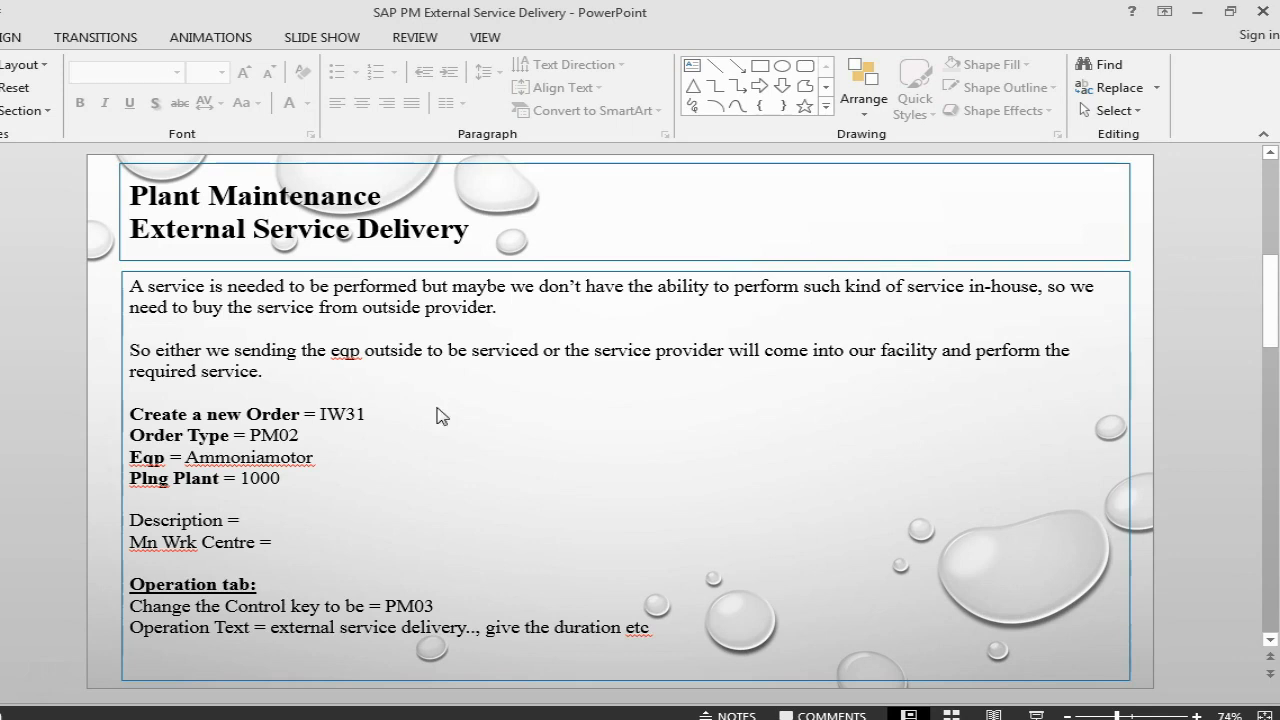
# Switch to SAP and start the order creation transaction with /niw31
pyautogui.hotkey('alt', 'Tab')
pyautogui.hotkey('alt', 'Tab')
pyautogui.hotkey('alt', 'Tab')
pyautogui.press('Tab')
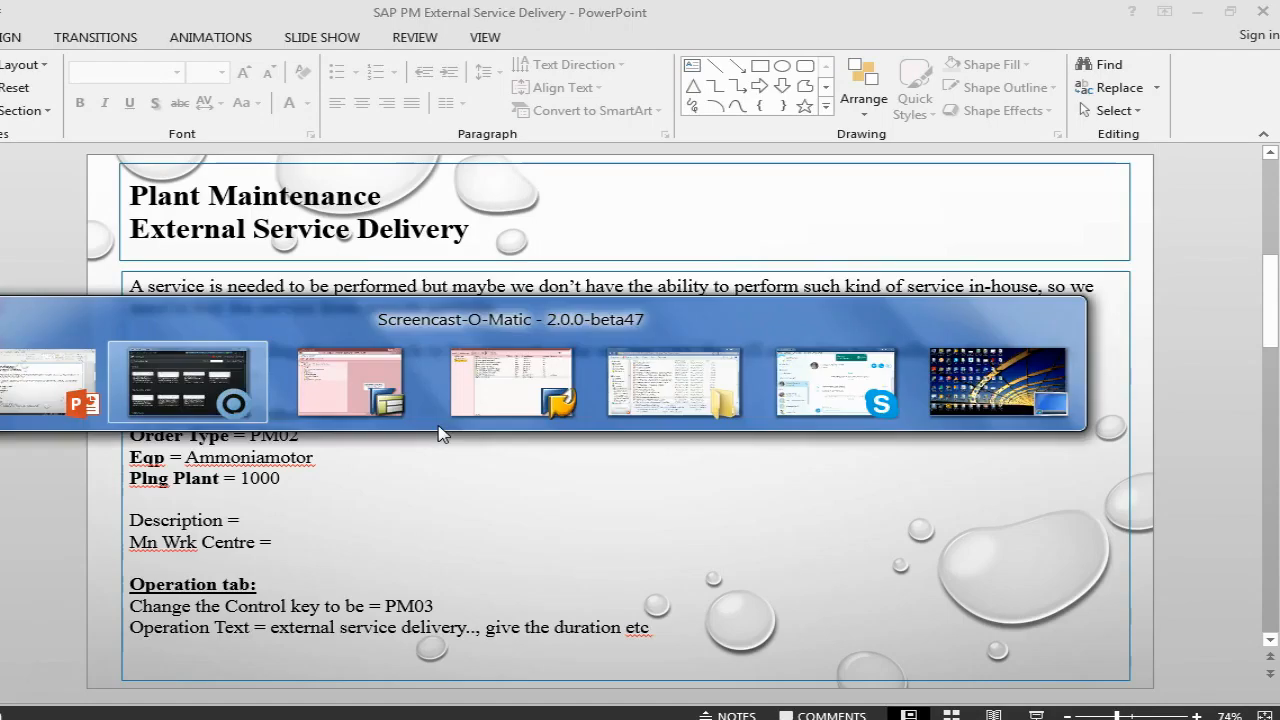
pyautogui.click(298, 56)
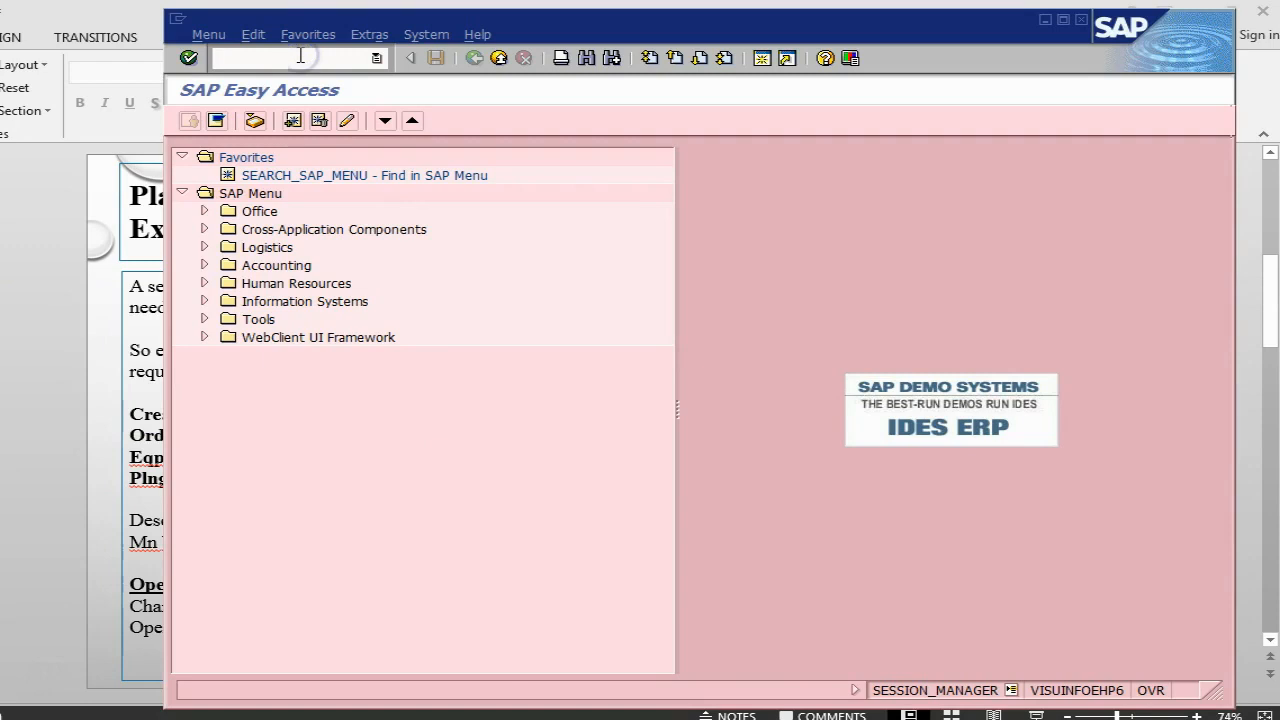
pyautogui.write('/niw31')
pyautogui.press('Return')
# Consult the slide notes, then set the new order's type to PM02 and its equipment to desktop
pyautogui.hotkey('alt', 'Tab')
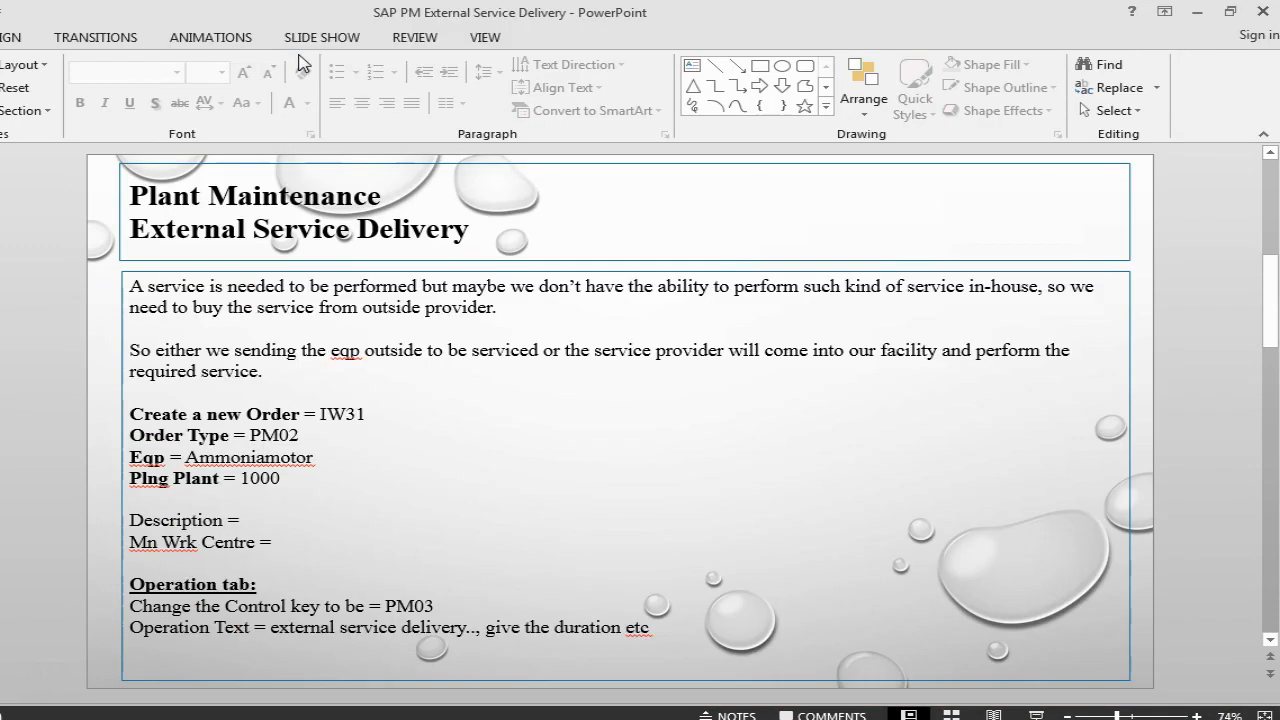
pyautogui.hotkey('alt', 'Tab')
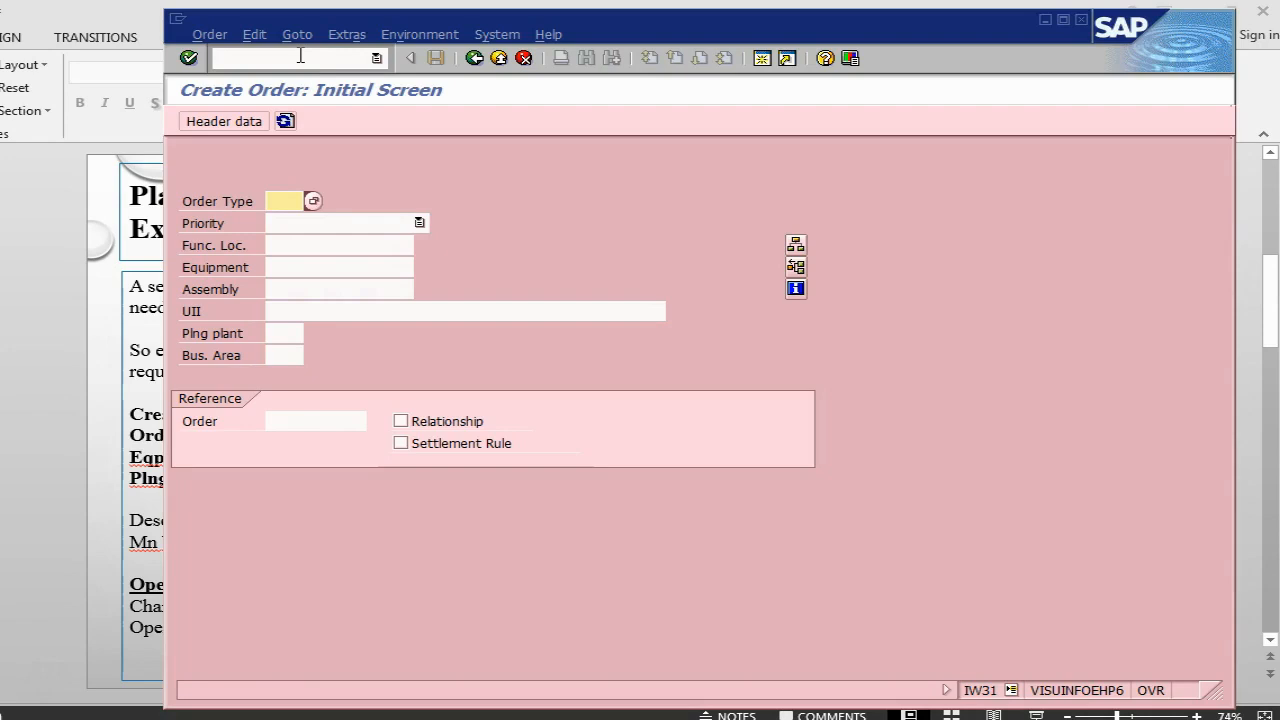
pyautogui.hotkey('alt', 'Tab')
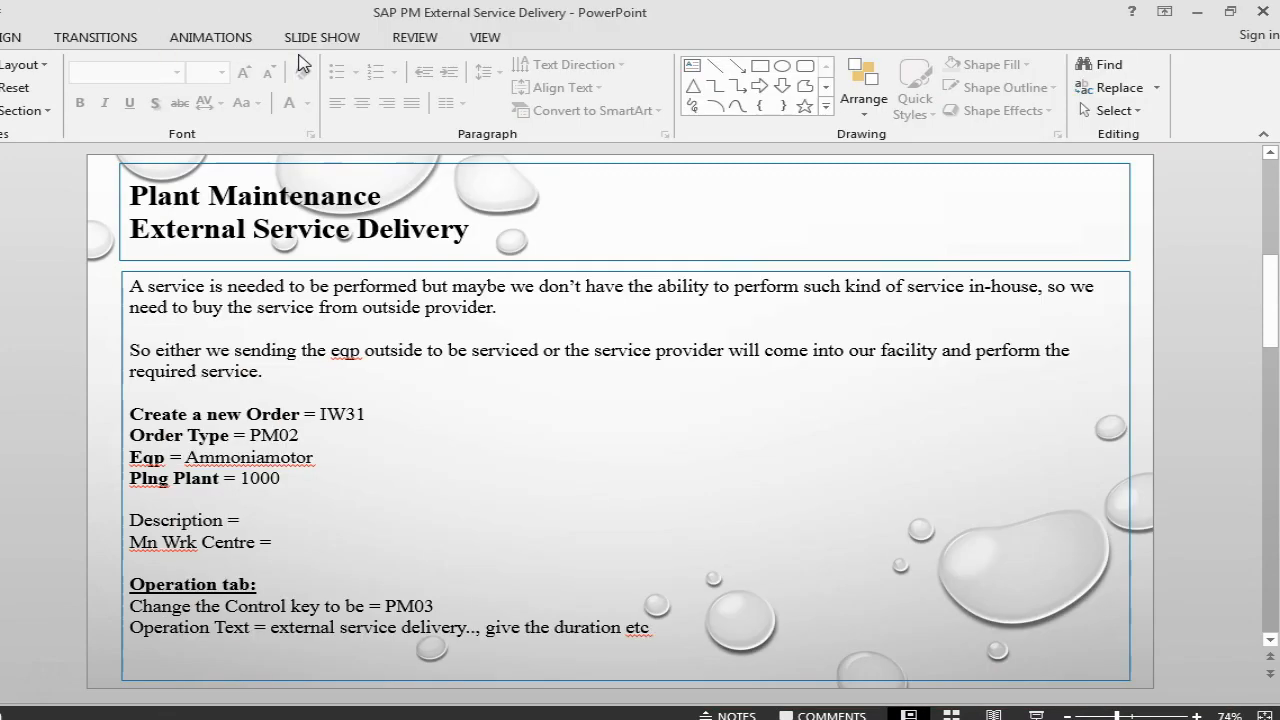
pyautogui.hotkey('alt', 'Tab')
pyautogui.write('pm')
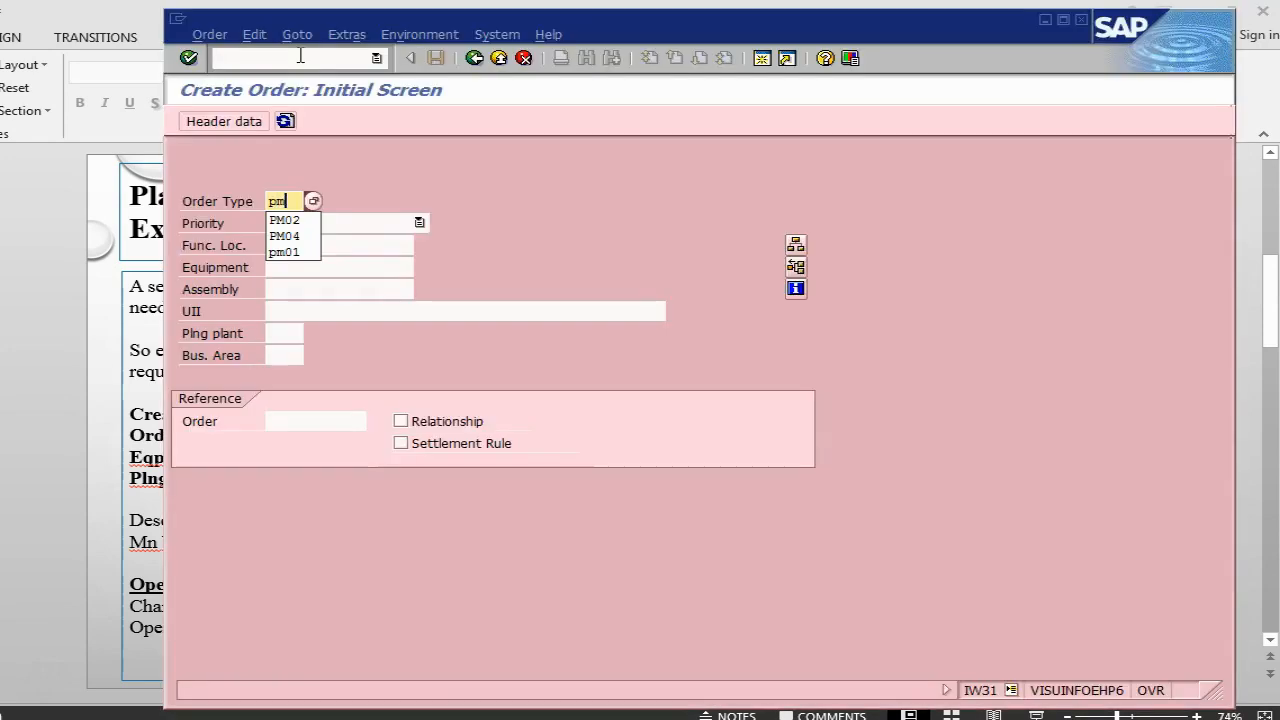
pyautogui.click(292, 220)
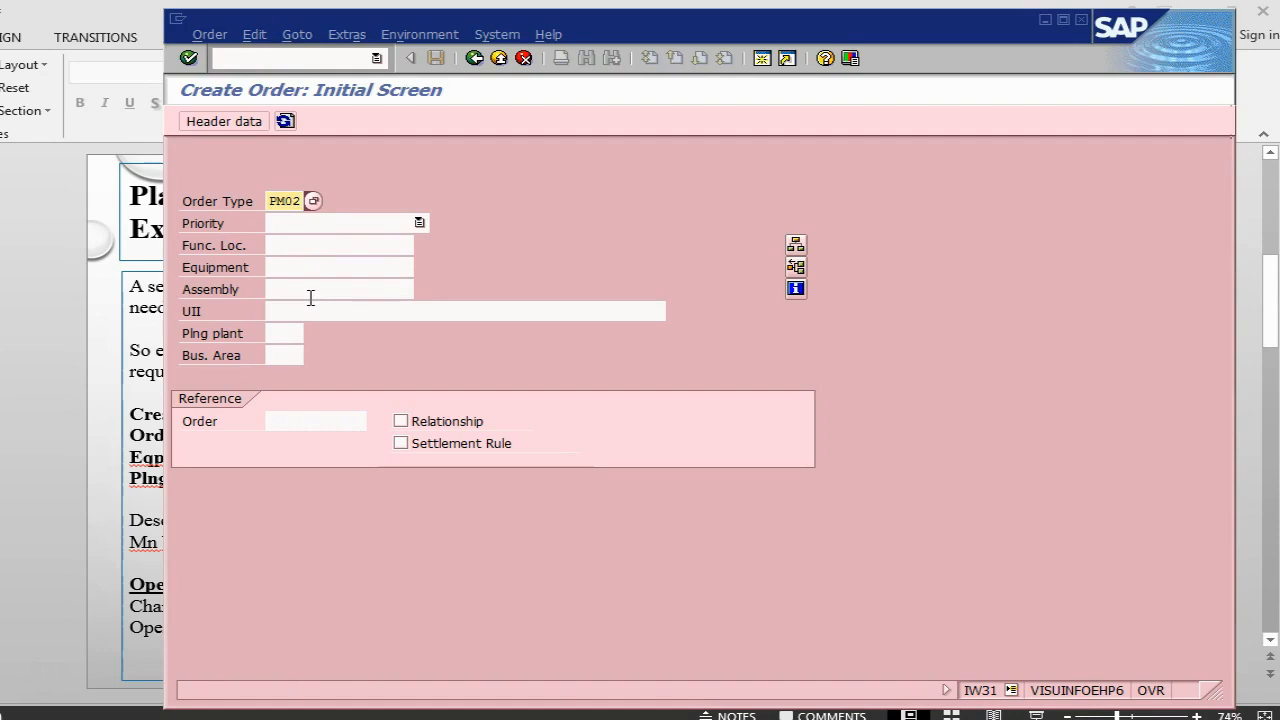
pyautogui.click(300, 266)
pyautogui.write('d')
pyautogui.click(299, 284)
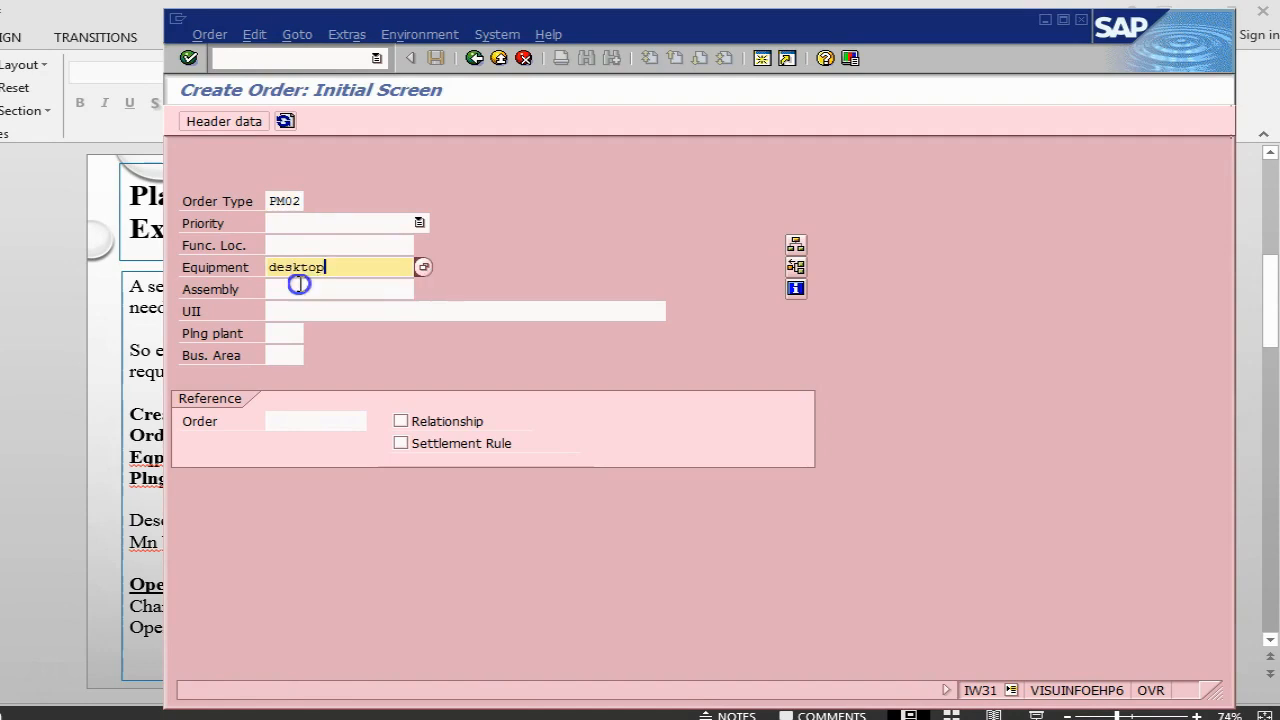
# Set the planning plant to 1000, fill in the business area, and continue to the order's header
pyautogui.click(289, 332)
pyautogui.write('1')
pyautogui.click(290, 350)
pyautogui.click(297, 355)
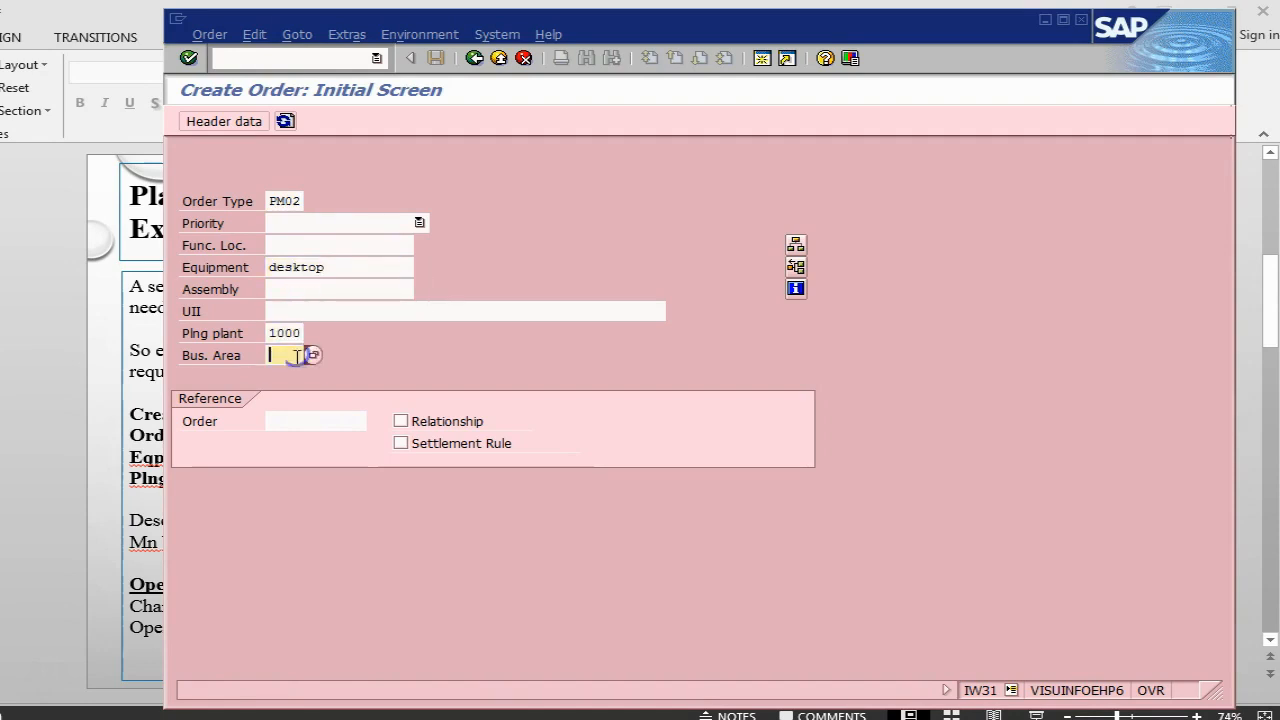
pyautogui.write('1')
pyautogui.click(299, 378)
pyautogui.press('Return')
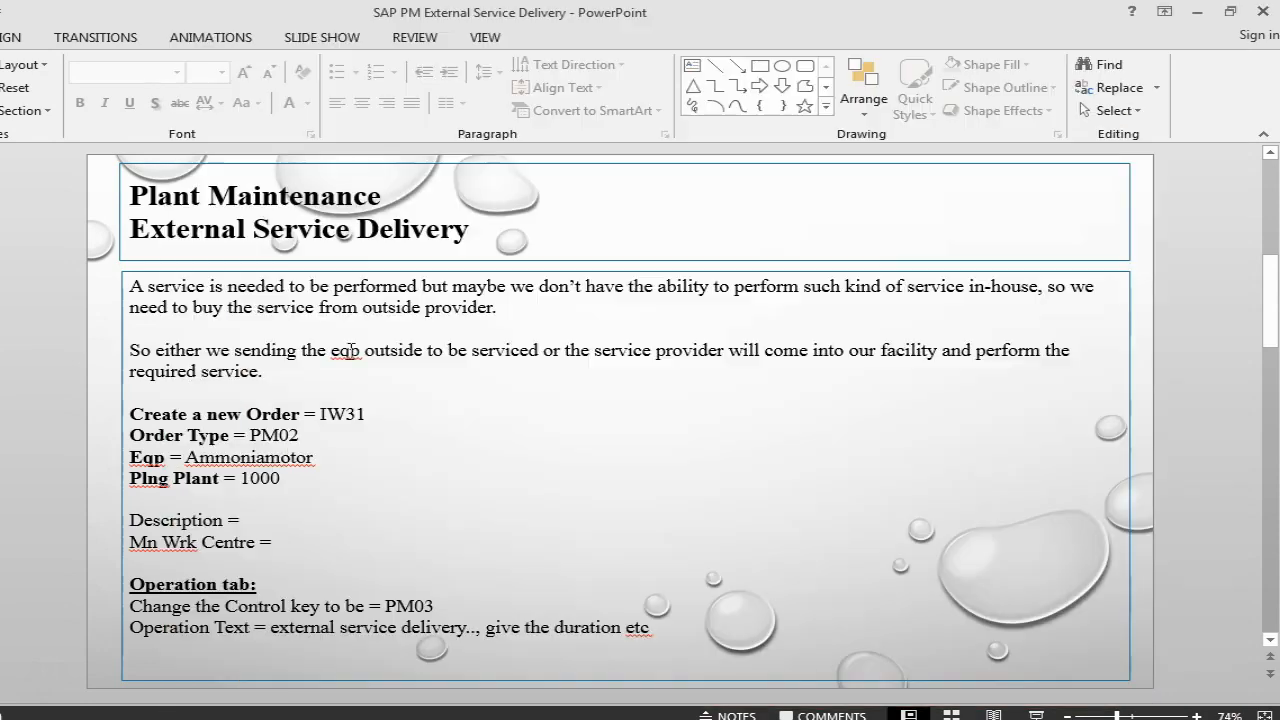
# On the PowerPoint slide, replace the equipment name Ammoniamotor with DESKtop and save the presentation
pyautogui.click(189, 457)
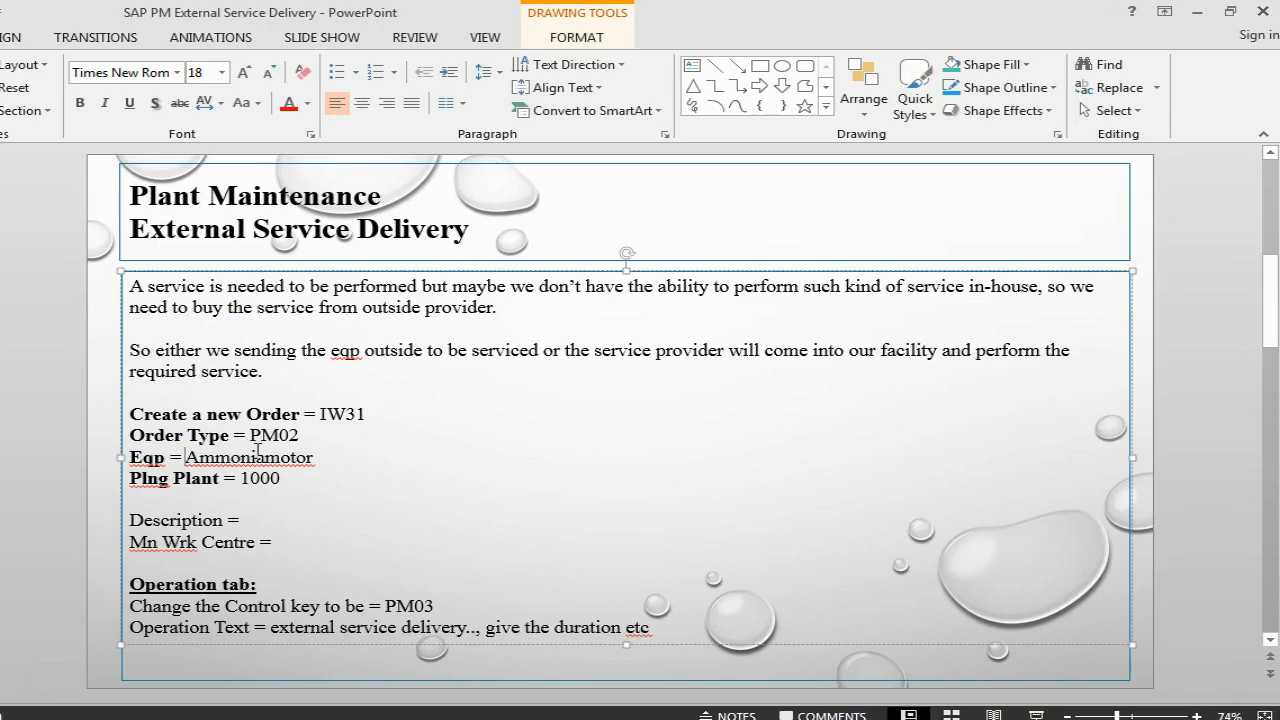
pyautogui.press('Delete')
pyautogui.press('Delete')
pyautogui.press('Delete')
pyautogui.press('Delete')
pyautogui.press('Delete')
pyautogui.press('Delete')
pyautogui.press('Delete')
pyautogui.press('Delete')
pyautogui.press('Delete')
pyautogui.press('Delete')
pyautogui.press('Delete')
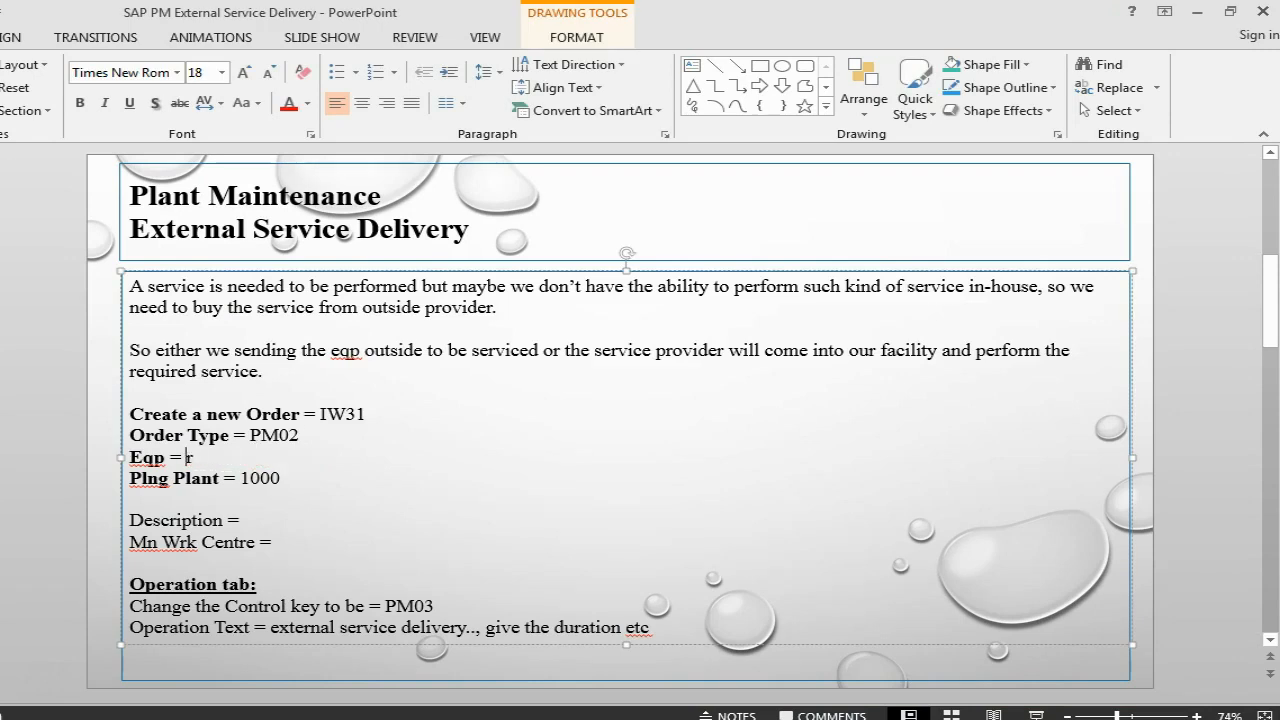
pyautogui.write('DESK')
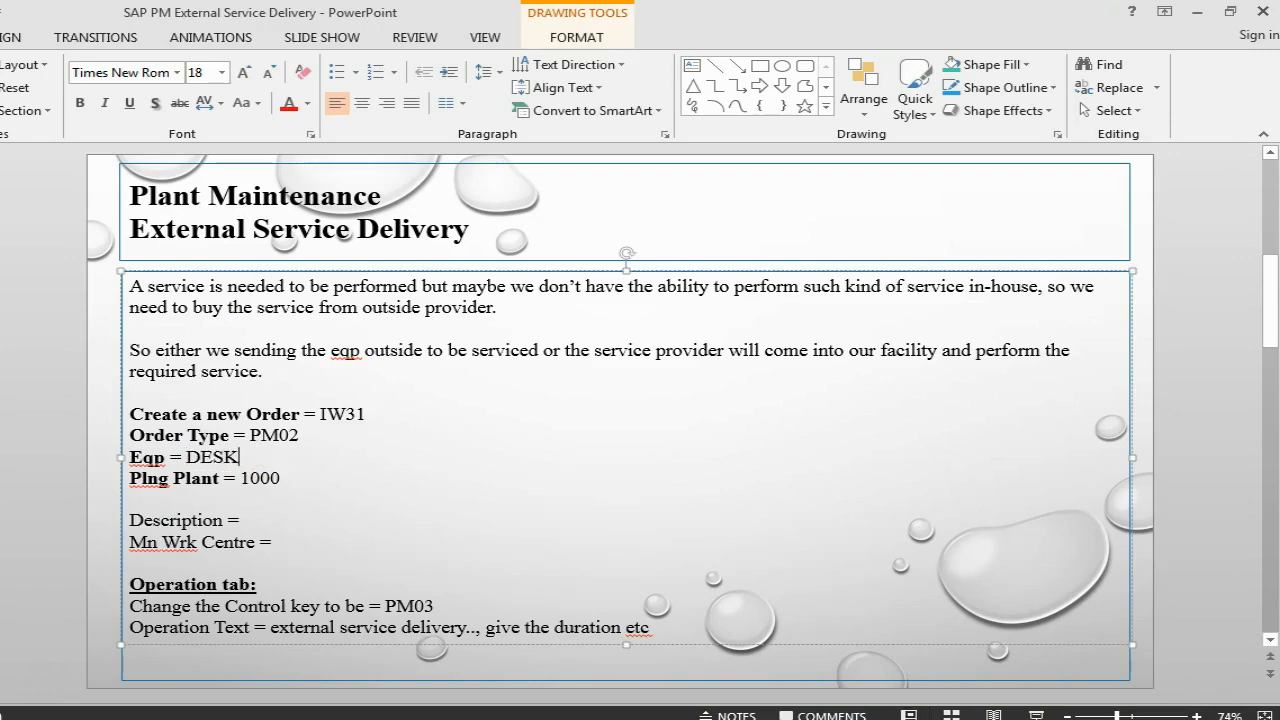
pyautogui.write('top')
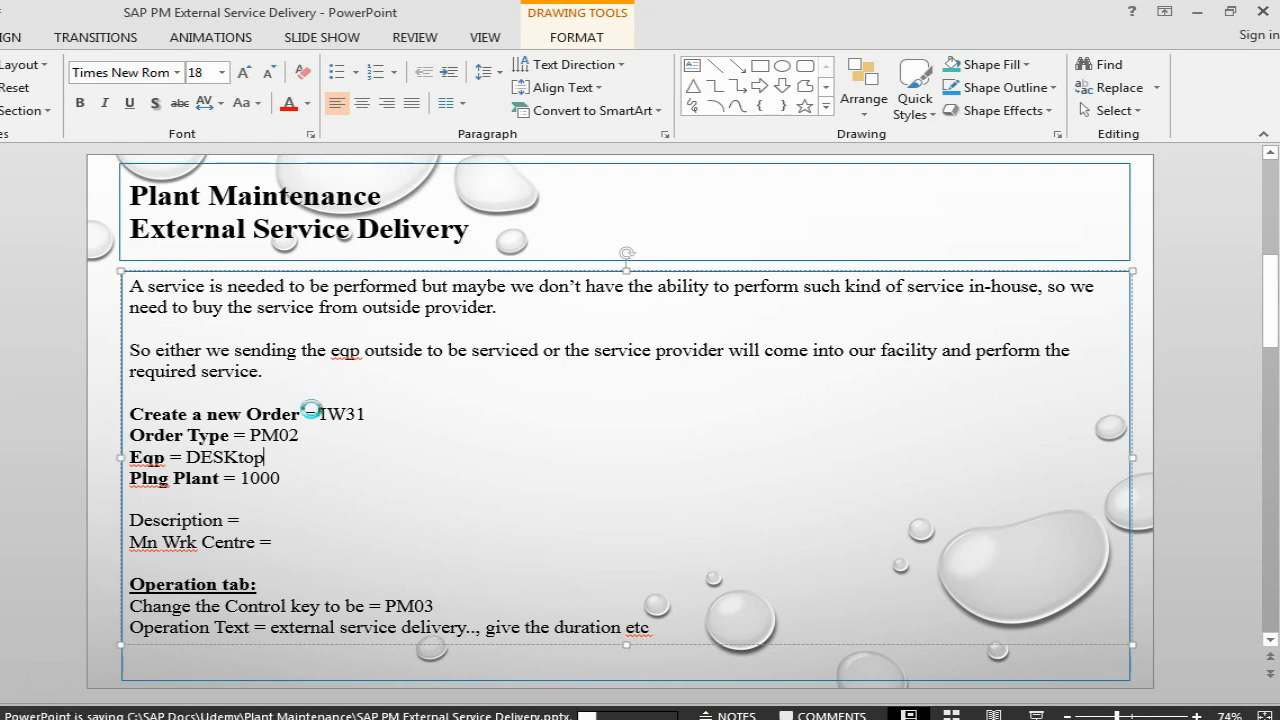
# Switch back to SAP and enter "replace motherboard" as the maintenance order's description
pyautogui.hotkey('alt', 'Tab')
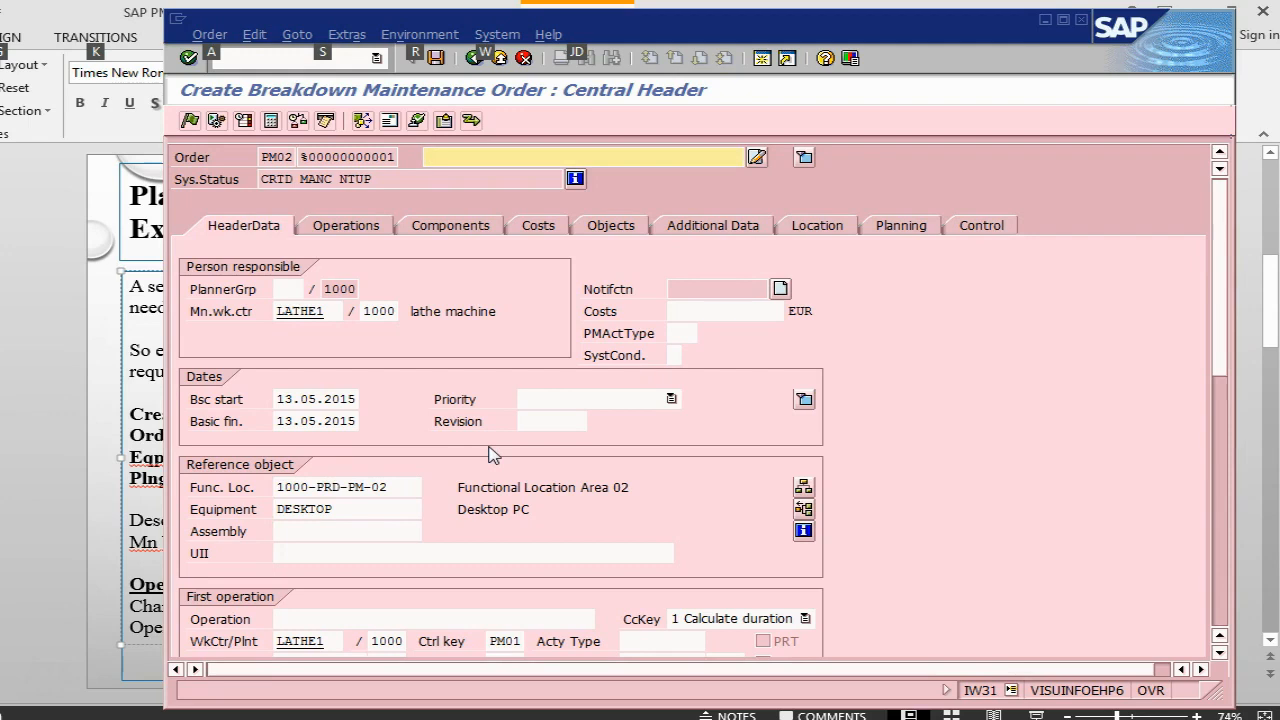
pyautogui.write('replace motherboard')
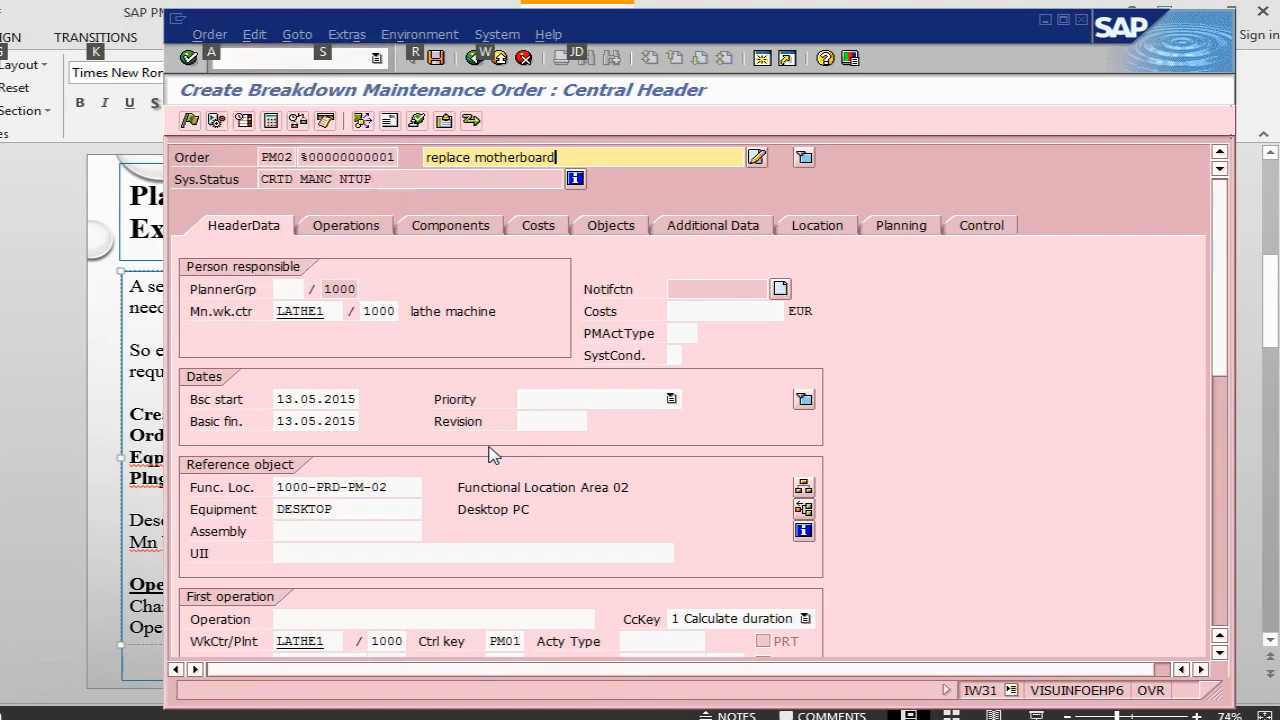
pyautogui.hotkey('alt', 'Tab')
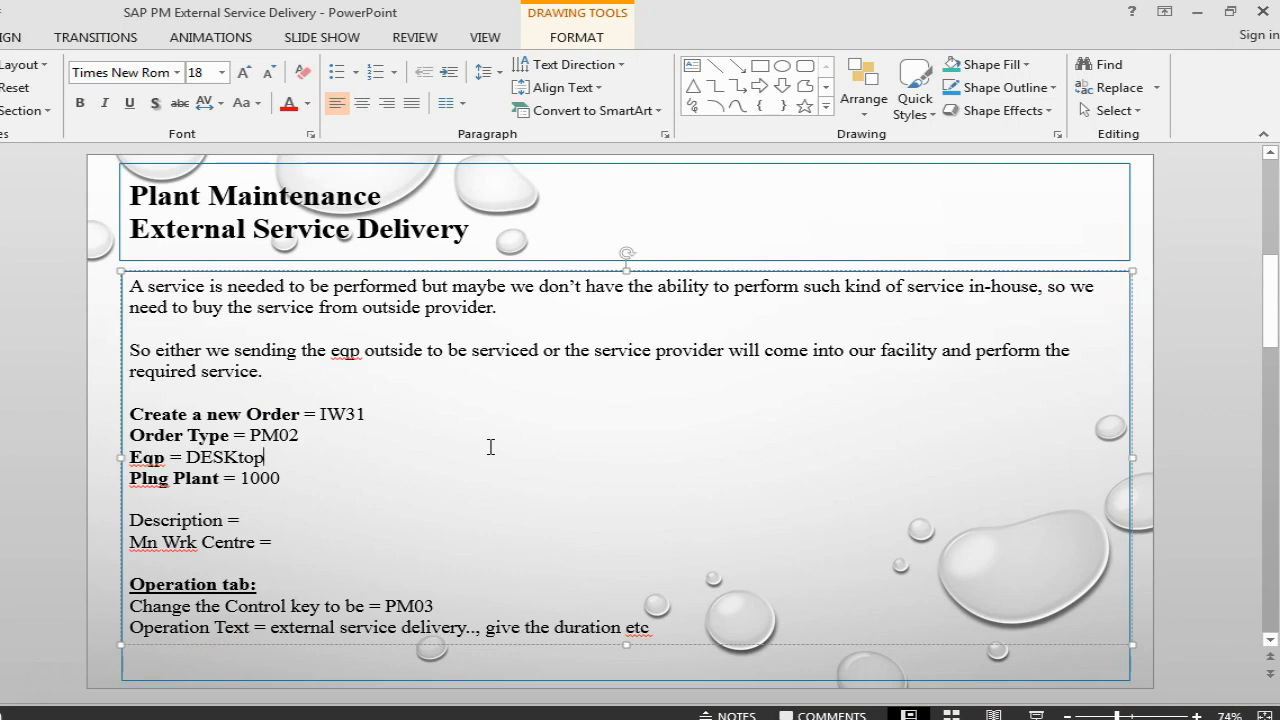
pyautogui.hotkey('alt', 'Tab')
pyautogui.press('Return')
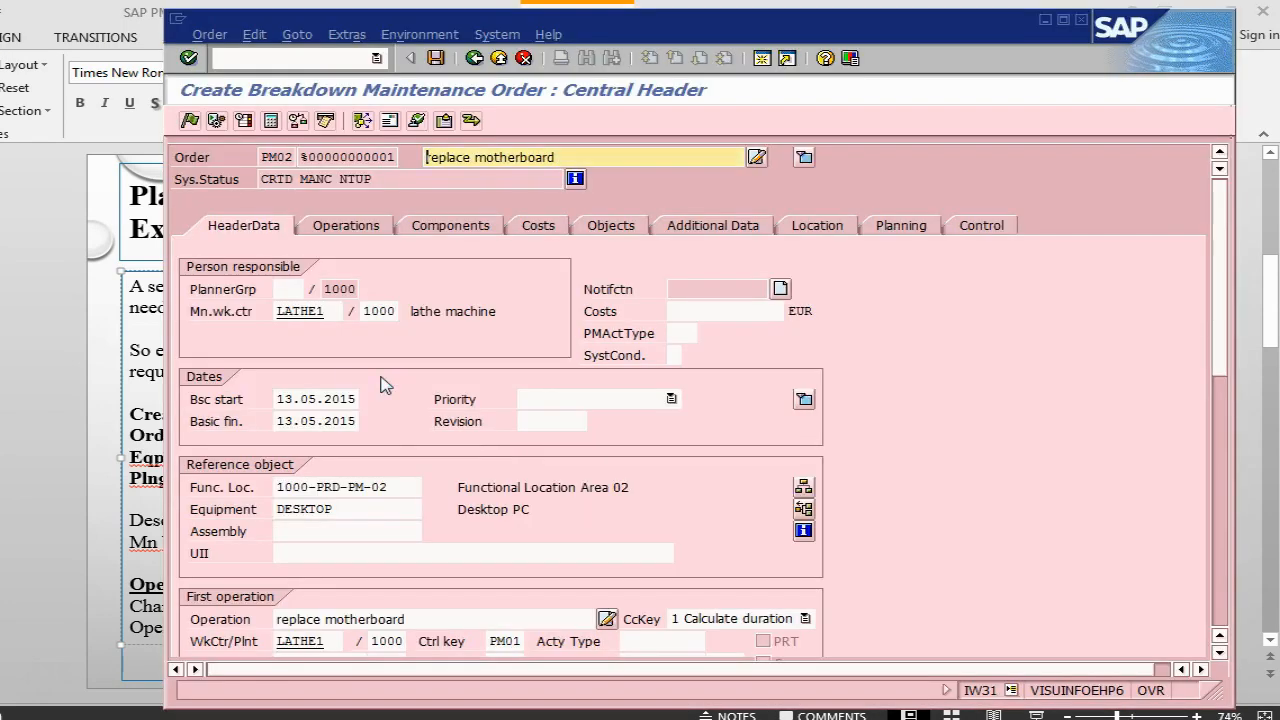
# In the order's operations list, change the control key of operation 0010 to PM03, Plant maintenance - external (services)
pyautogui.click(355, 229)
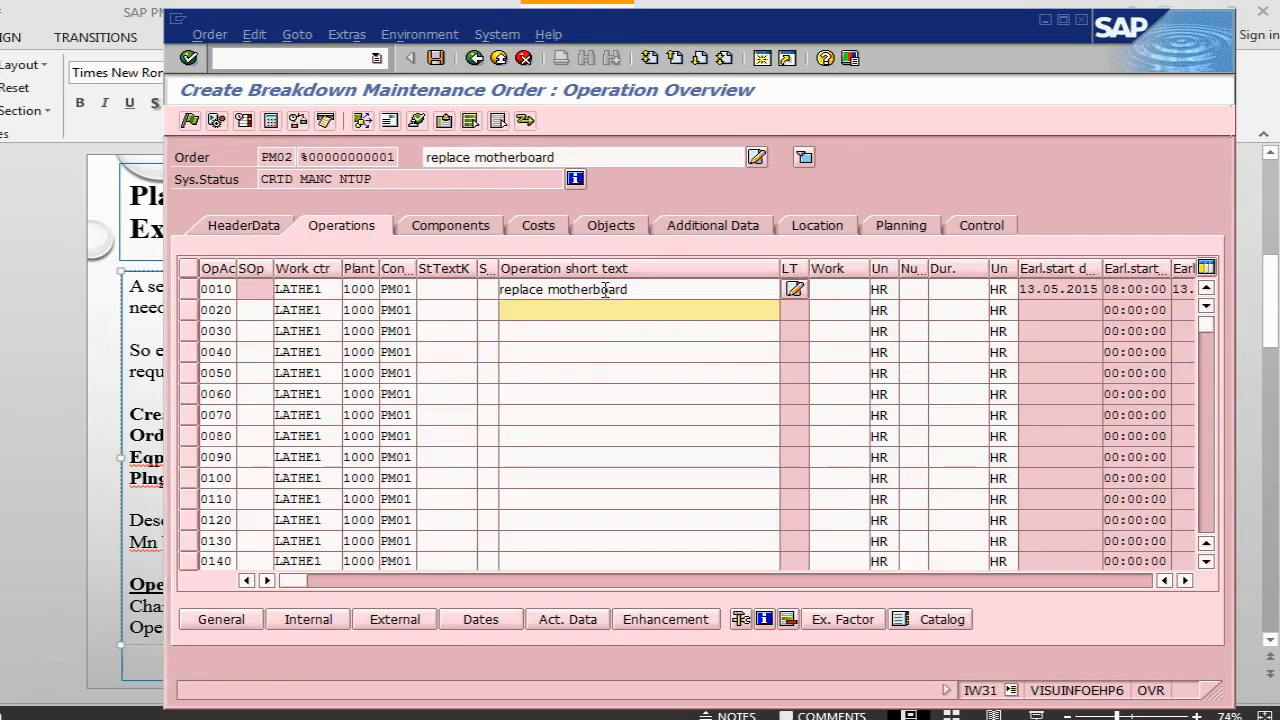
pyautogui.hotkey('alt', 'Tab')
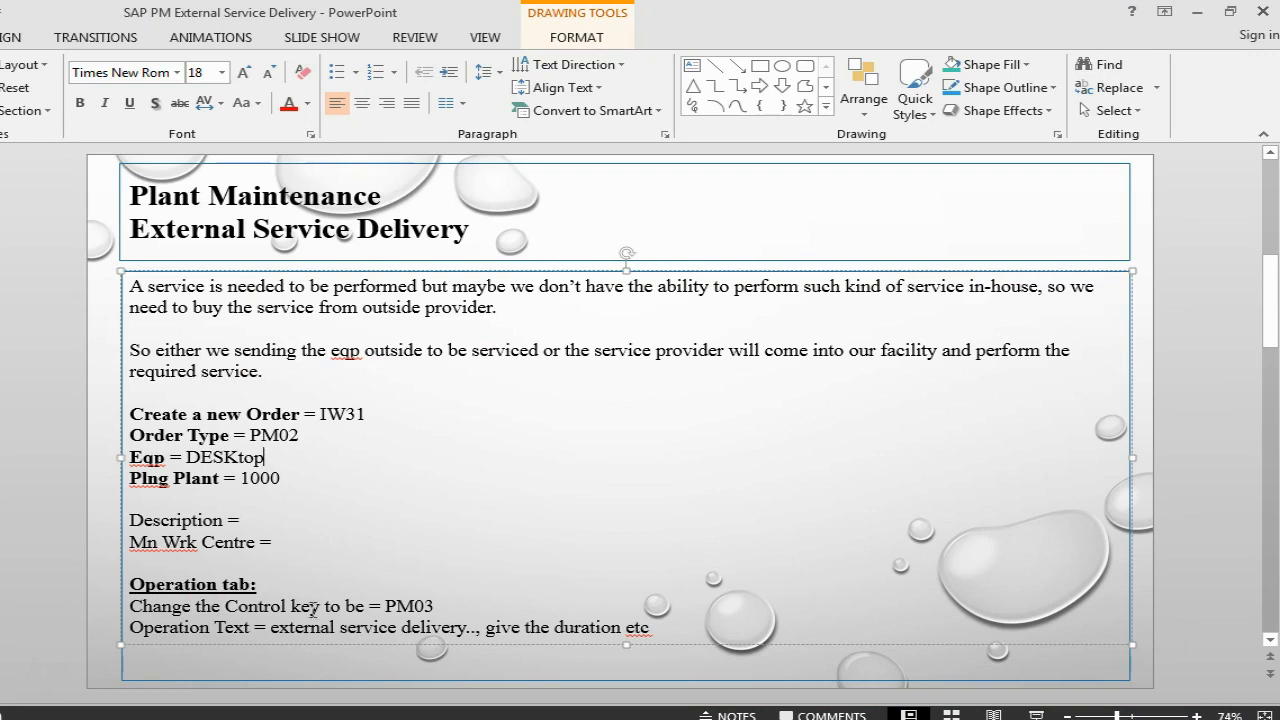
pyautogui.hotkey('alt', 'Tab')
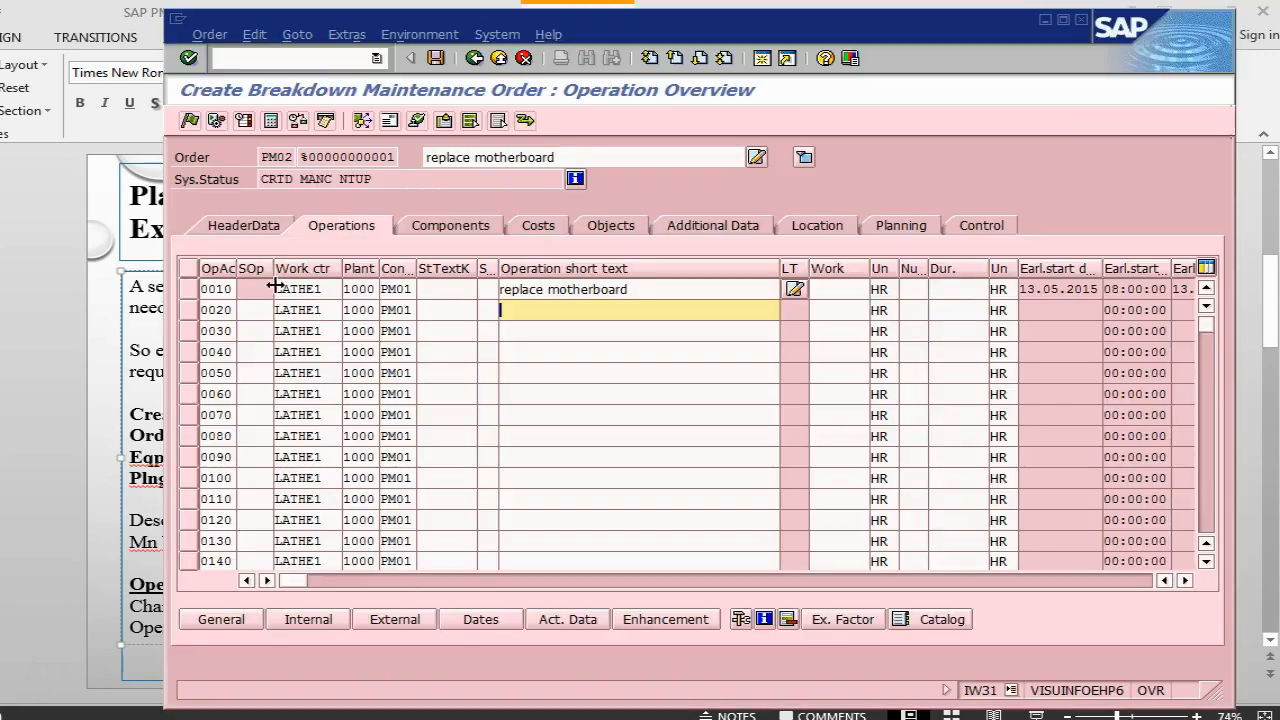
pyautogui.click(398, 289)
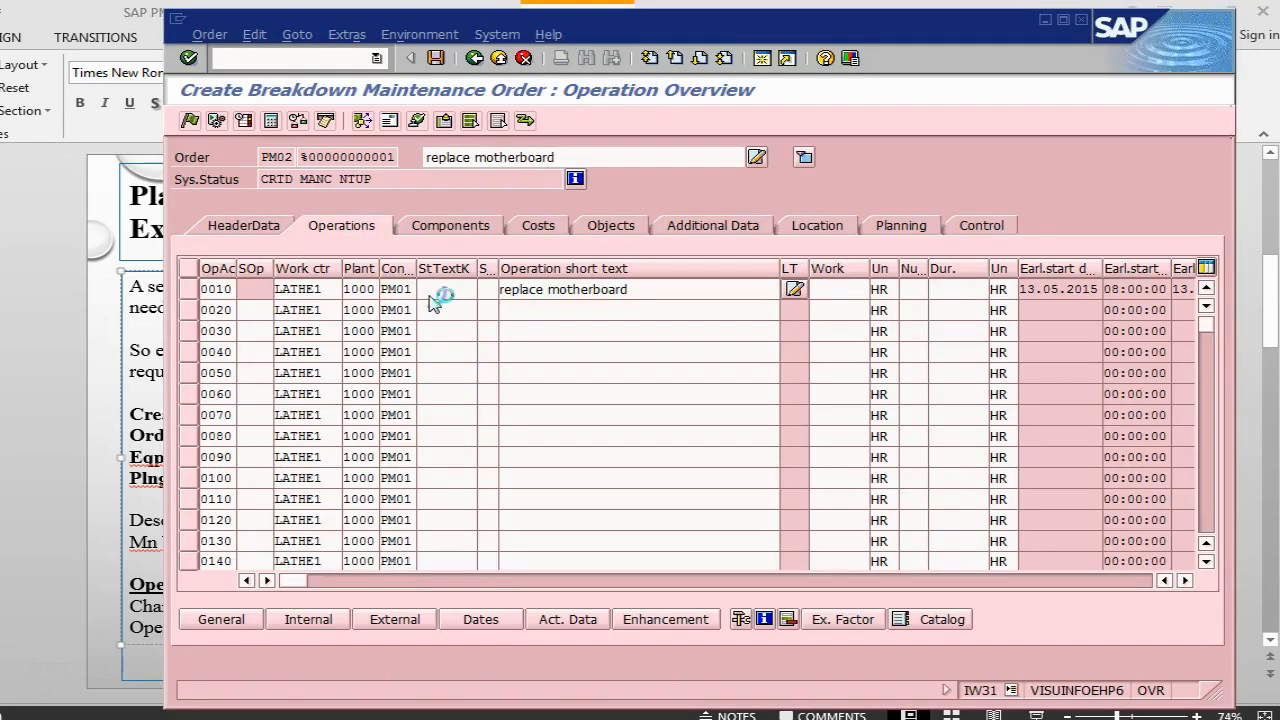
pyautogui.click(426, 289)
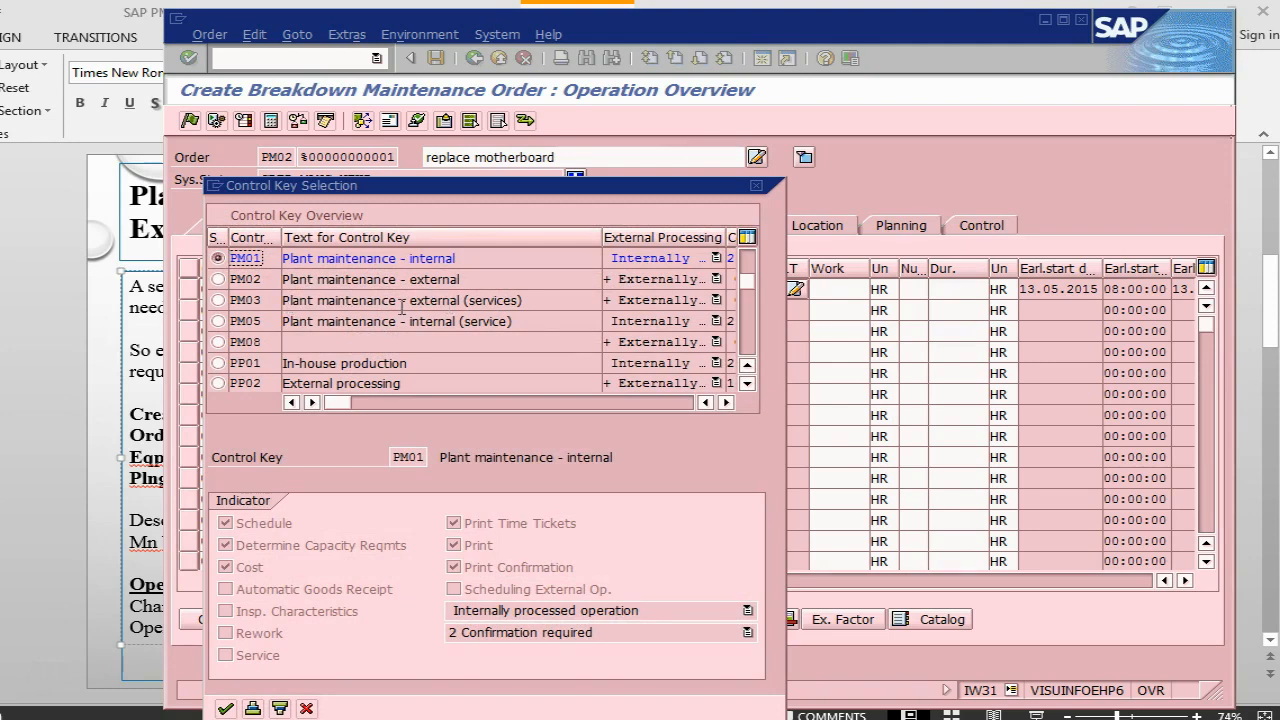
pyautogui.click(217, 300)
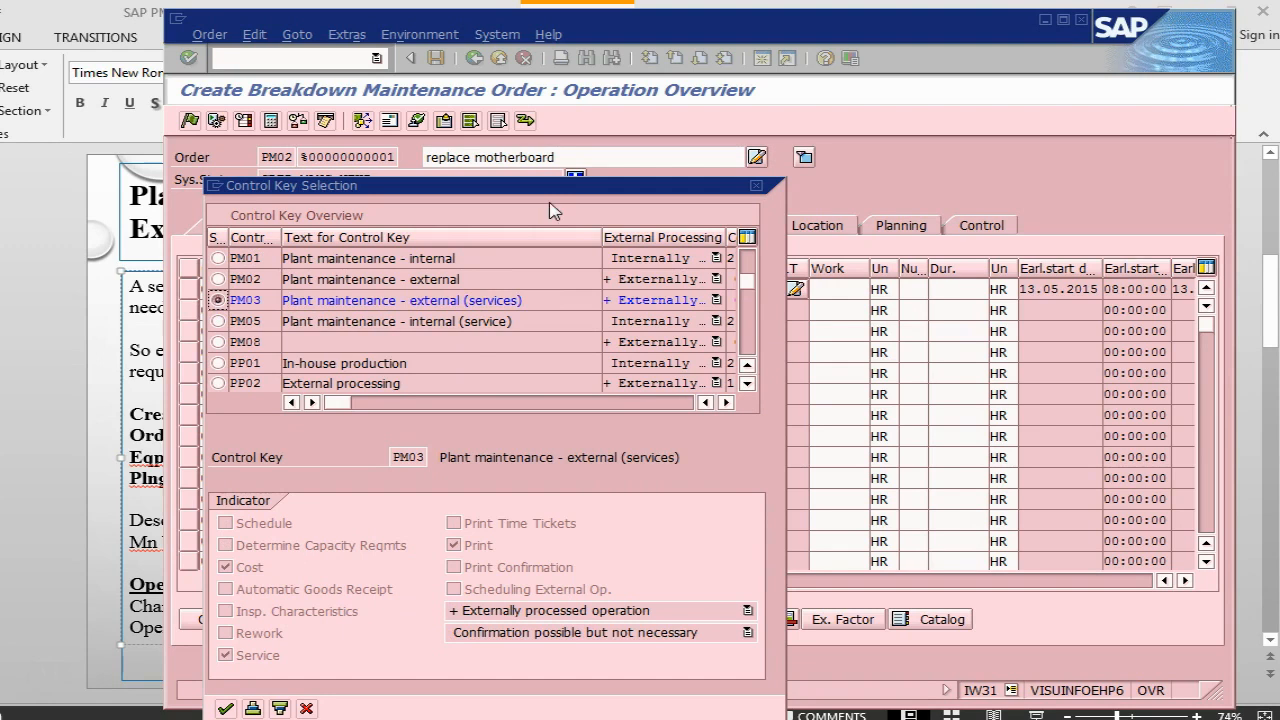
pyautogui.moveTo(556, 184); pyautogui.dragTo(861, 65)
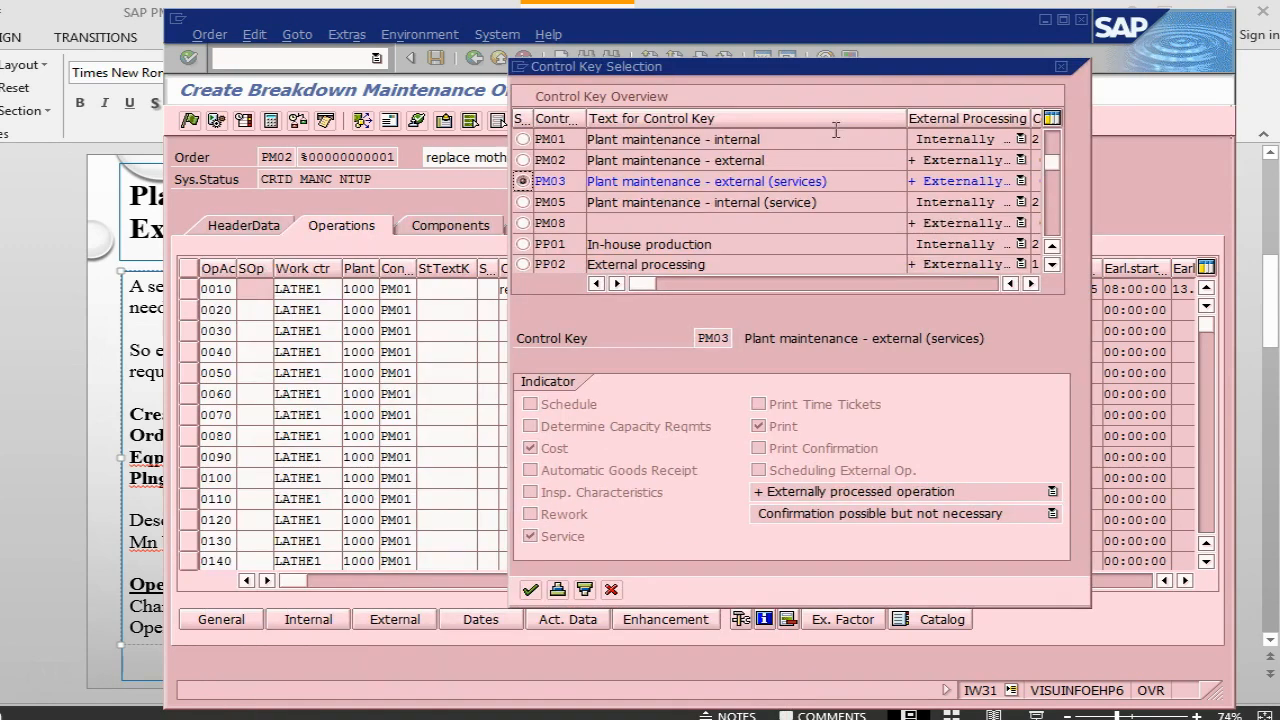
pyautogui.click(530, 589)
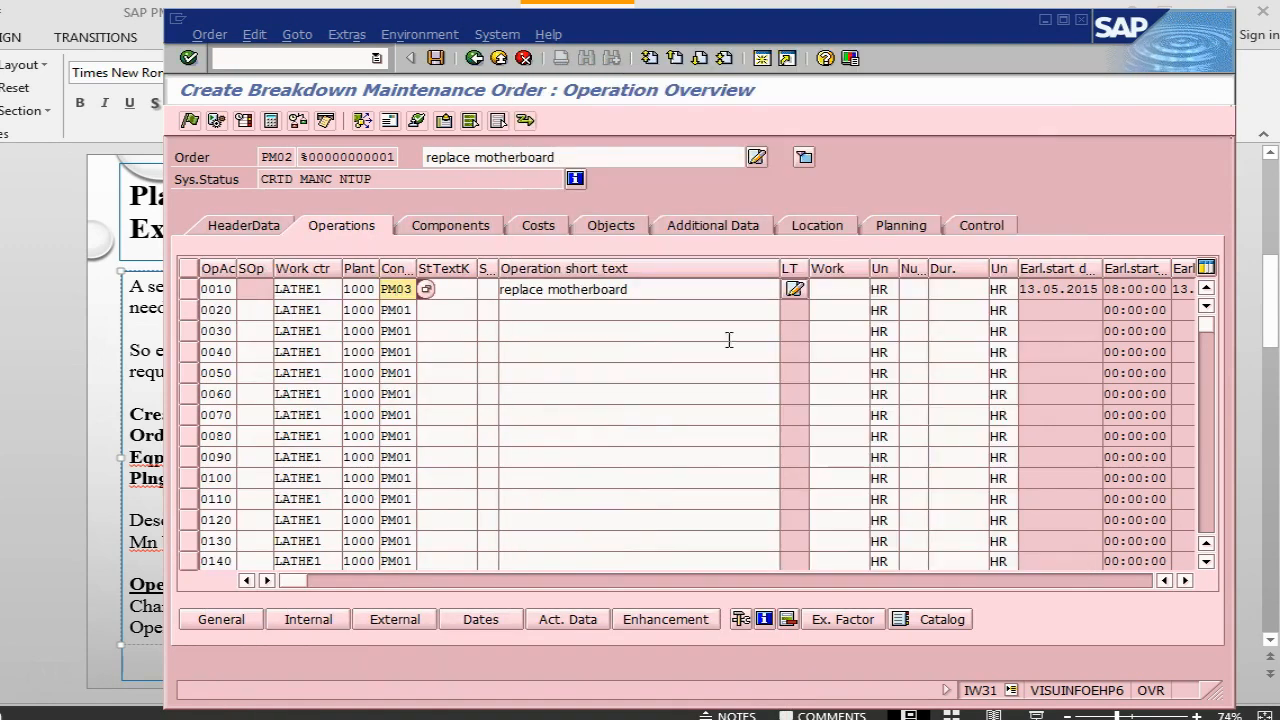
# Enter 2 hours of work, a number of 1 and a duration of 2 hours for operation 0010
pyautogui.hotkey('alt', 'Tab')
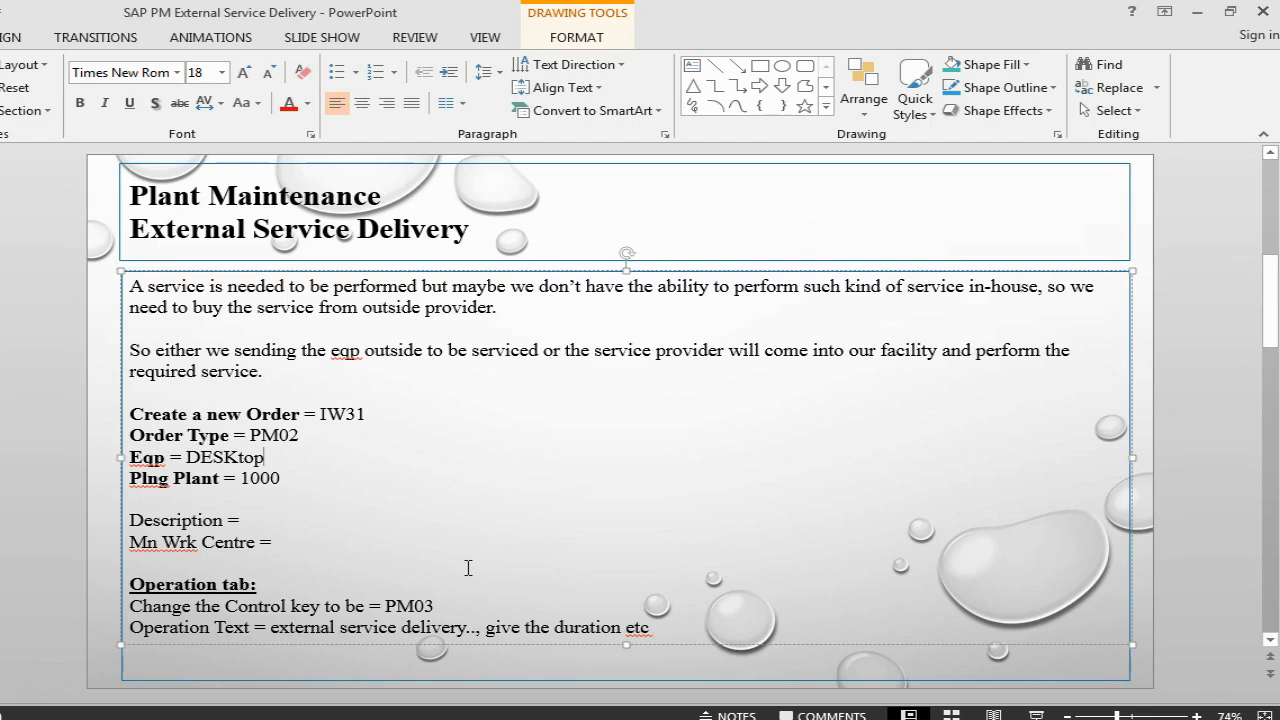
pyautogui.hotkey('alt', 'Tab')
pyautogui.click(829, 289)
pyautogui.write('2')
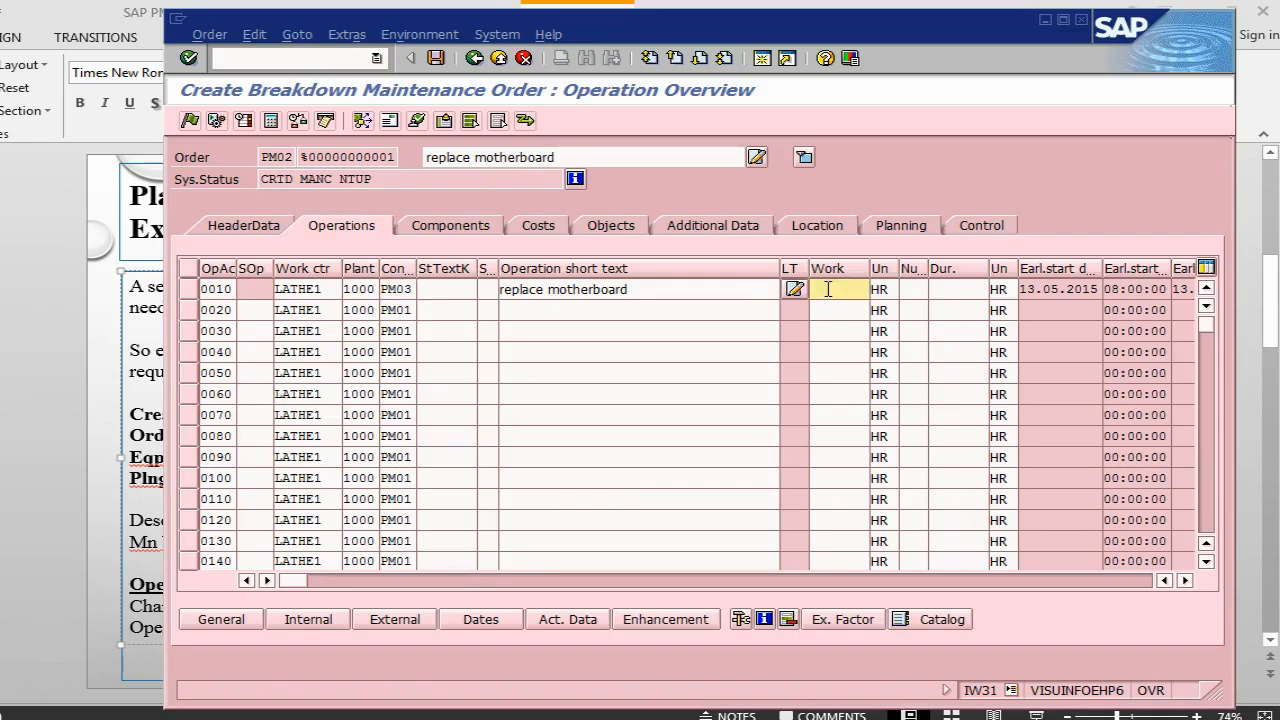
pyautogui.click(912, 289)
pyautogui.write('1')
pyautogui.click(952, 289)
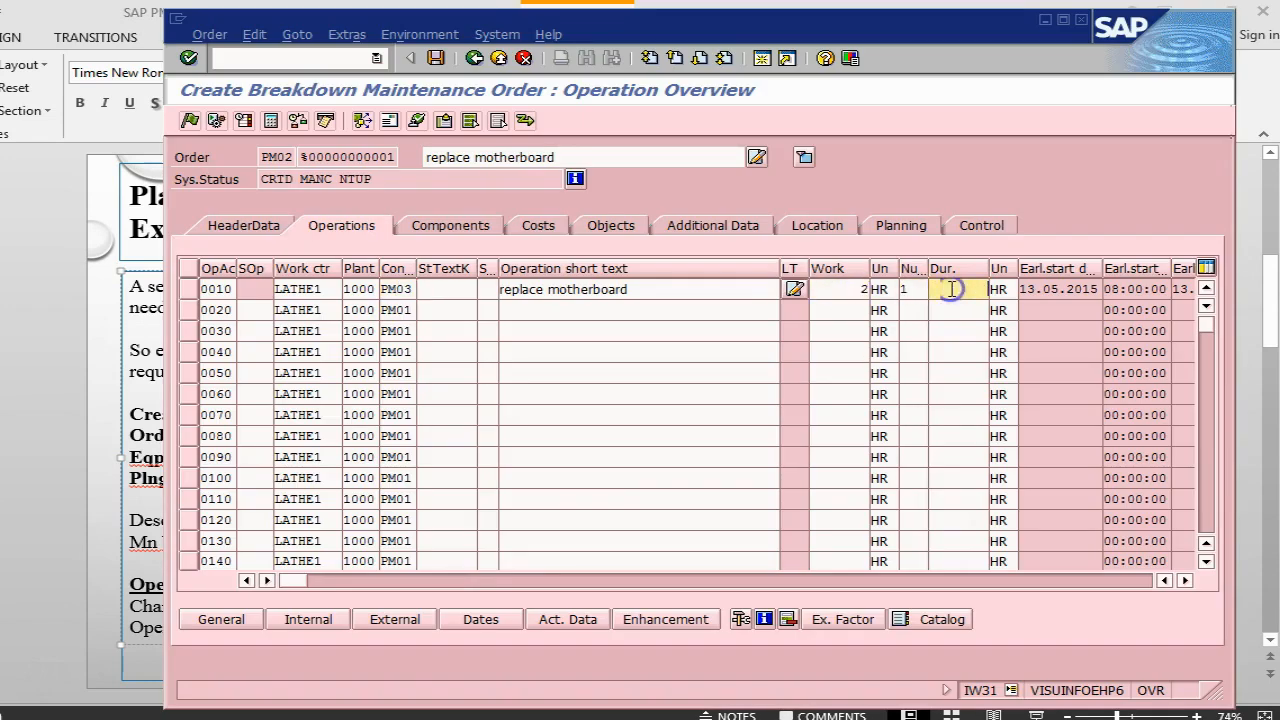
pyautogui.write('2')
pyautogui.press('Return')
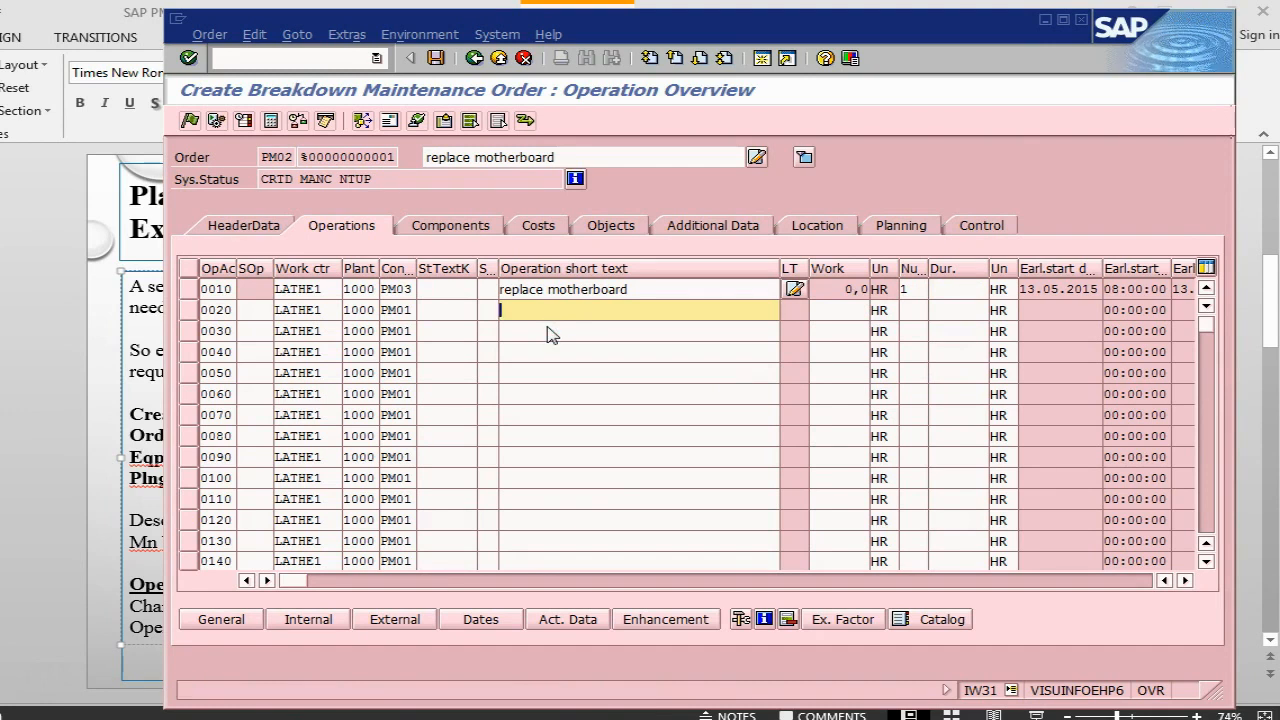
# Consult the next slide of the notes, then open the external processing details of operation 0010 in SAP
pyautogui.hotkey('alt', 'Tab')
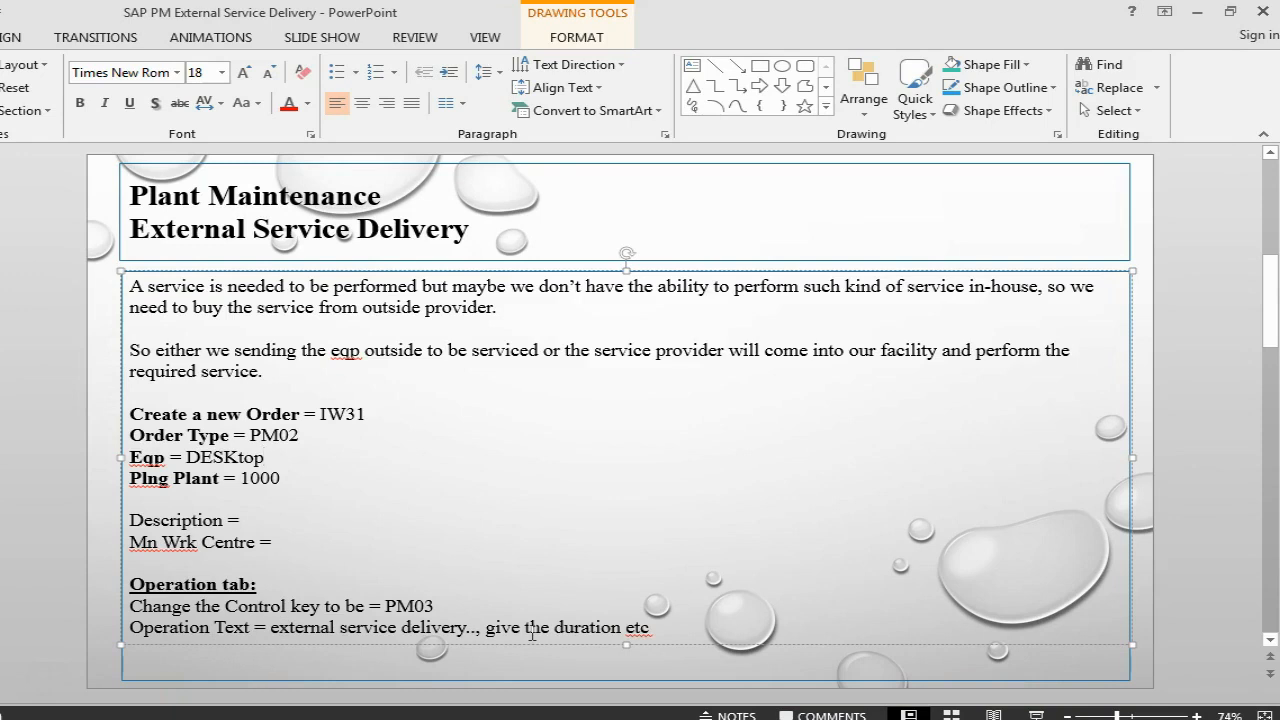
pyautogui.scroll(-2, 100, 405)
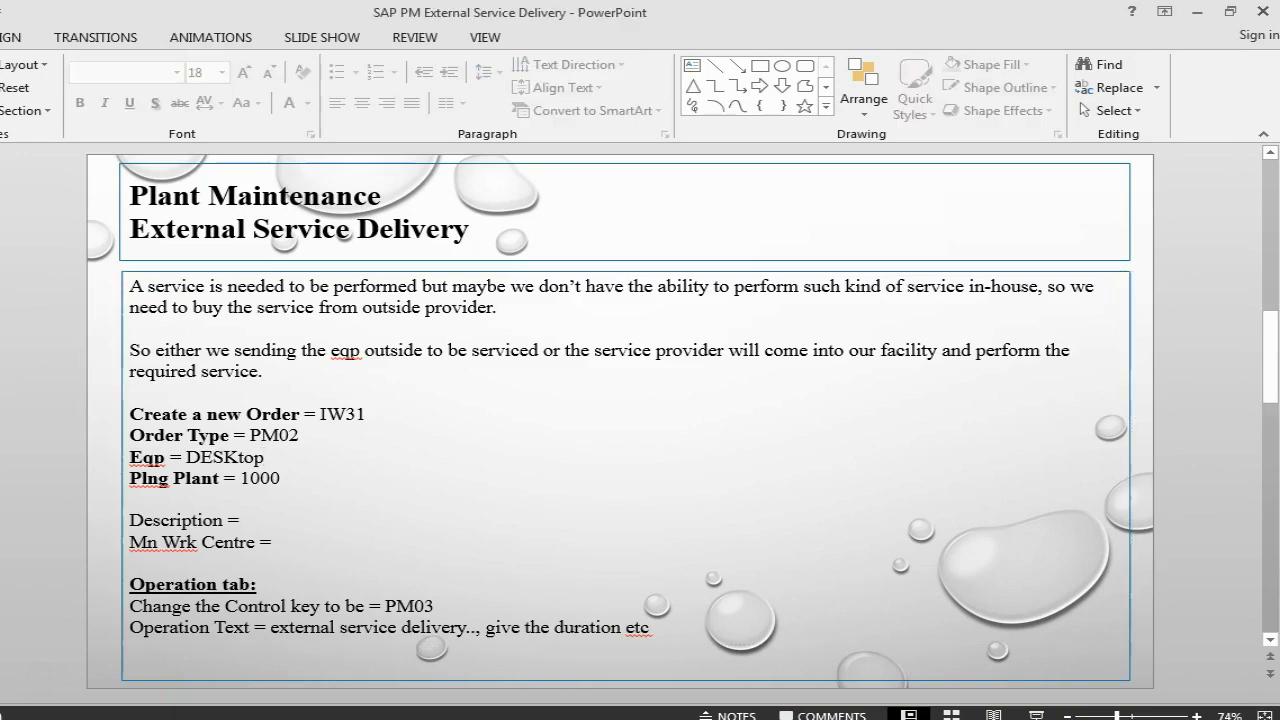
pyautogui.hotkey('alt', 'Tab')
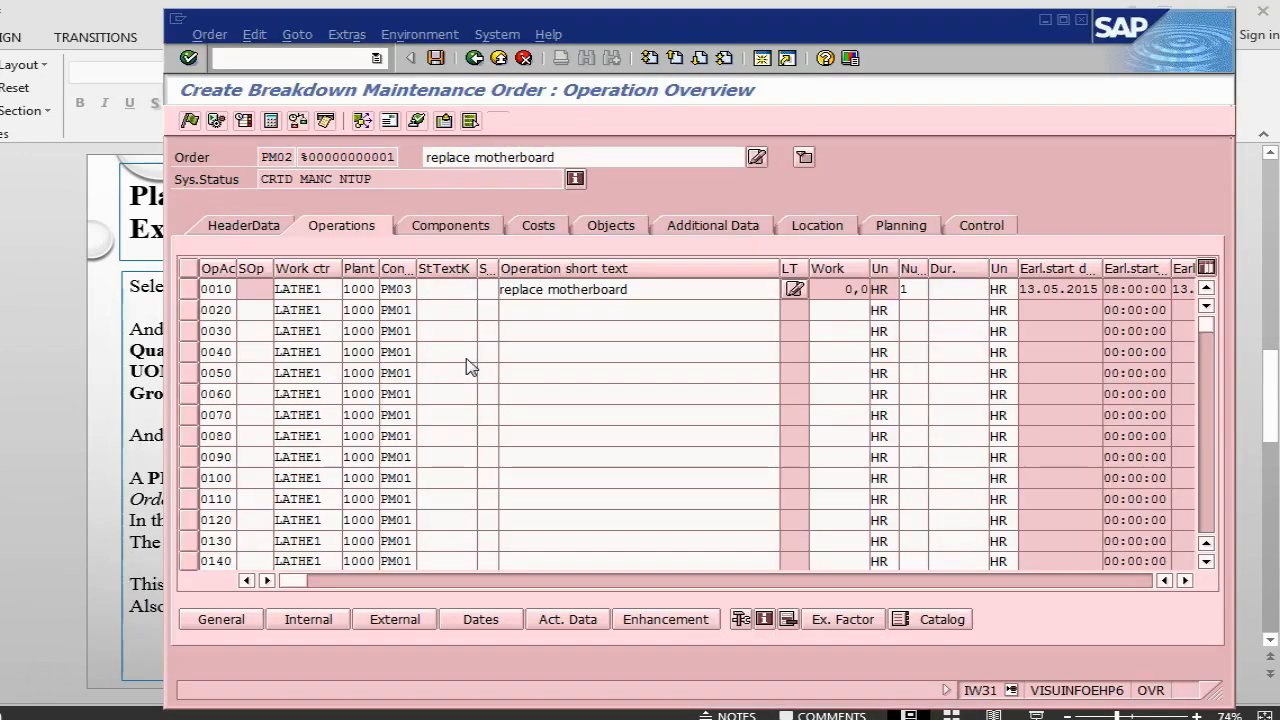
pyautogui.click(189, 289)
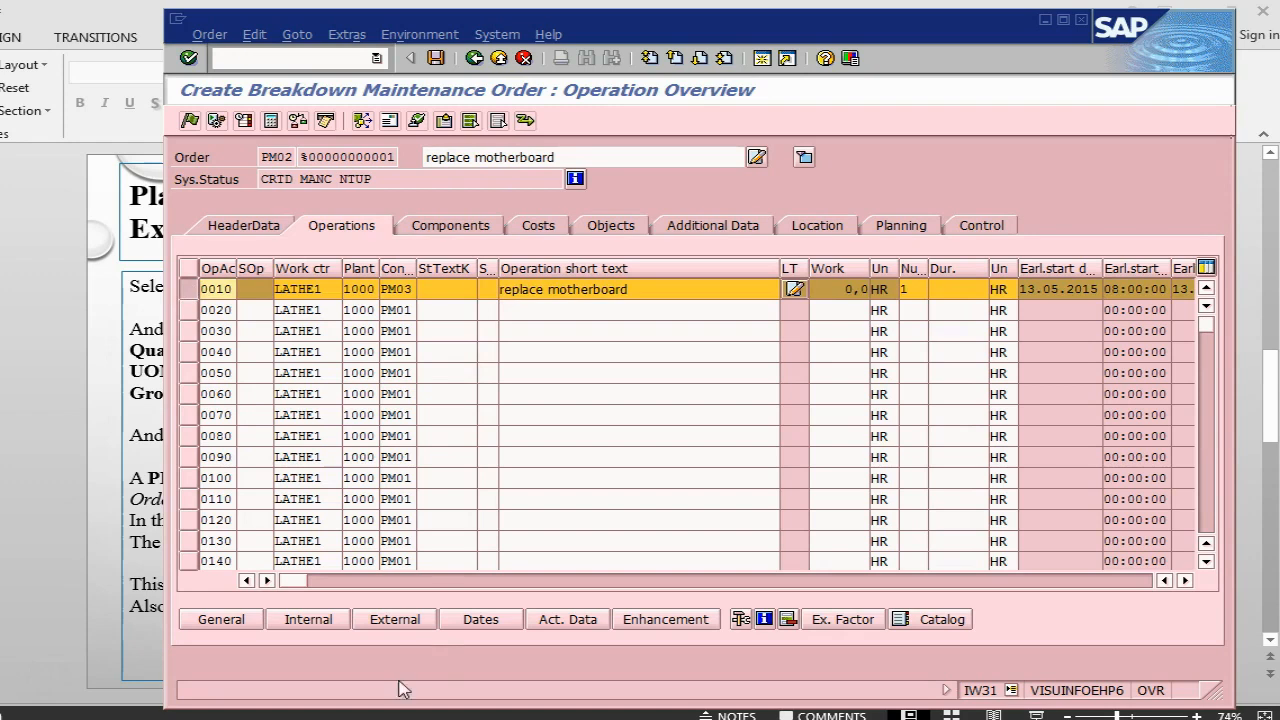
pyautogui.click(391, 620)
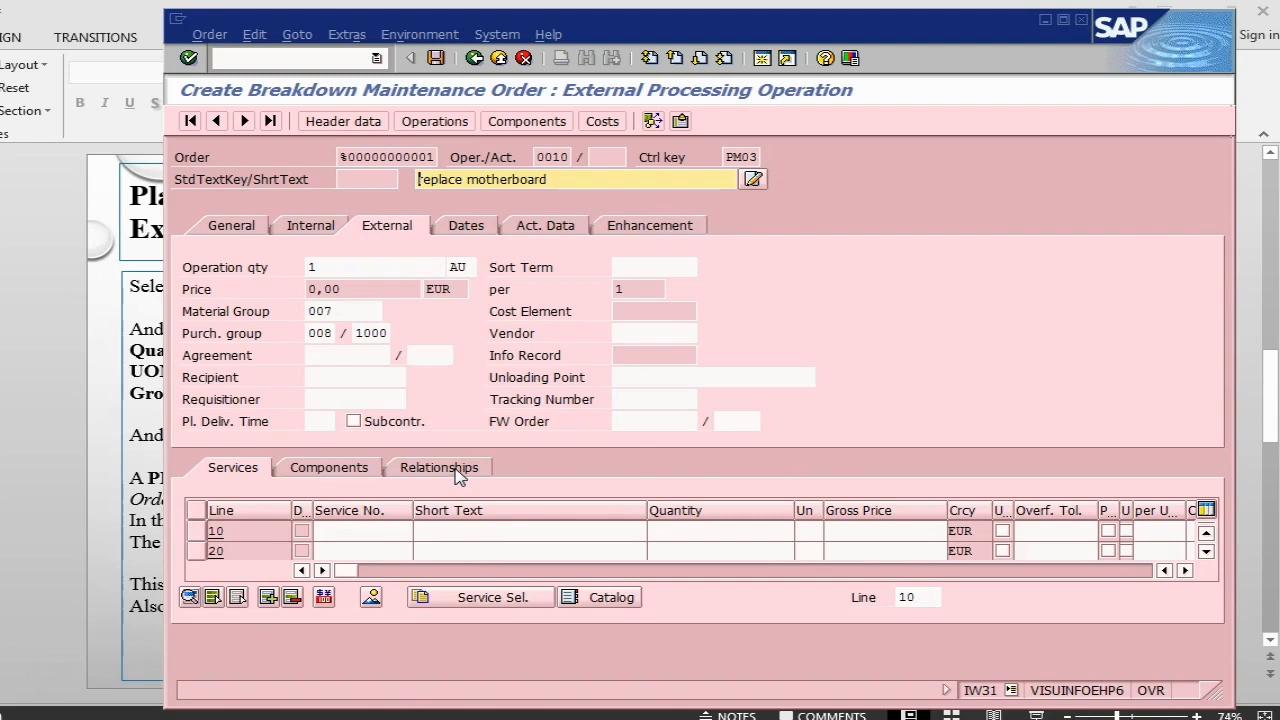
# Consult the notes in PowerPoint, then return to SAP and enter "repiar by external provider" as the short text of service line 10
pyautogui.hotkey('alt', 'Tab')
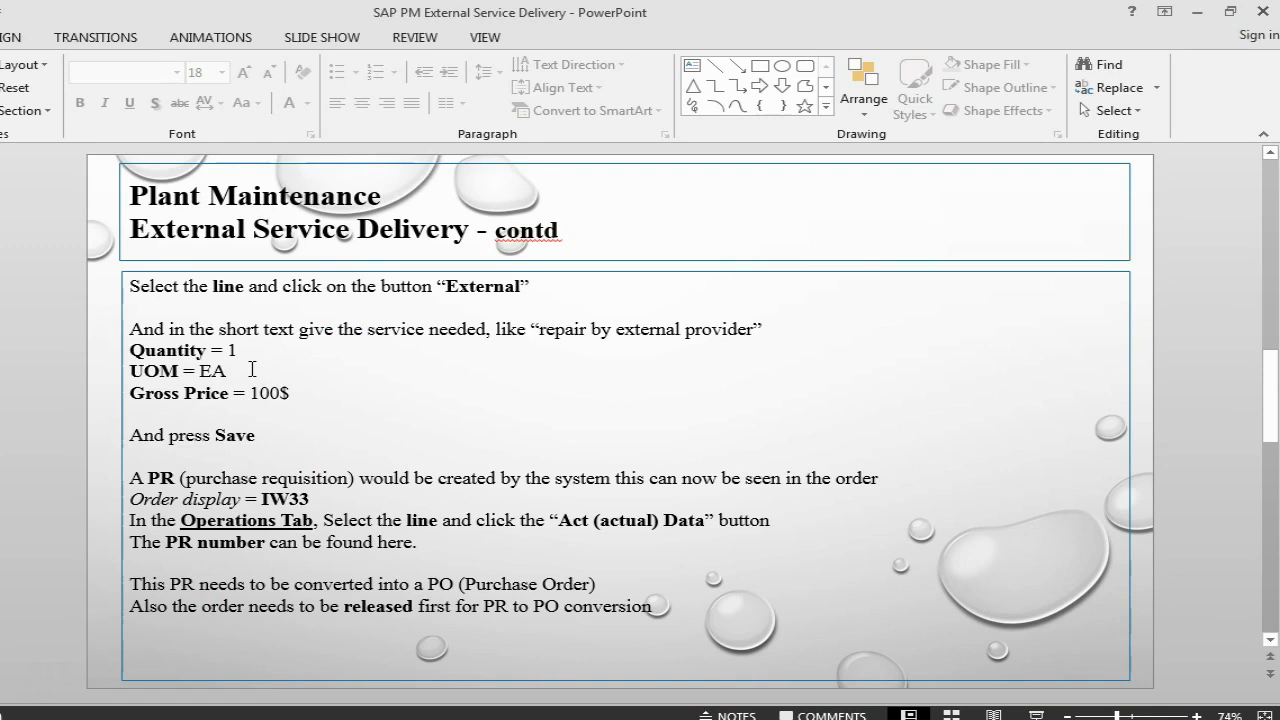
pyautogui.hotkey('alt', 'Tab')
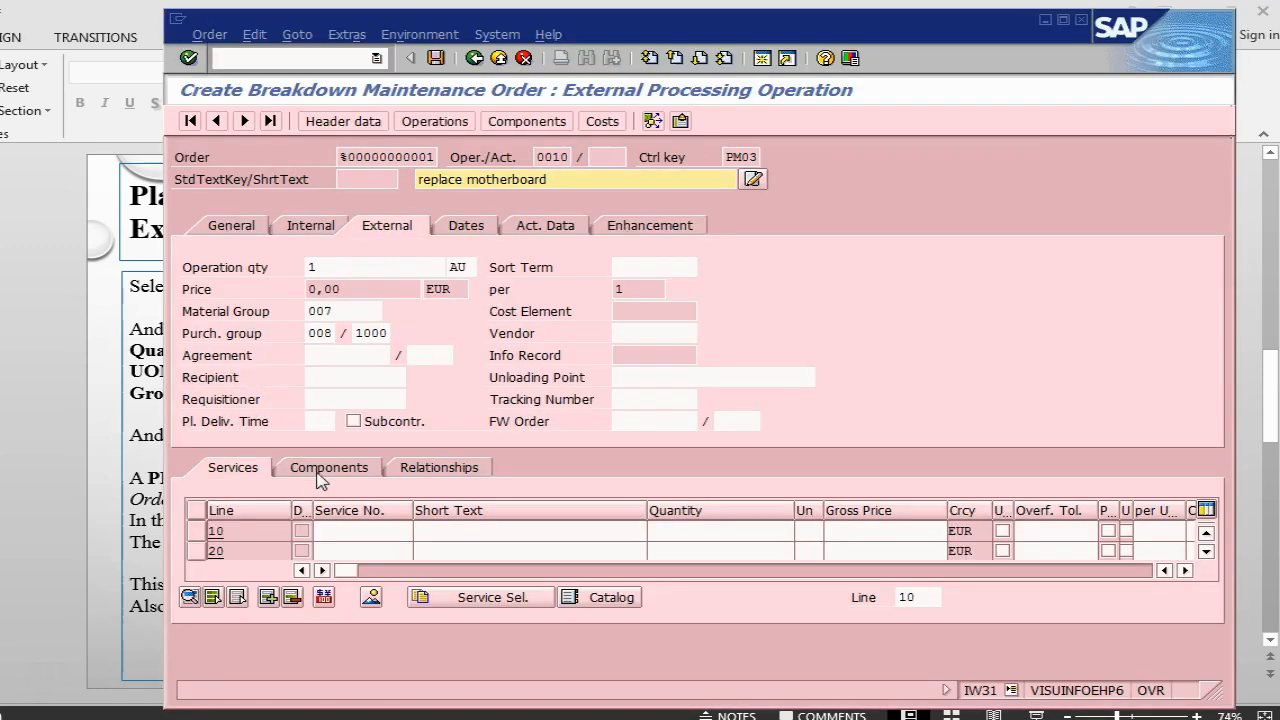
pyautogui.click(452, 530)
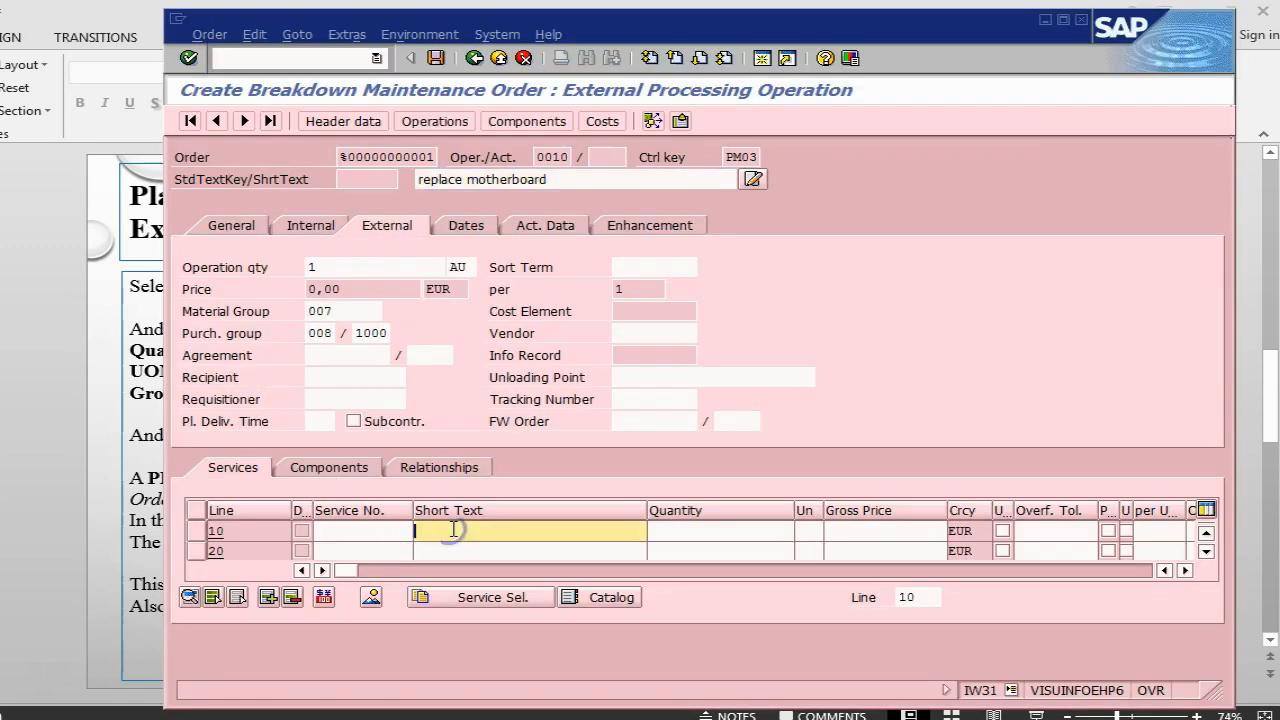
pyautogui.write('r')
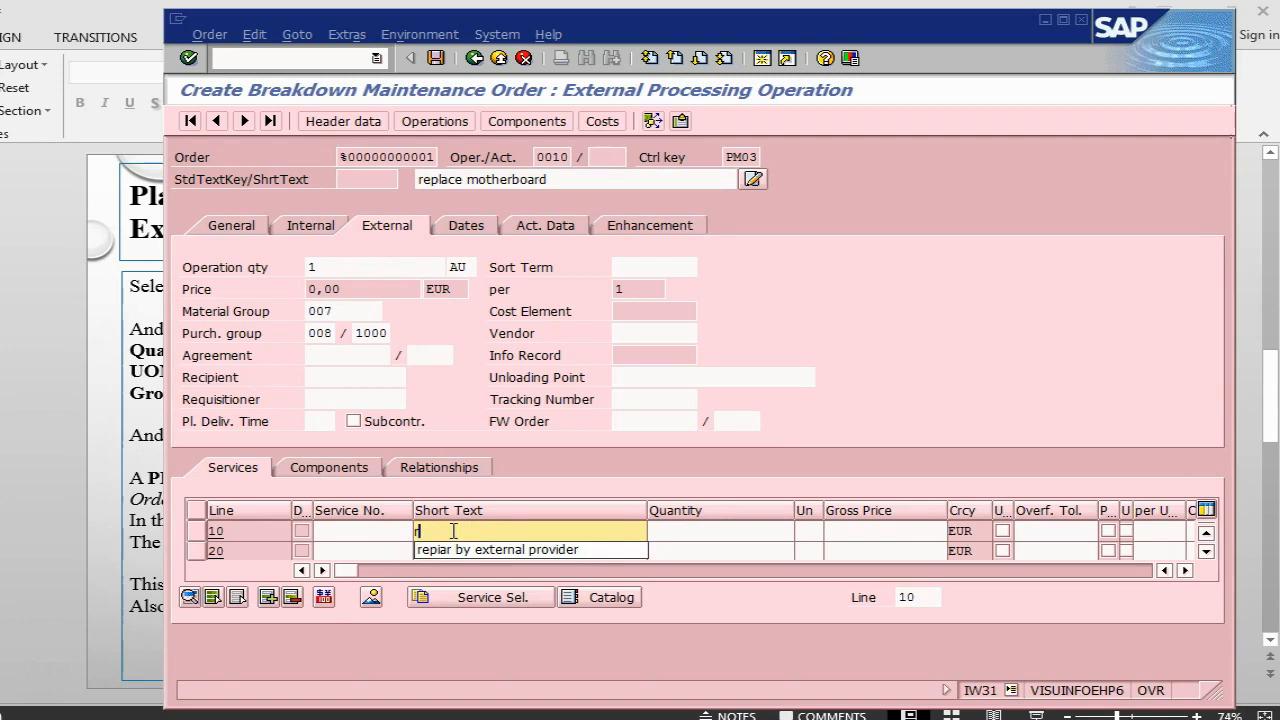
pyautogui.click(510, 549)
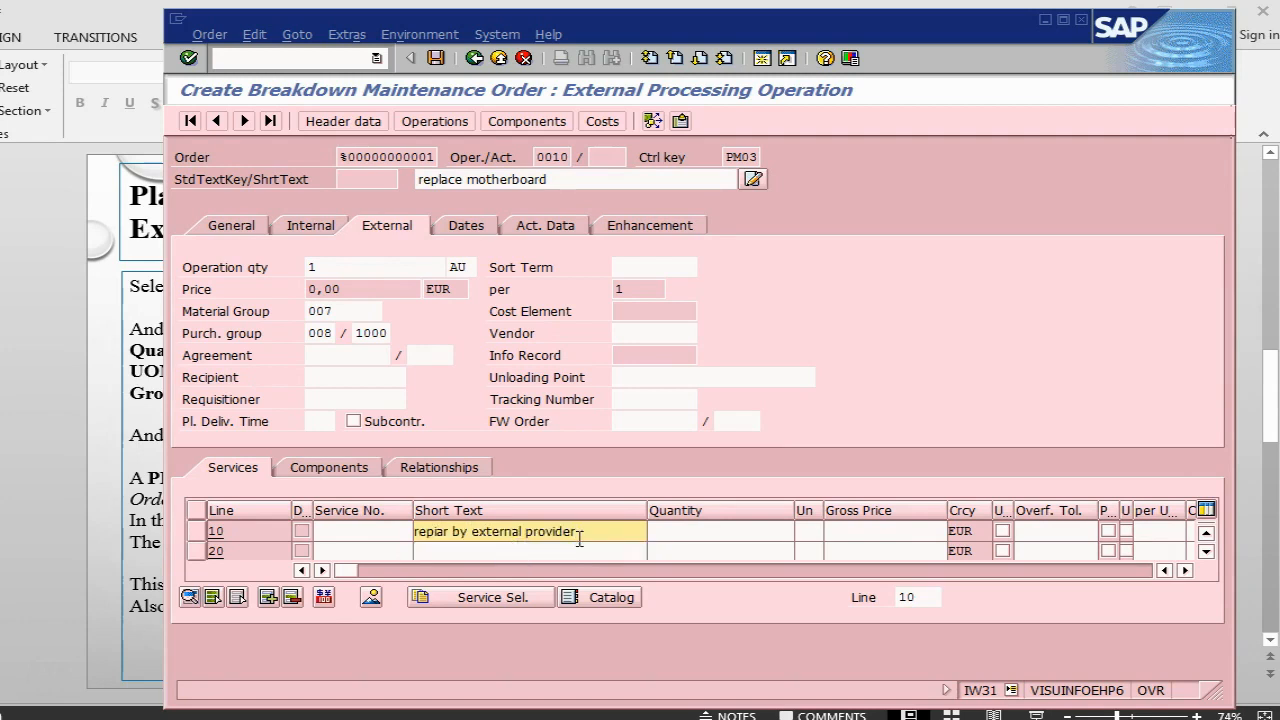
# Enter a quantity of 1, unit EA and a gross price of 150 EUR for service line 10
pyautogui.click(711, 531)
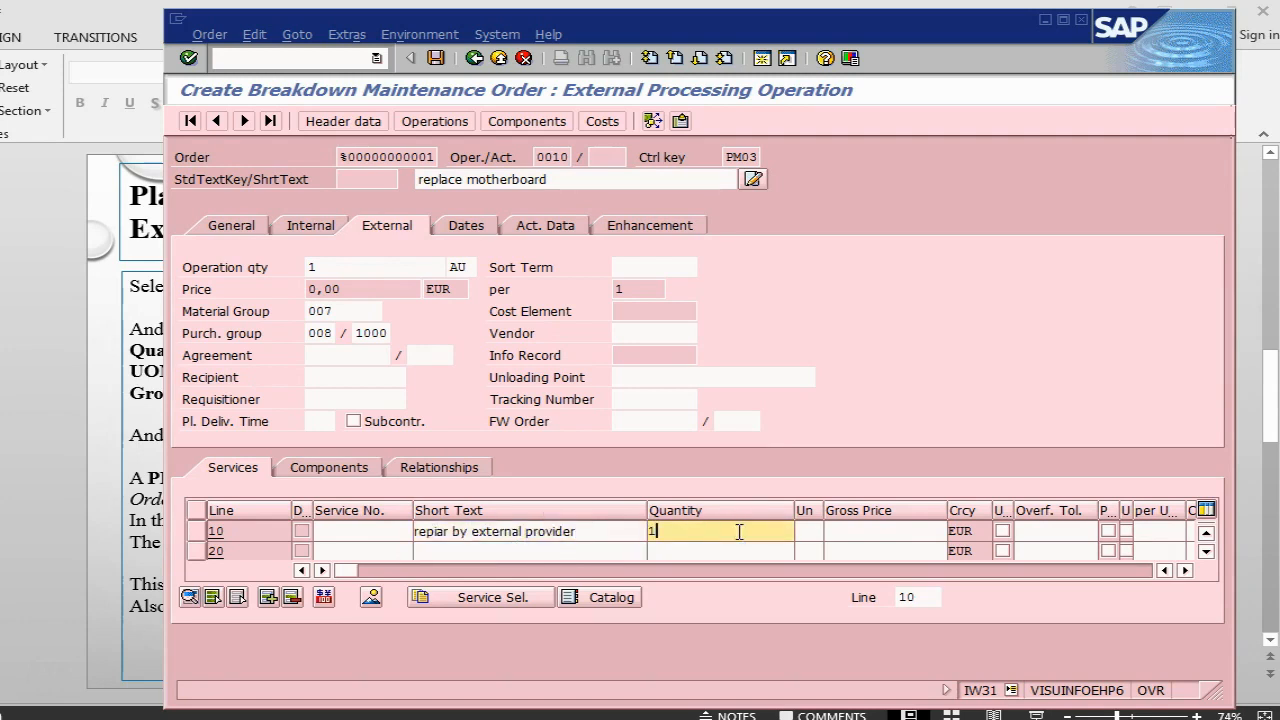
pyautogui.click(845, 531)
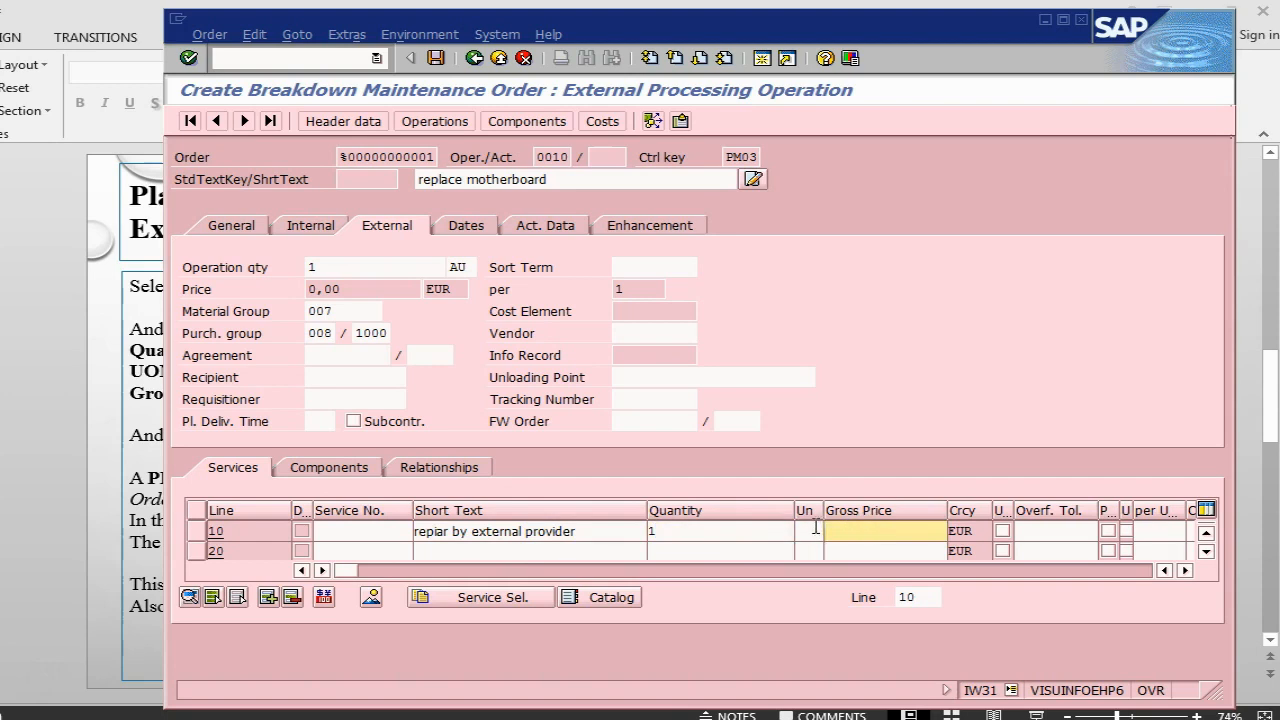
pyautogui.click(814, 528)
pyautogui.write('ea')
pyautogui.click(887, 537)
pyautogui.write('150')
pyautogui.press('Return')
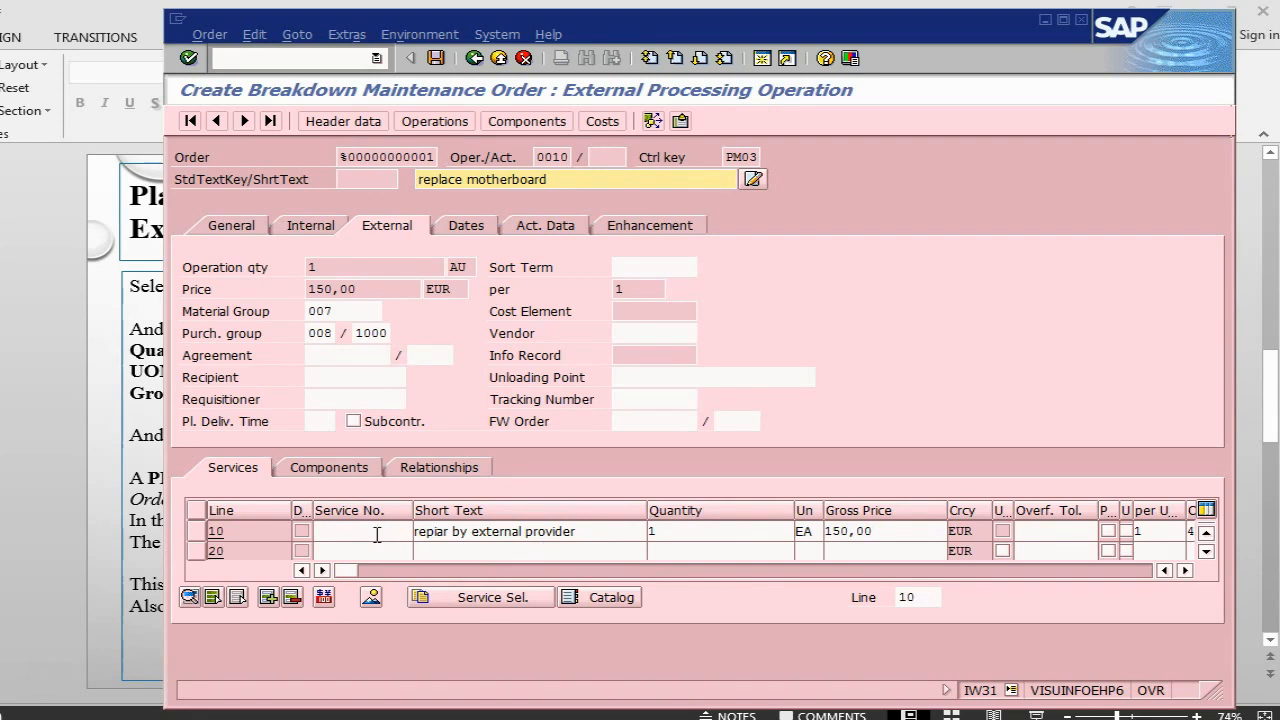
# Check the PowerPoint notes again, then return to SAP and save the new maintenance order
pyautogui.hotkey('alt', 'Tab')
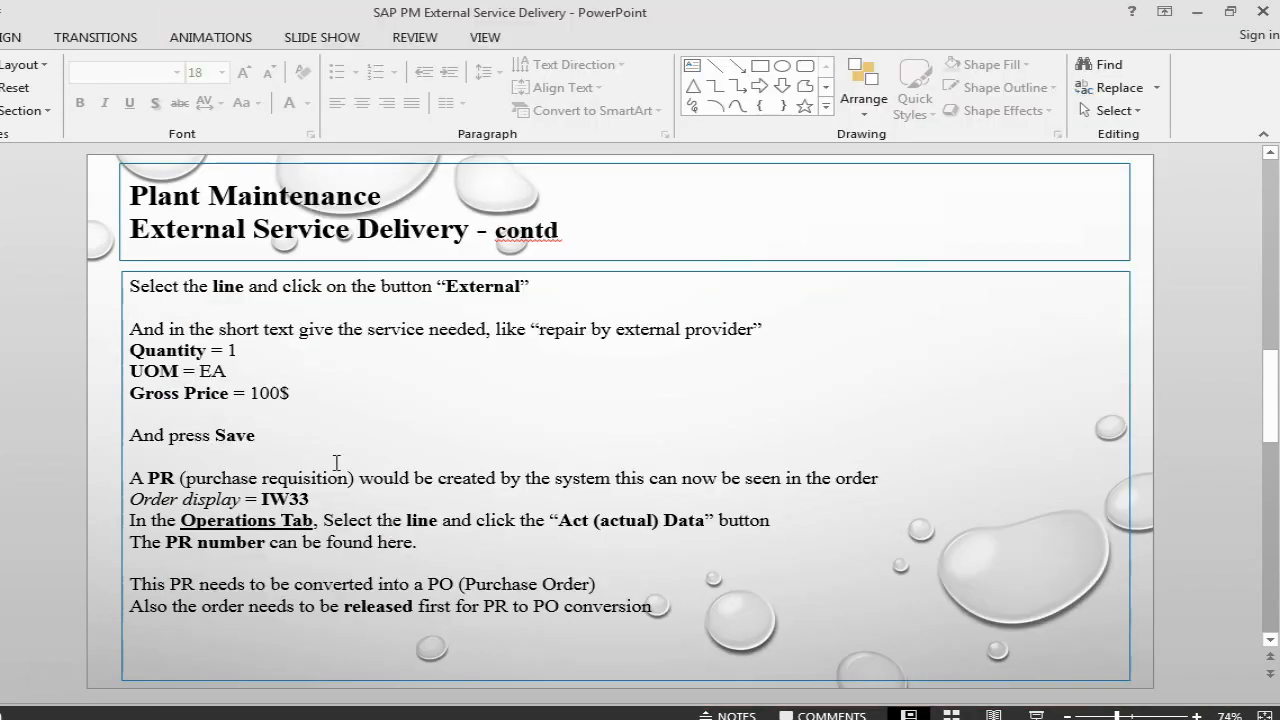
pyautogui.hotkey('alt', 'Tab')
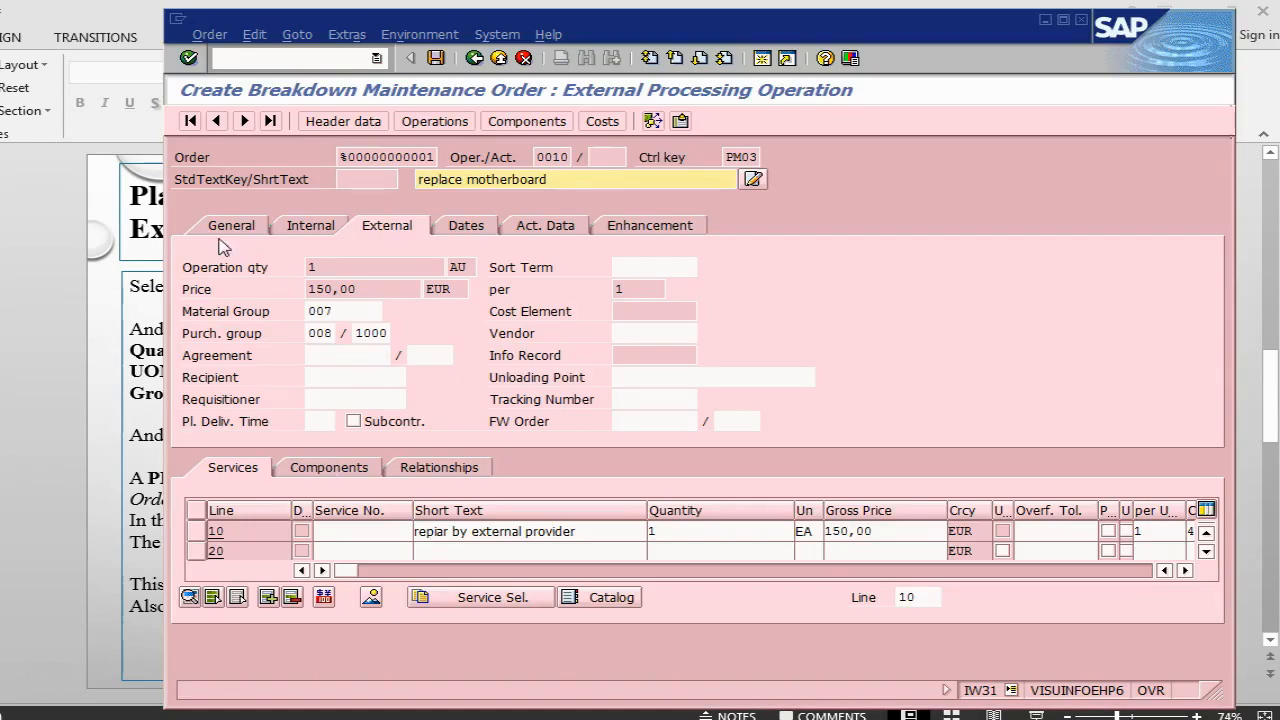
pyautogui.click(438, 60)
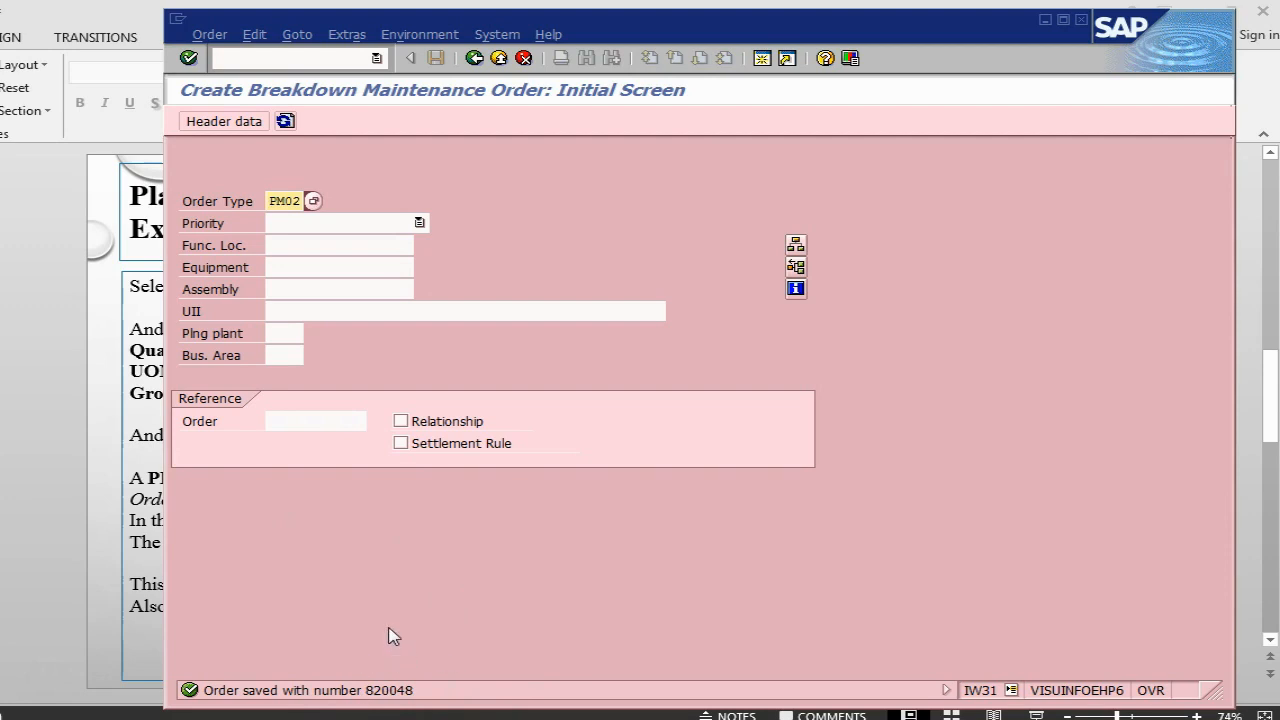
# Open the saved order in display mode and consult the PowerPoint notes on finding its purchase requisition
pyautogui.click(209, 34)
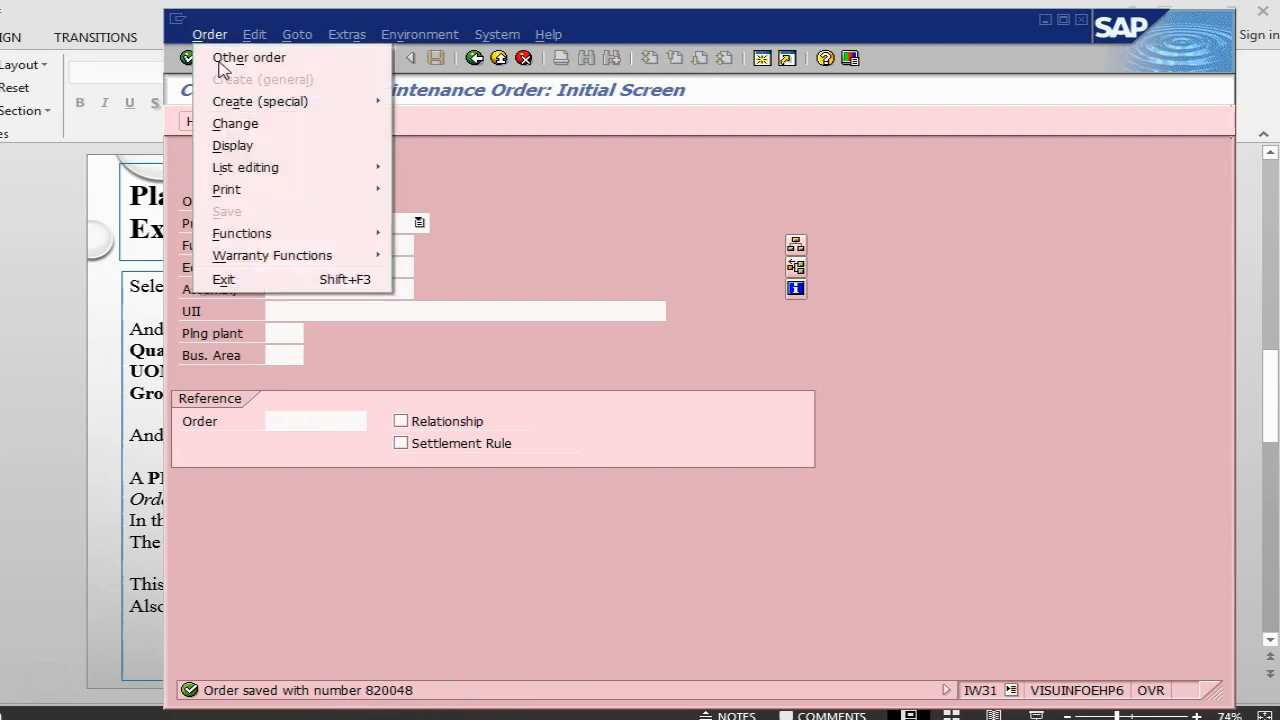
pyautogui.click(244, 146)
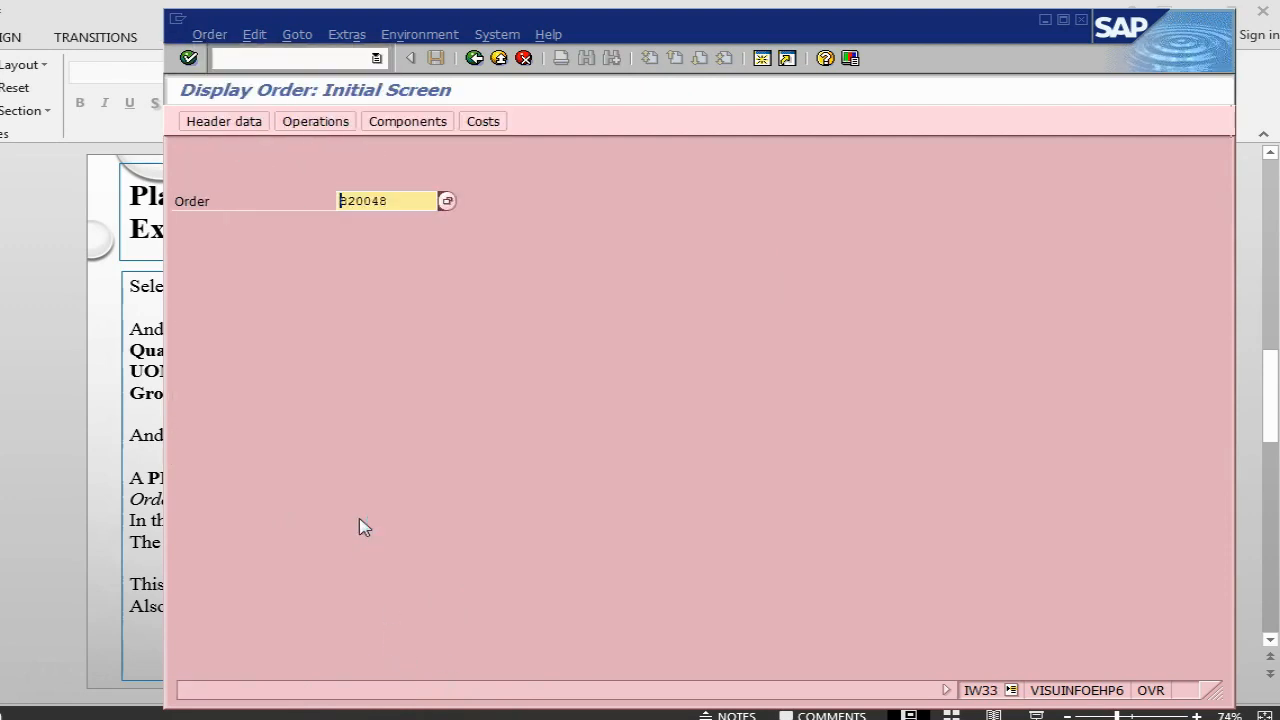
pyautogui.press('Return')
pyautogui.hotkey('alt', 'Tab')
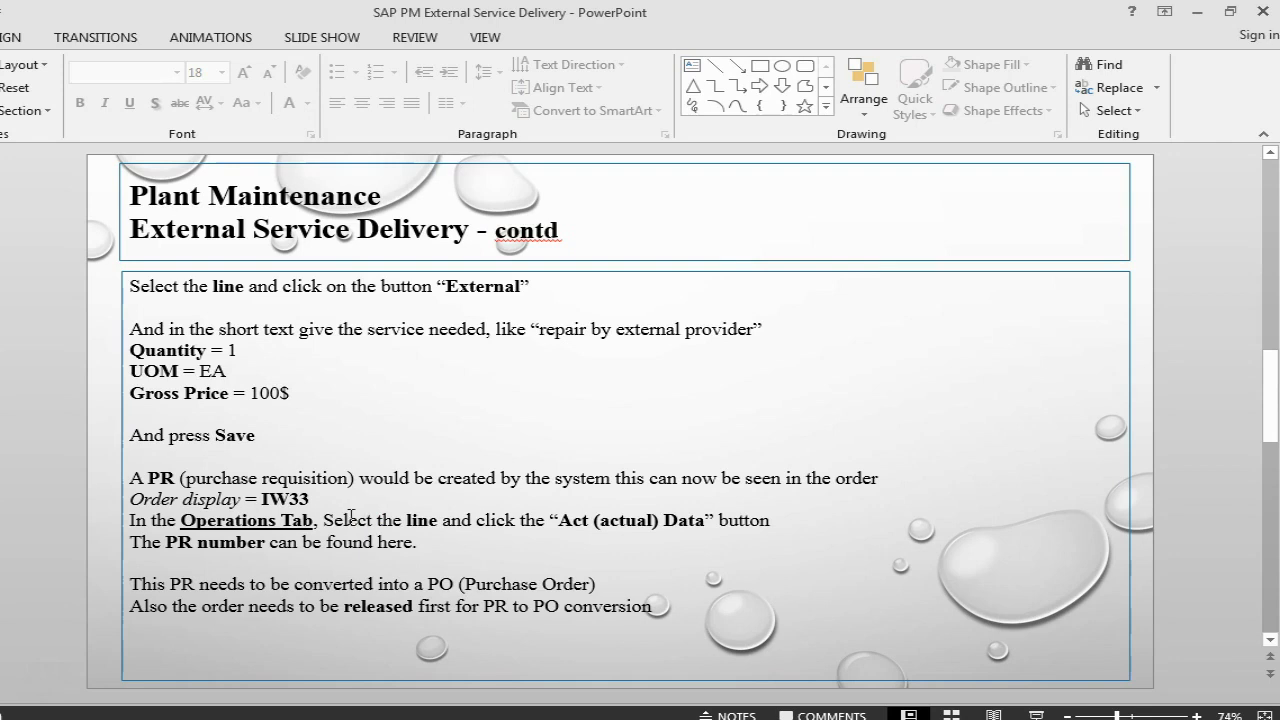
pyautogui.hotkey('alt', 'Tab')
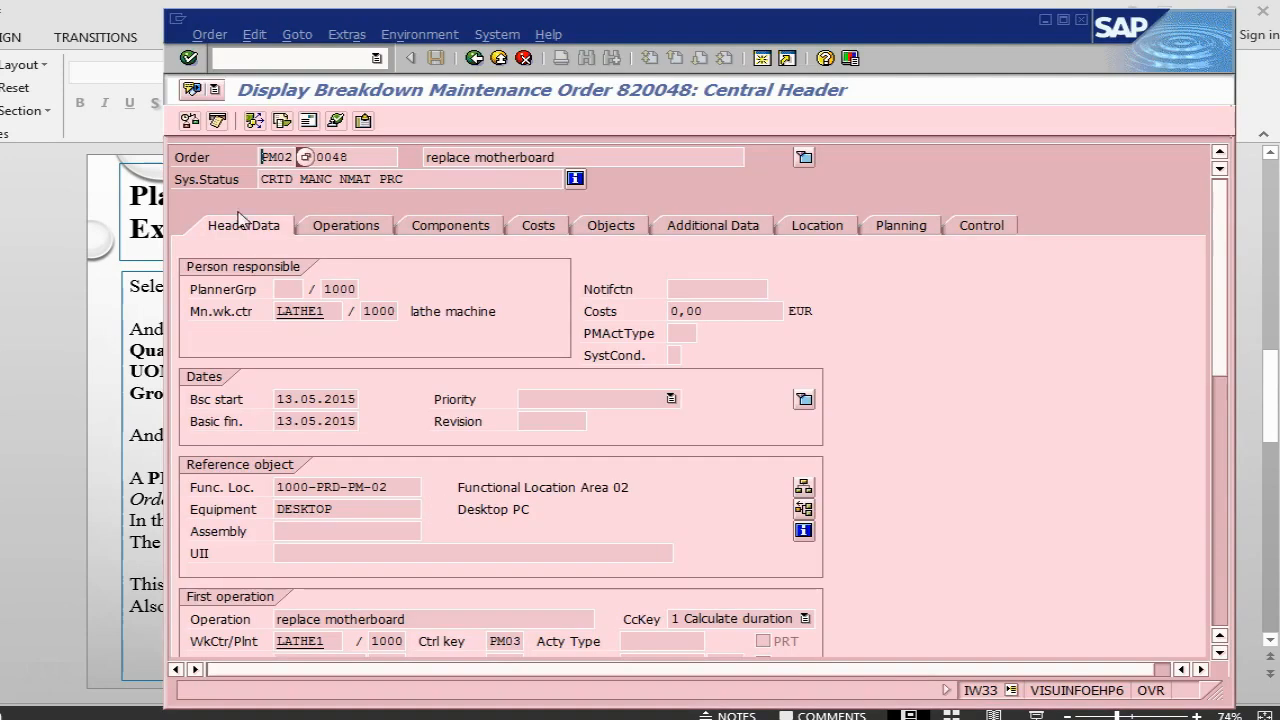
# Examine the purchase requisition in the actual data of operation 0010 and compare with the notes on converting it to a purchase order
pyautogui.click(348, 231)
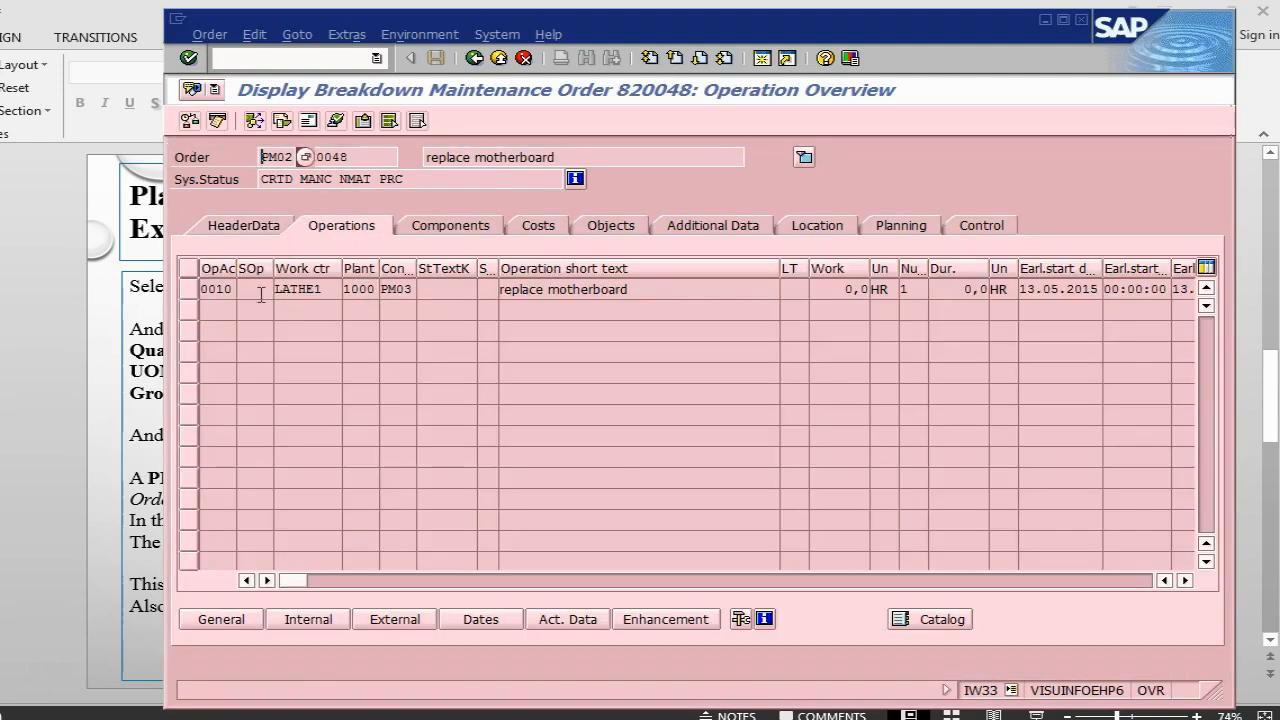
pyautogui.click(197, 291)
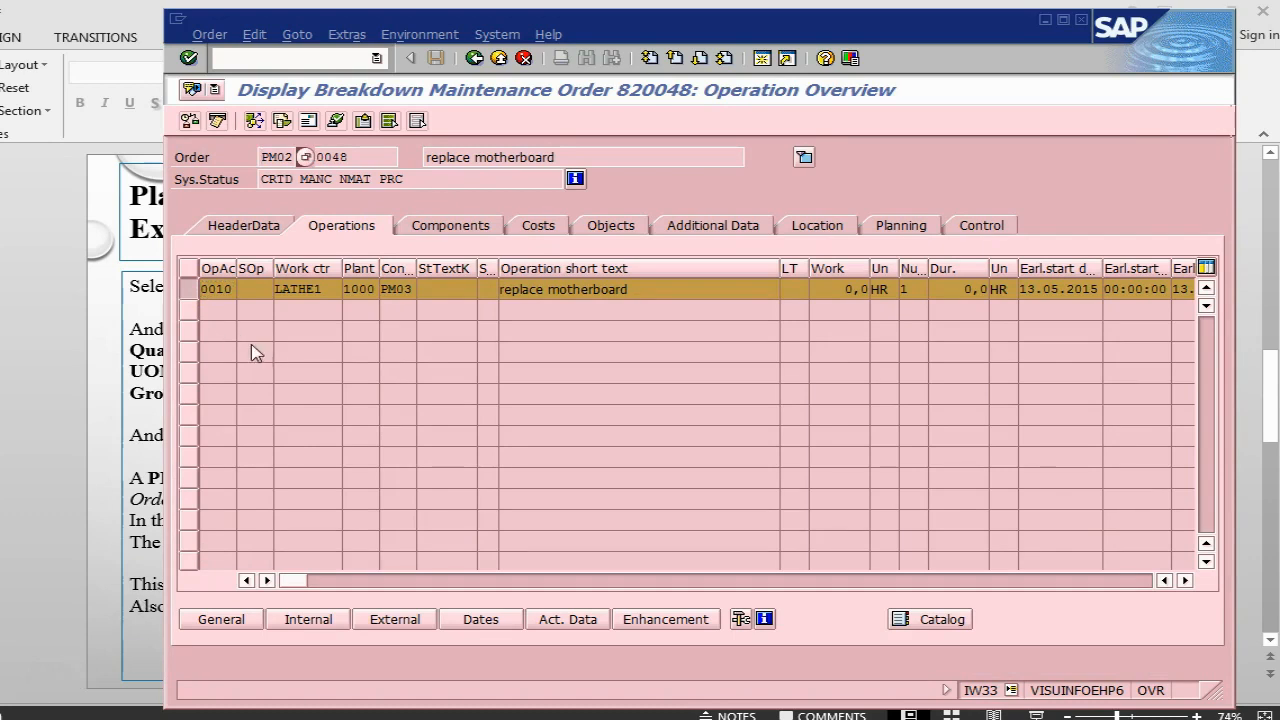
pyautogui.click(568, 620)
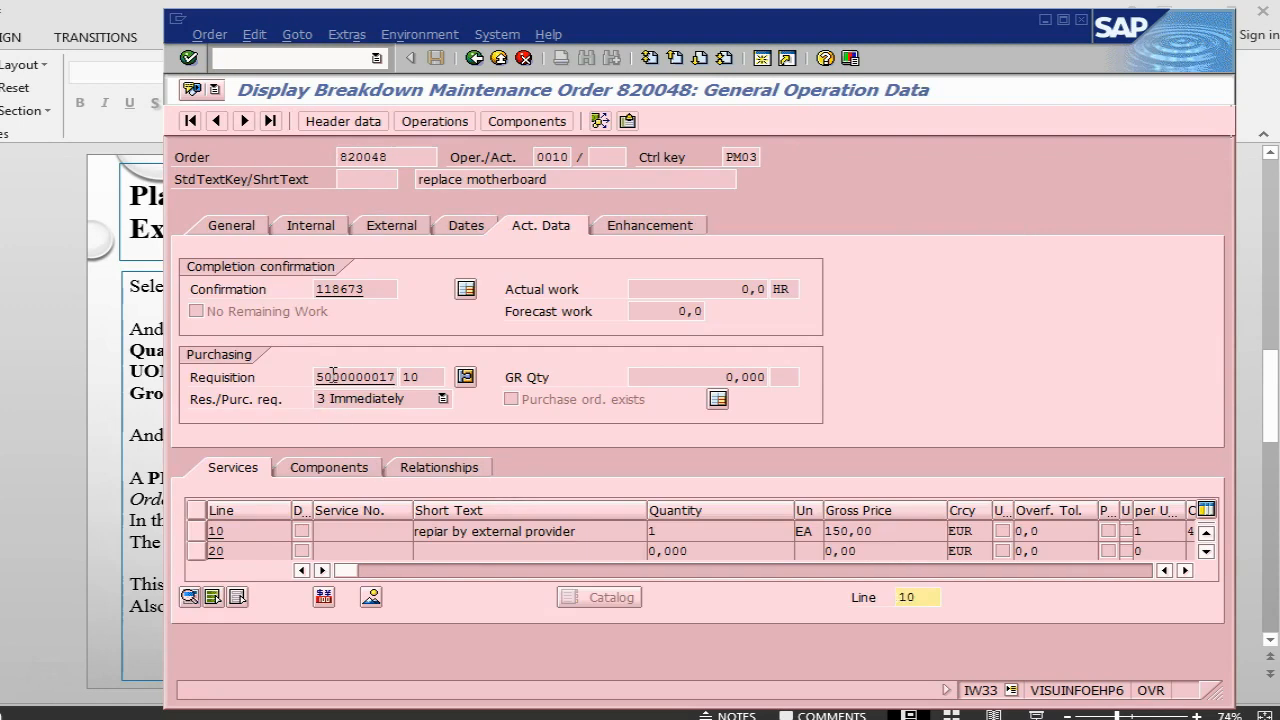
pyautogui.hotkey('alt', 'Tab')
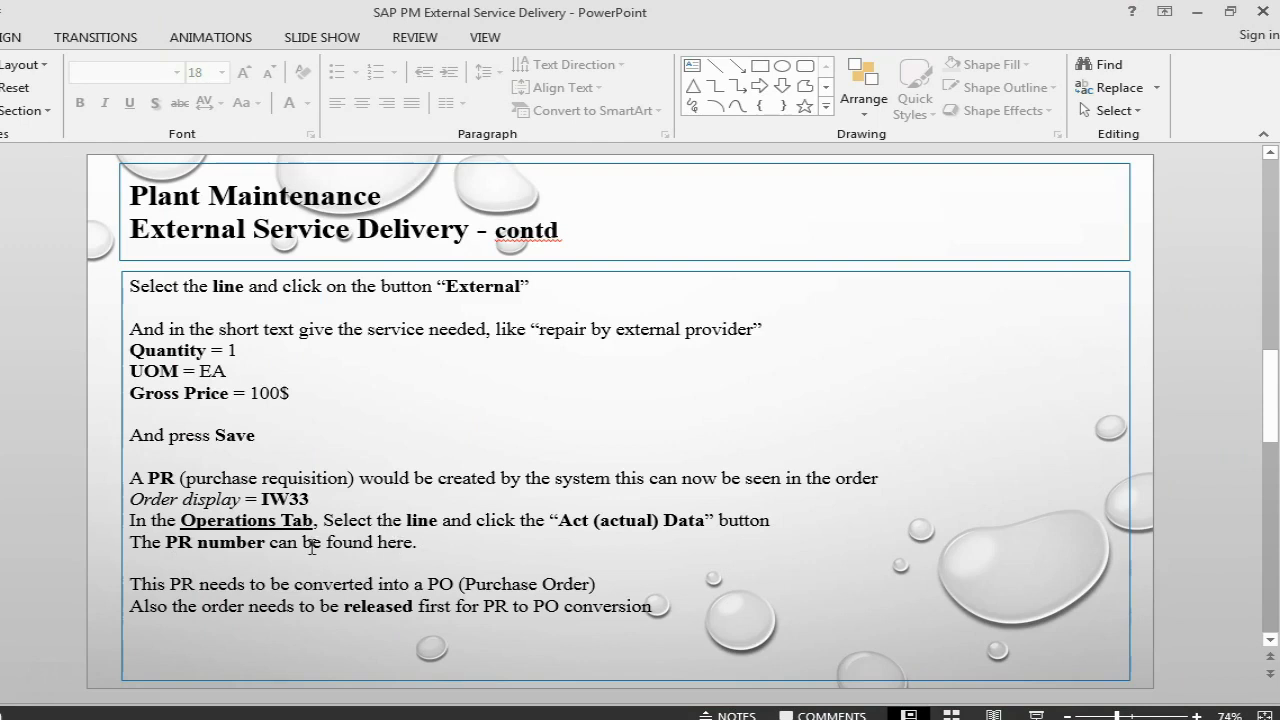
pyautogui.hotkey('alt', 'Tab')
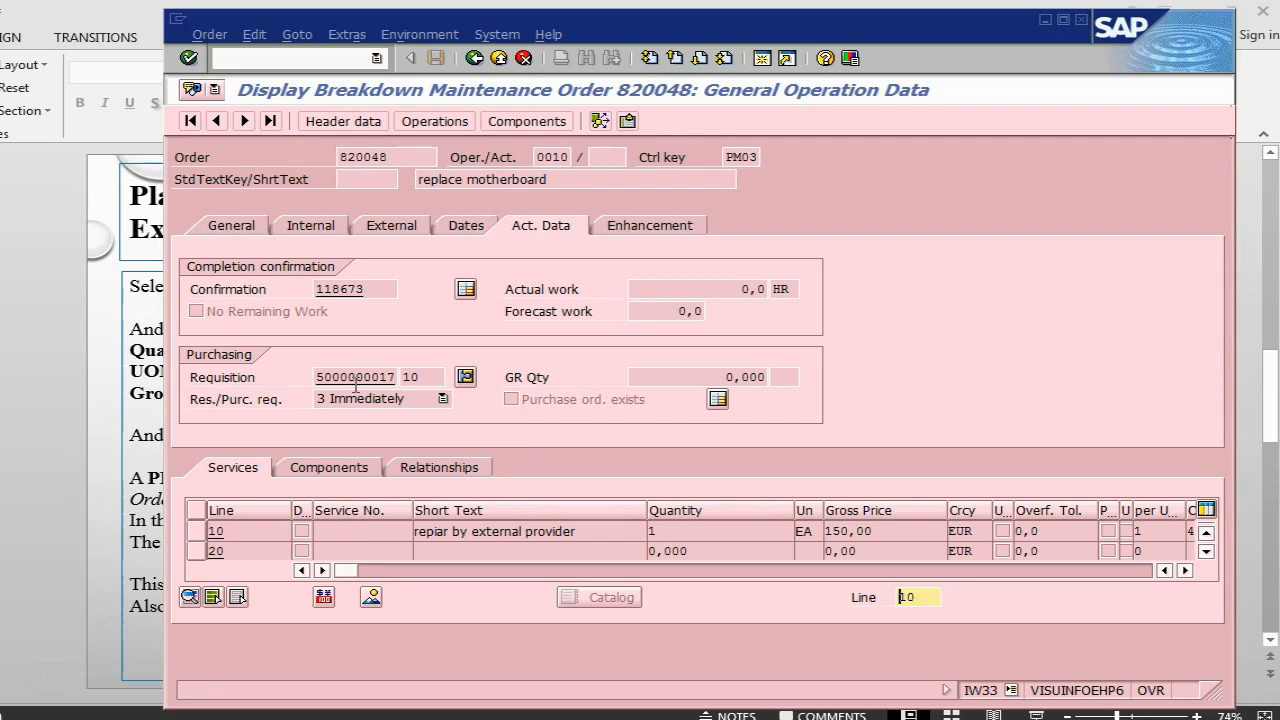
pyautogui.hotkey('alt', 'Tab')
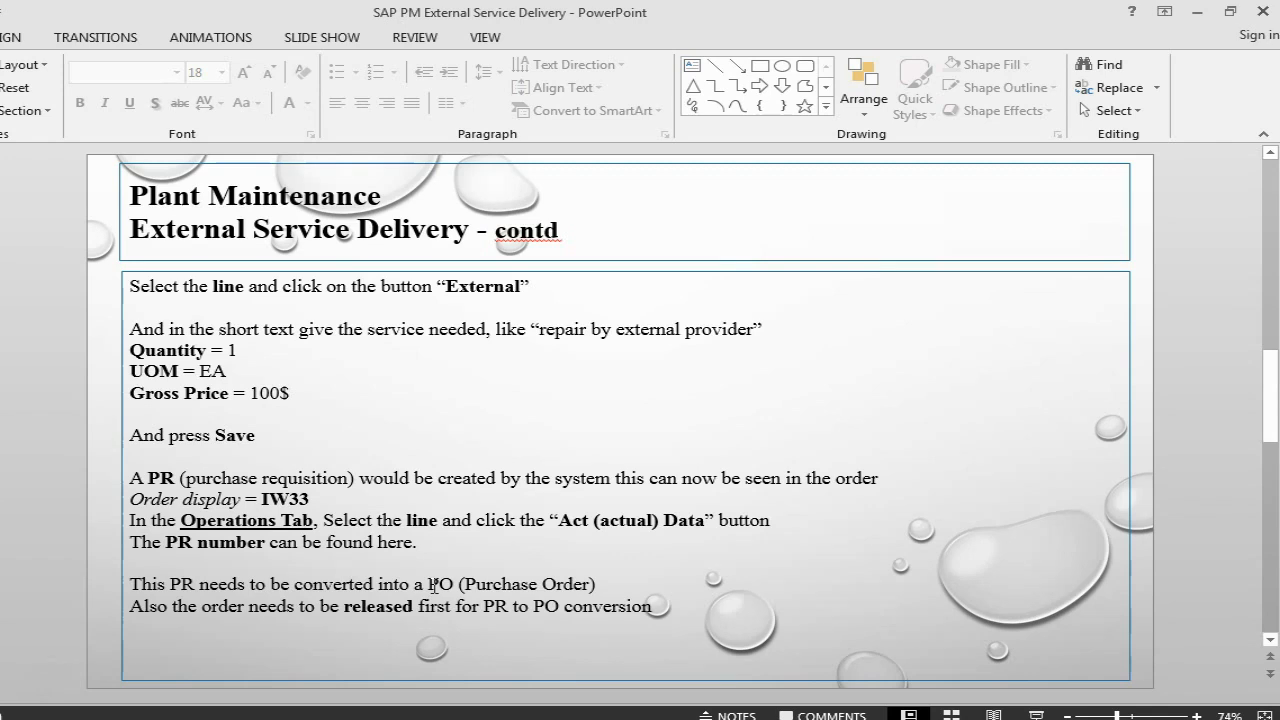
pyautogui.hotkey('alt', 'Tab')
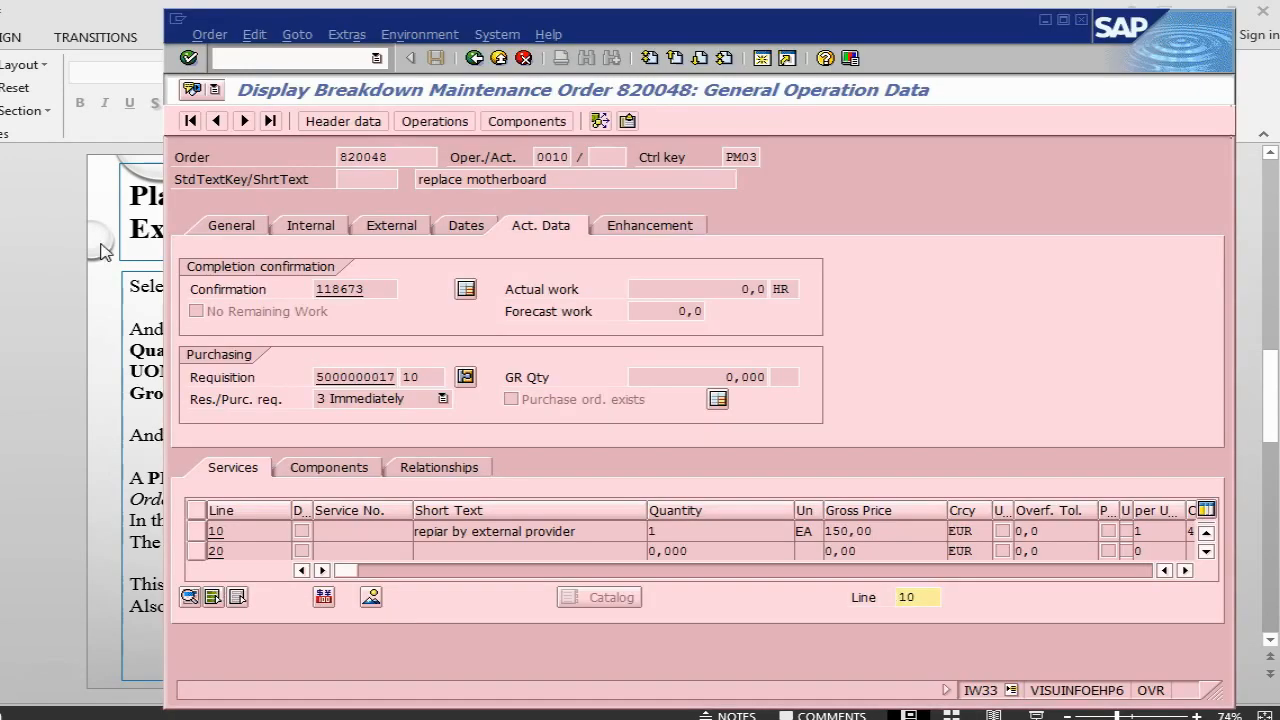
# Leave the operation's details and open the header data of the same order in change mode
pyautogui.click(475, 59)
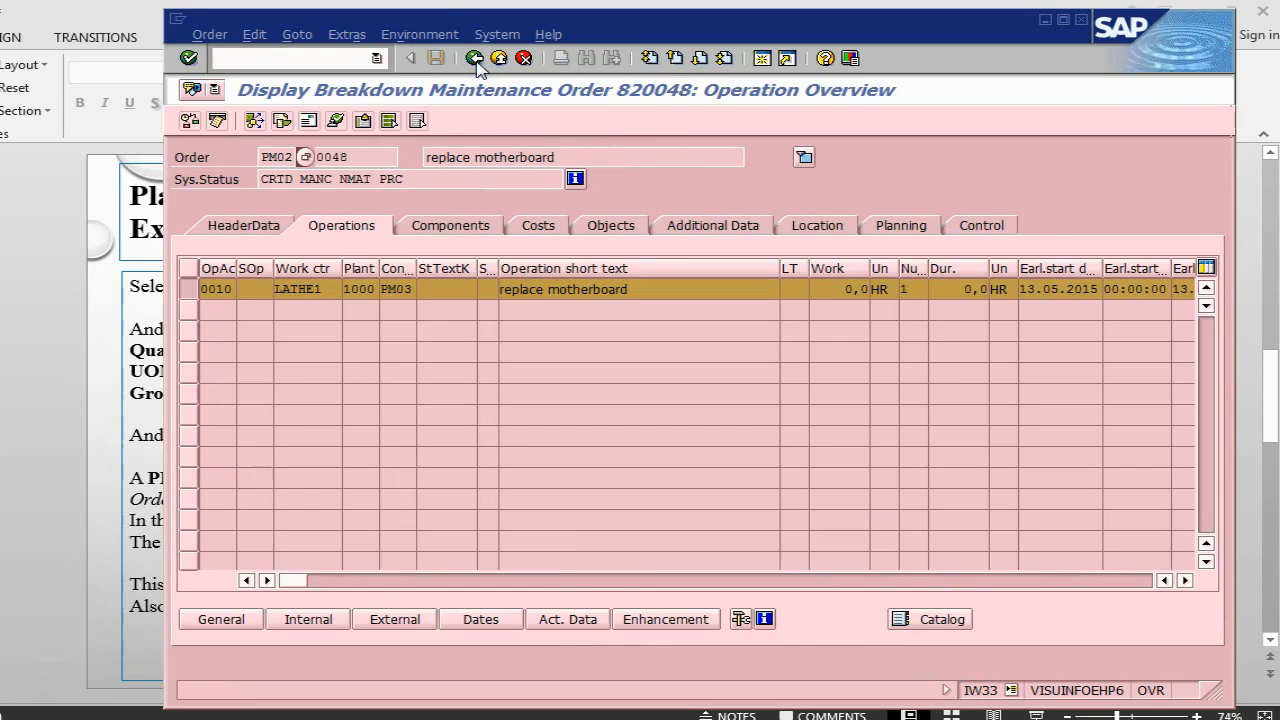
pyautogui.click(212, 35)
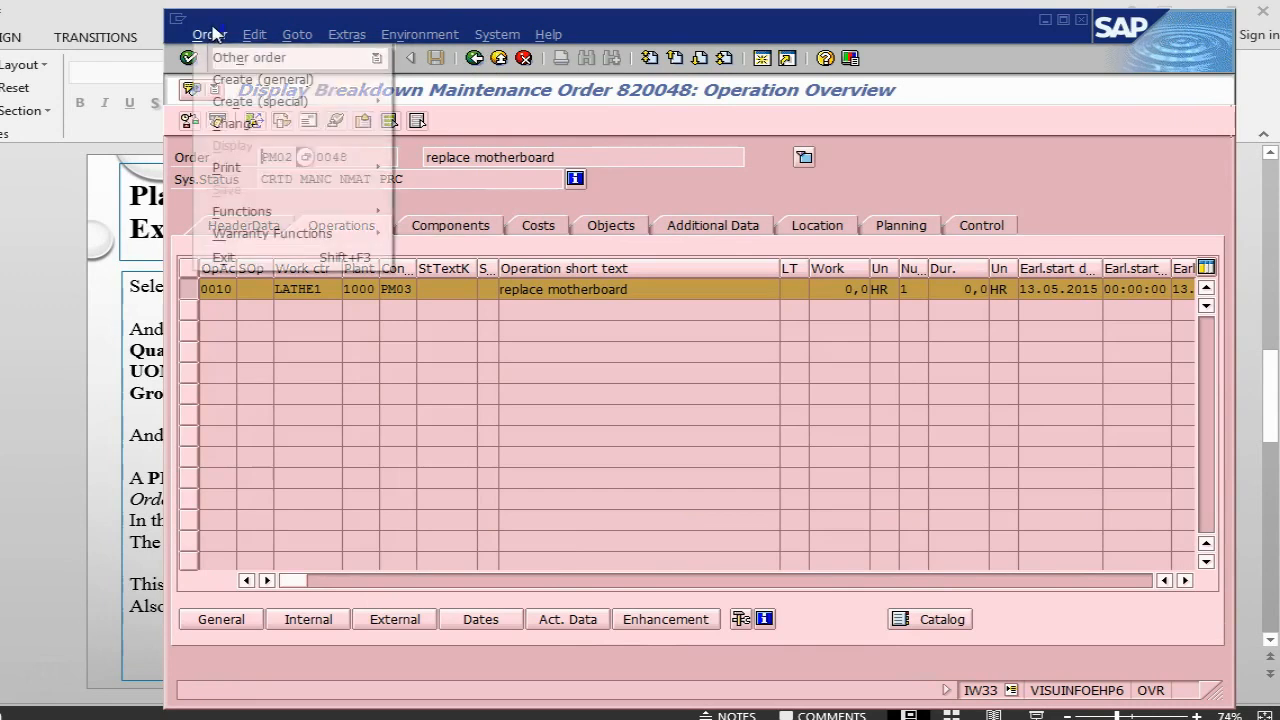
pyautogui.click(235, 122)
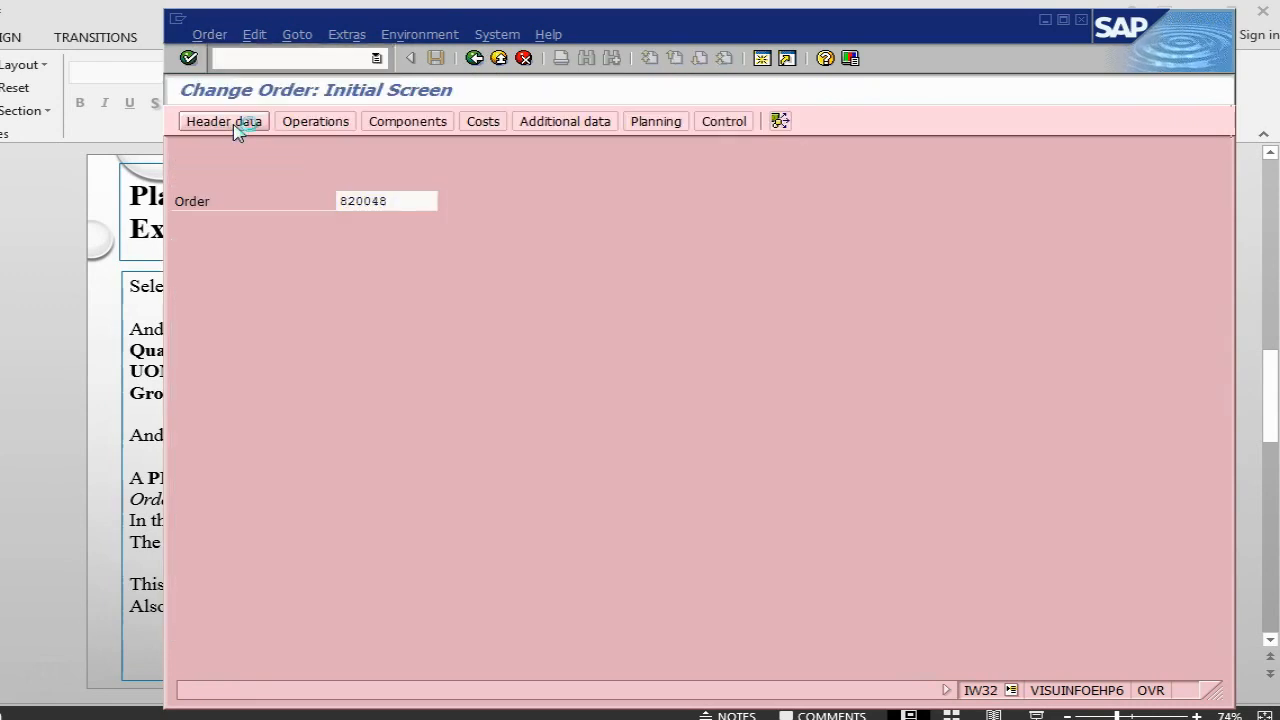
pyautogui.click(225, 122)
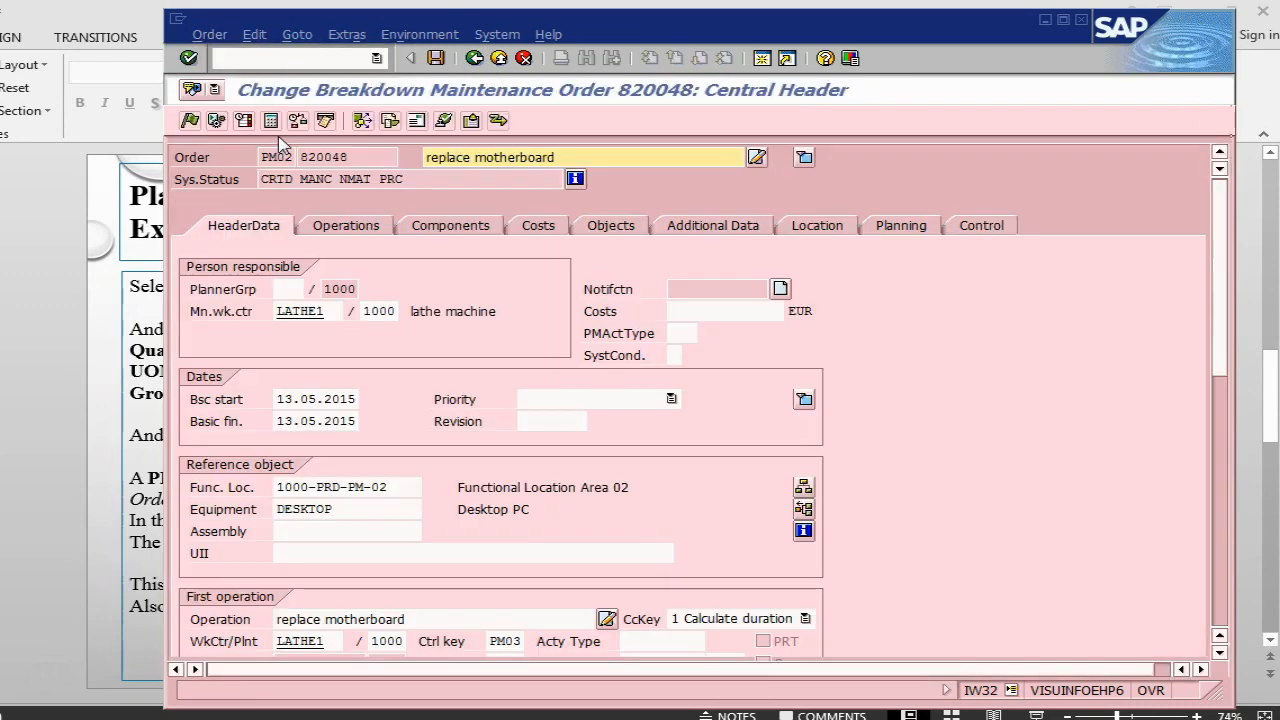
# Issue the order's Approval 1 permit by entering the approver's name and accept the permit assignment
pyautogui.click(298, 35)
pyautogui.click(334, 125)
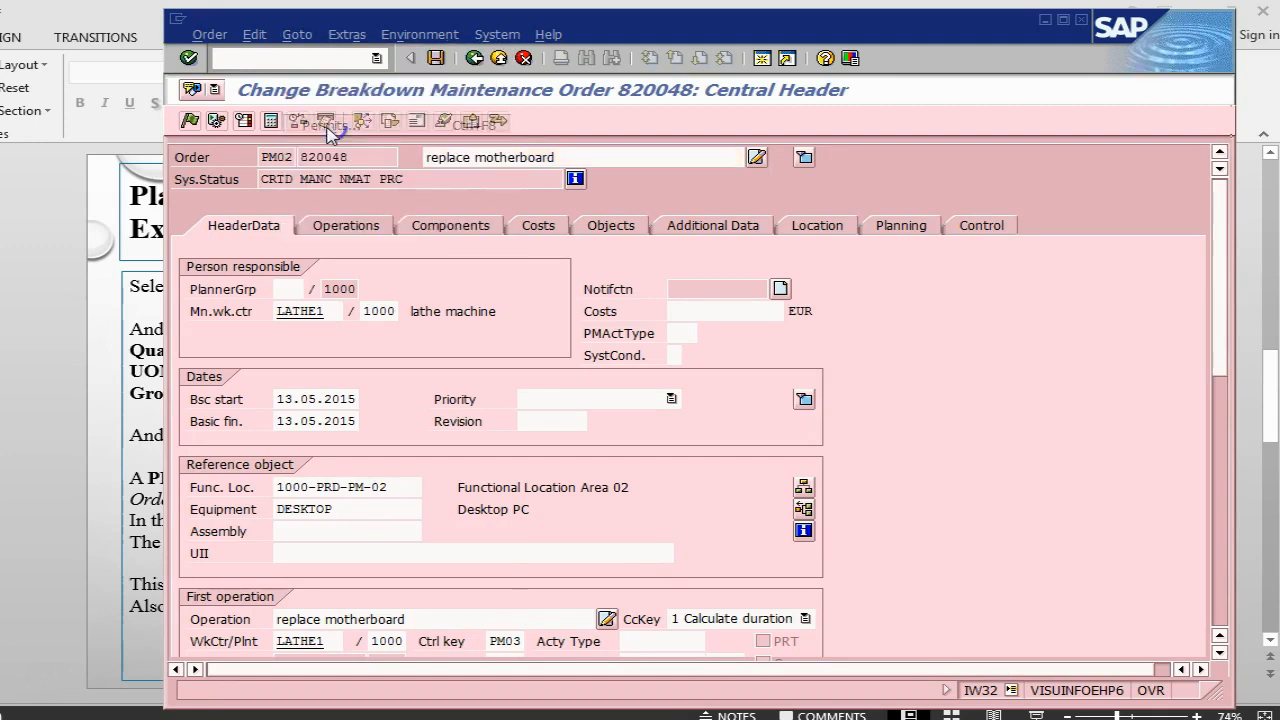
pyautogui.click(686, 251)
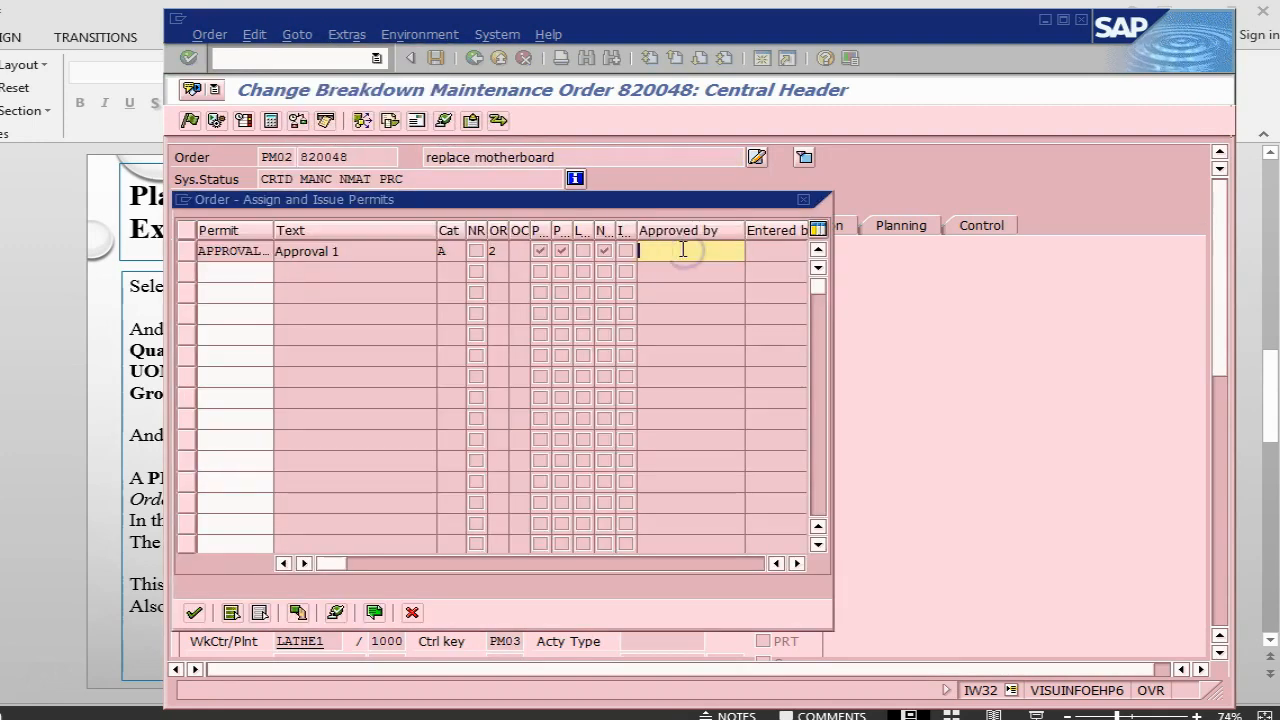
pyautogui.write('f')
pyautogui.click(677, 267)
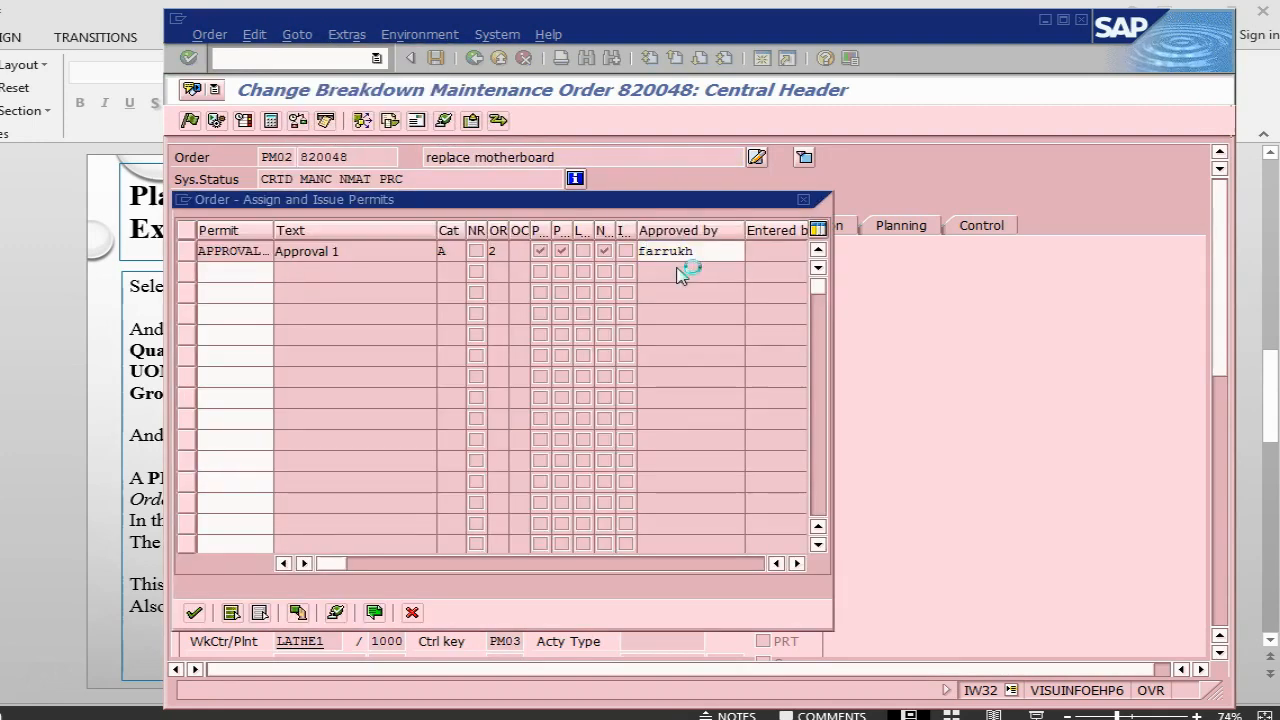
pyautogui.press('Return')
pyautogui.click(193, 612)
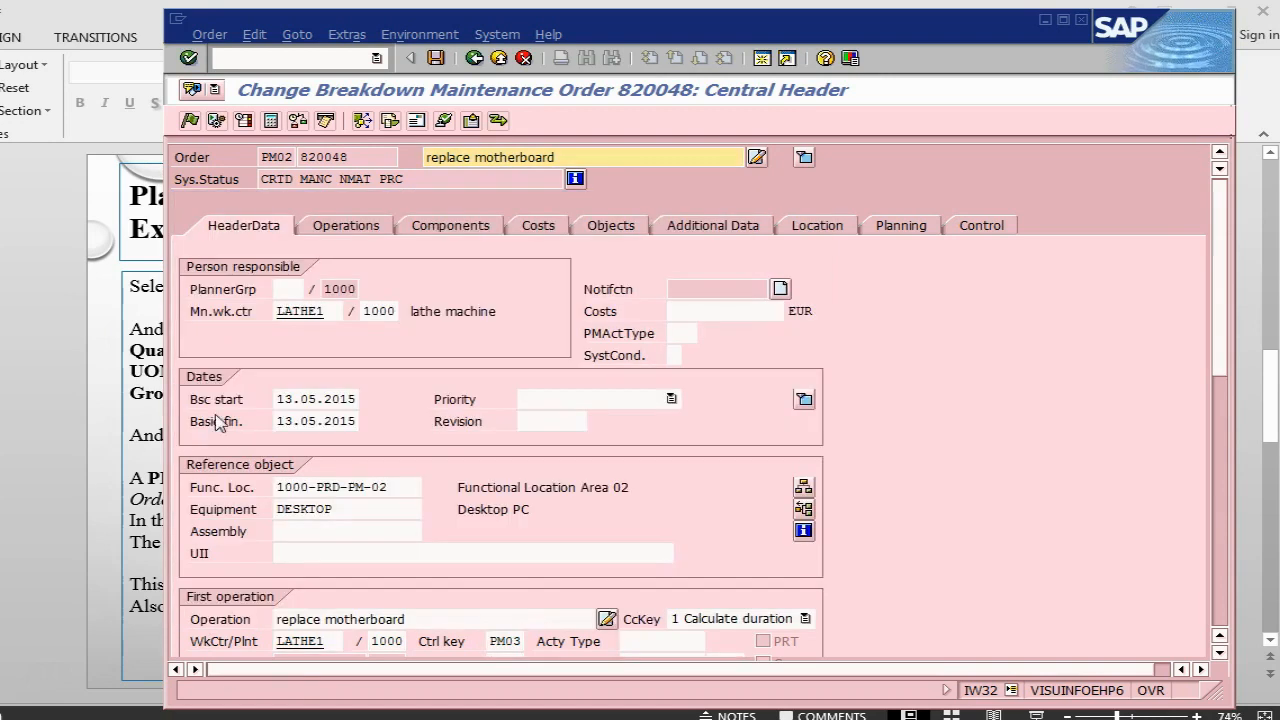
# Release the maintenance order and save it
pyautogui.click(200, 120)
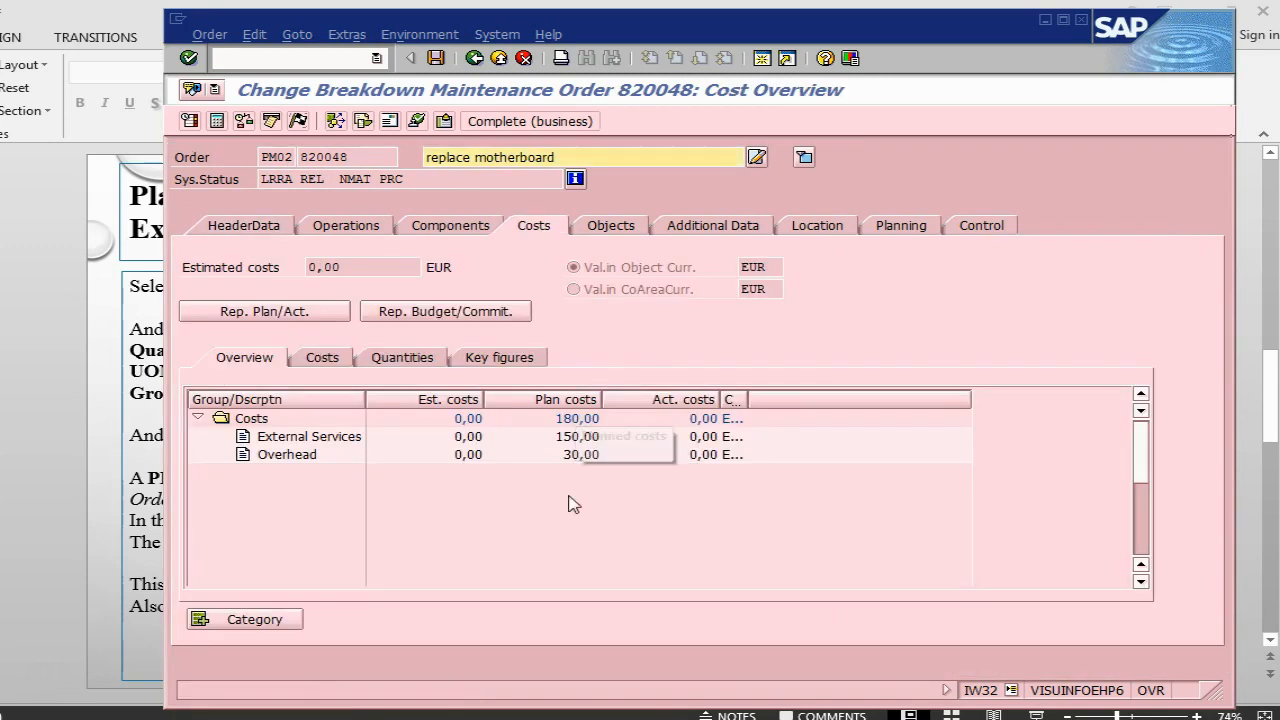
pyautogui.click(435, 58)
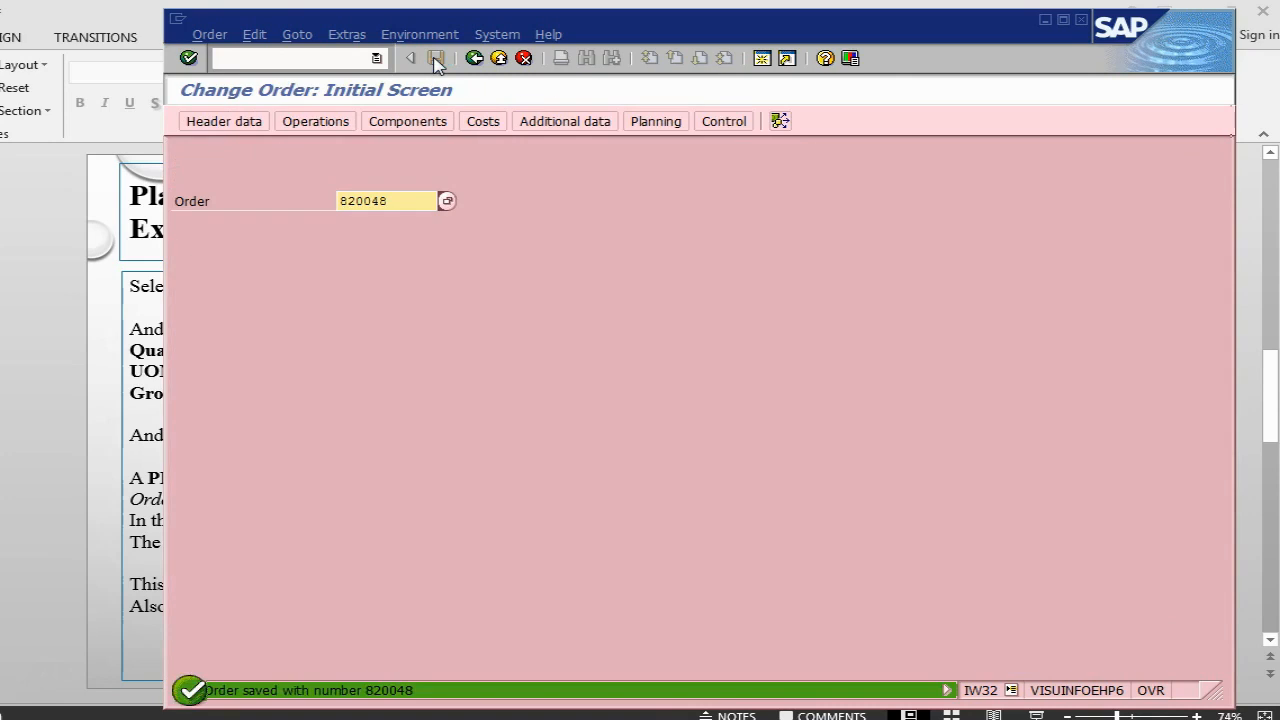
# Open the released order in display mode and show its operations list
pyautogui.click(212, 36)
pyautogui.click(248, 148)
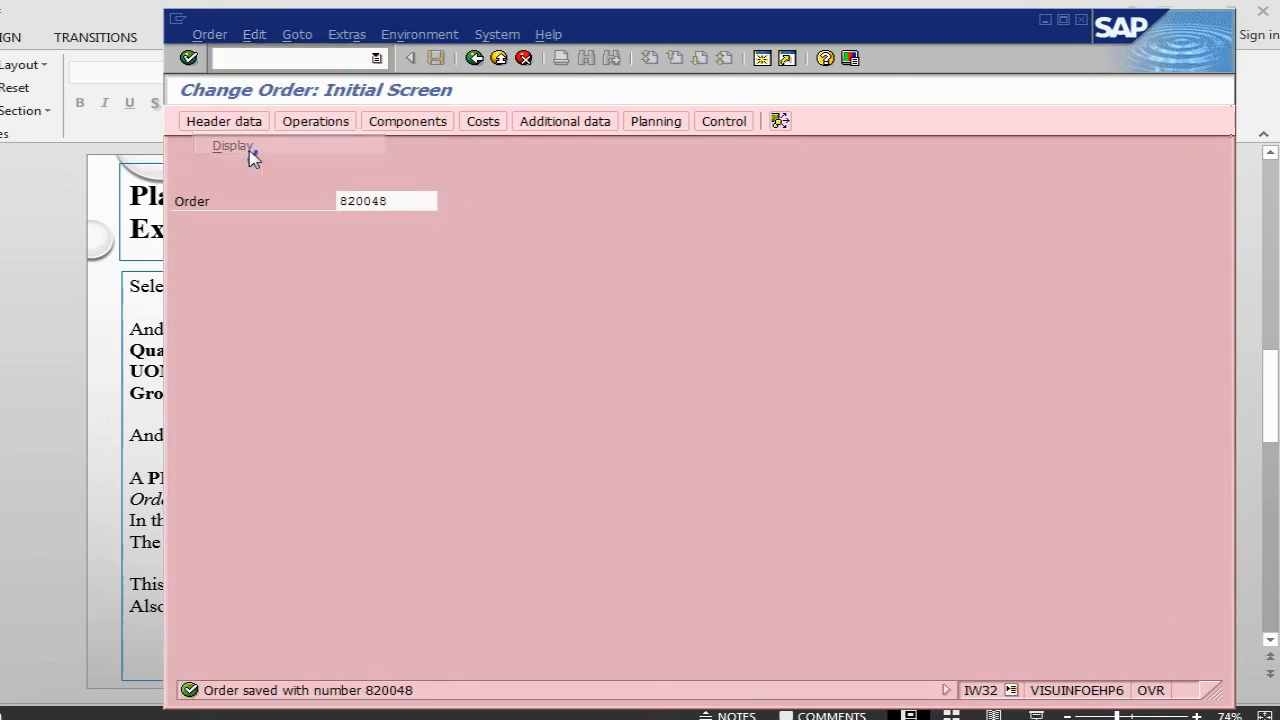
pyautogui.press('Return')
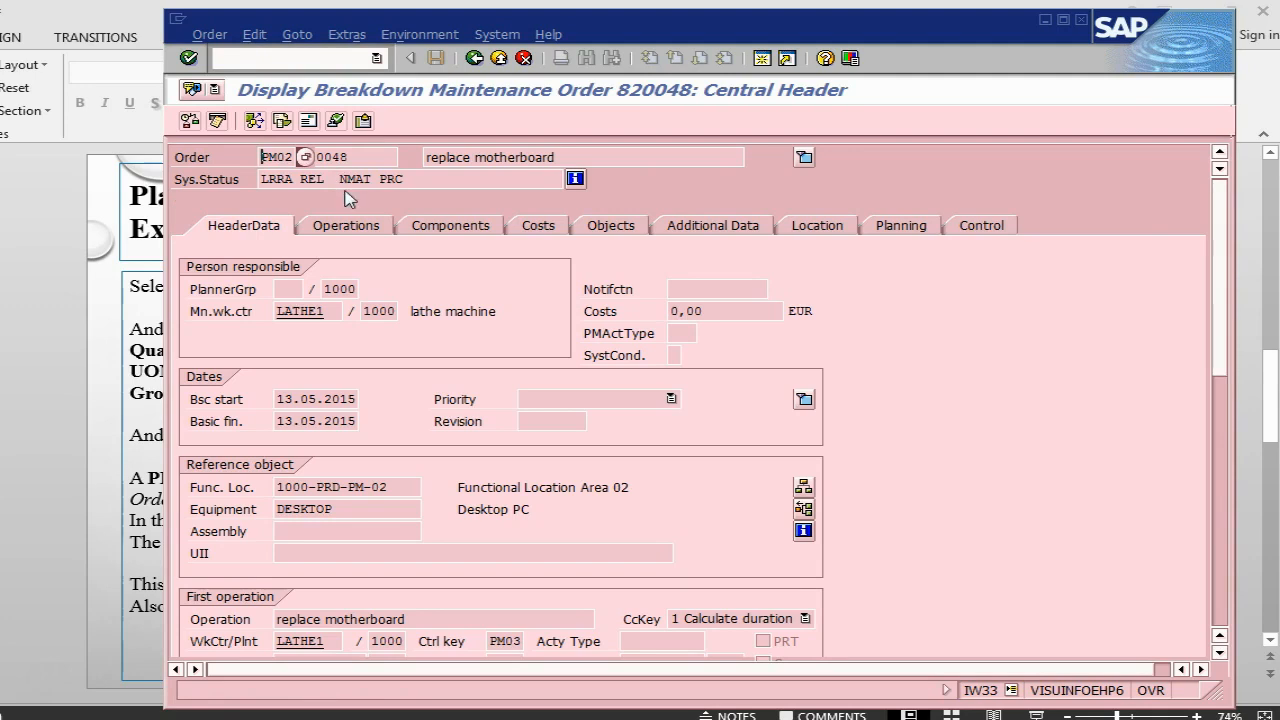
pyautogui.click(372, 228)
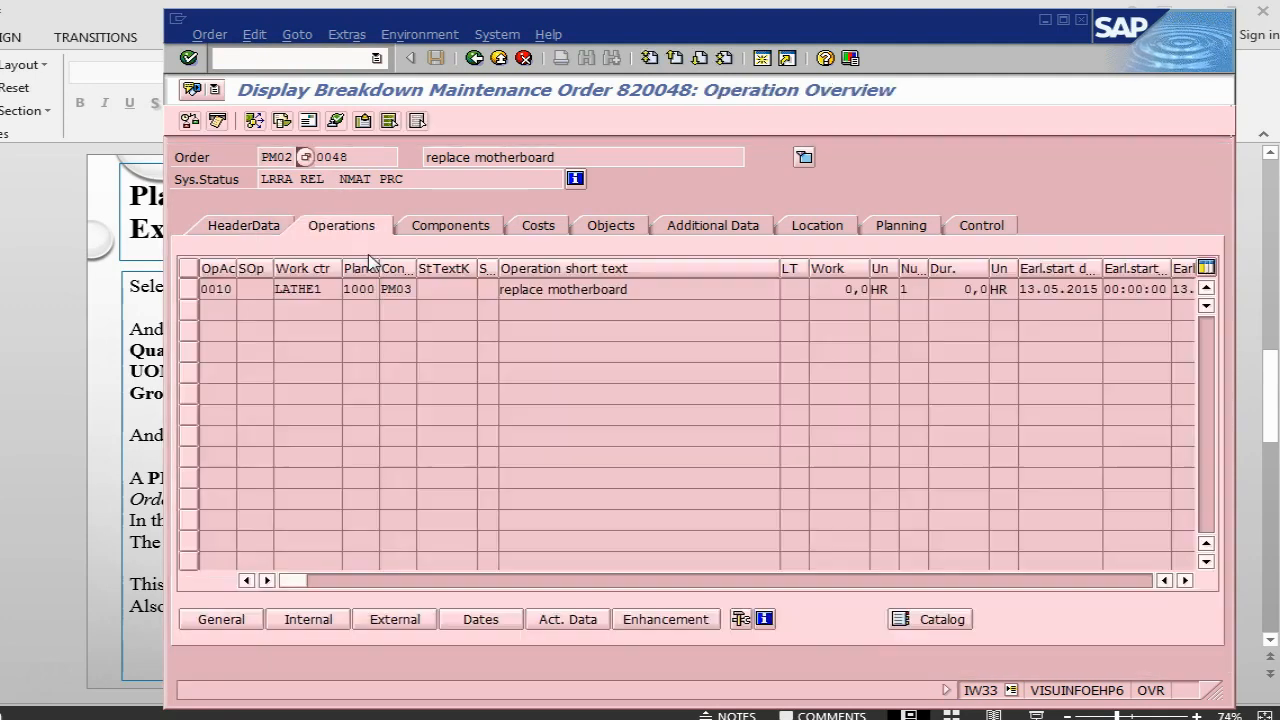
# Display the actual data of operation 0010 and read the PR & PO instruction slide in PowerPoint
pyautogui.click(189, 289)
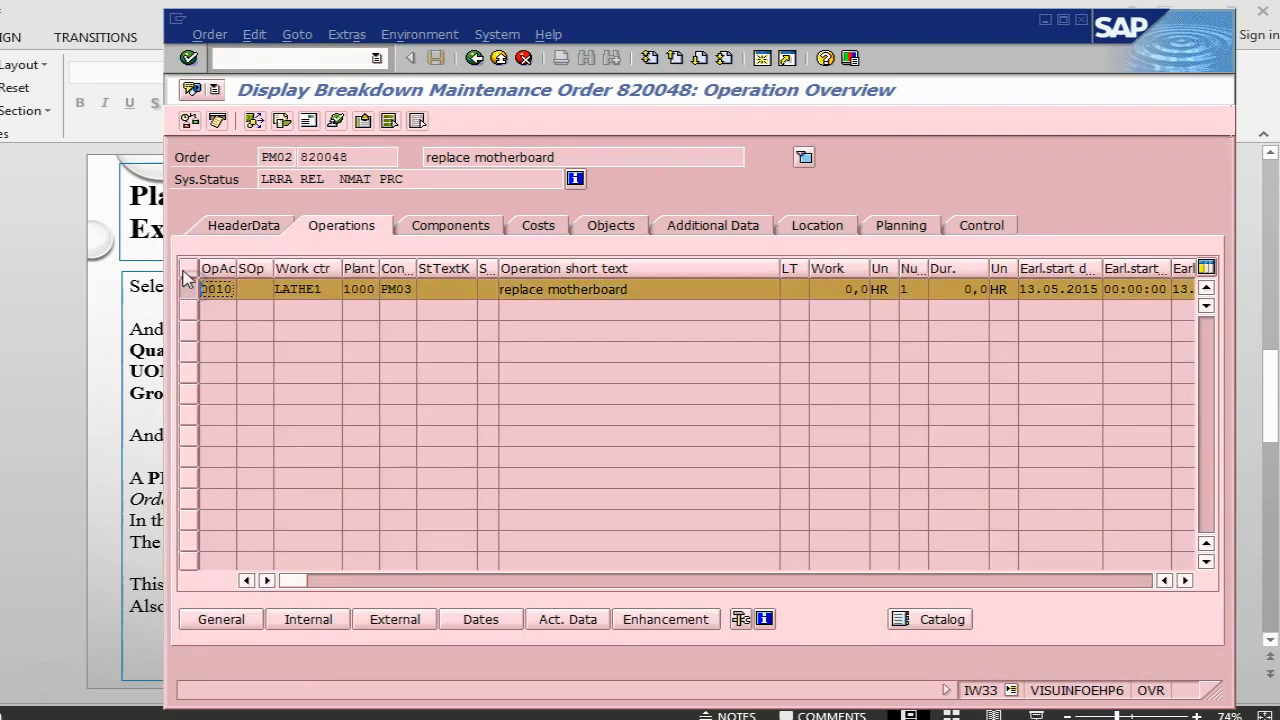
pyautogui.click(578, 620)
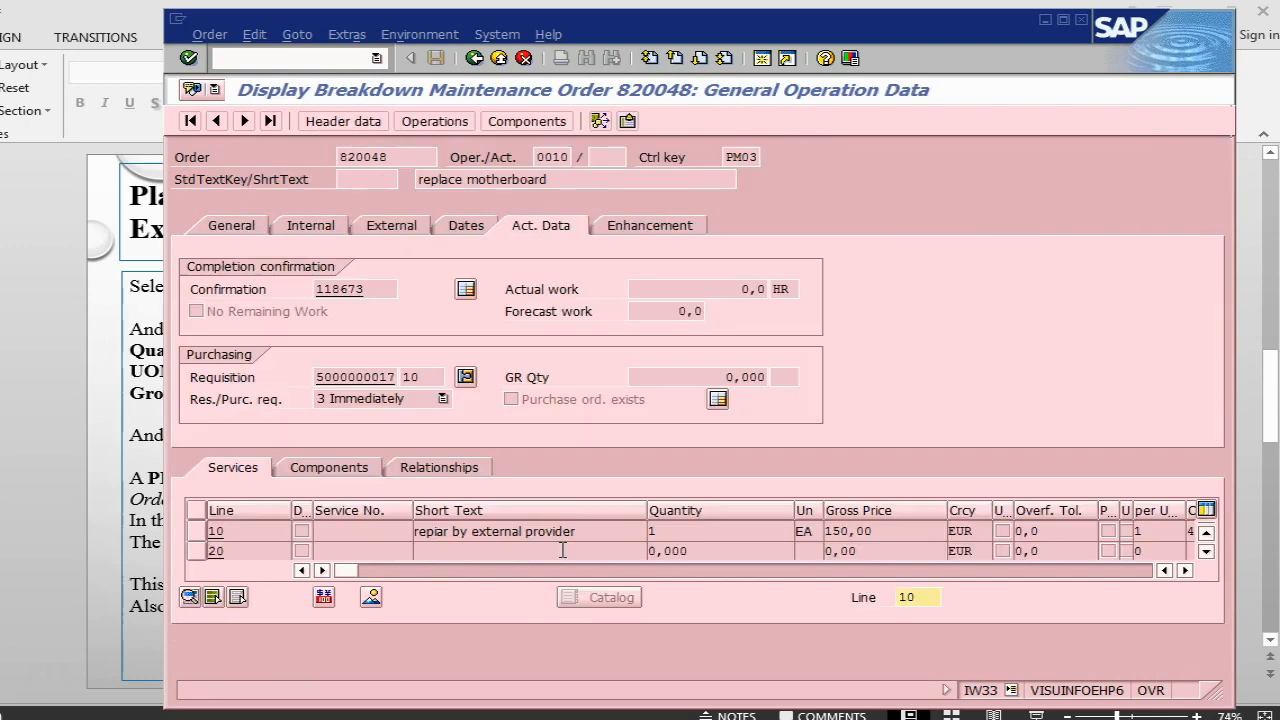
pyautogui.hotkey('alt', 'Tab')
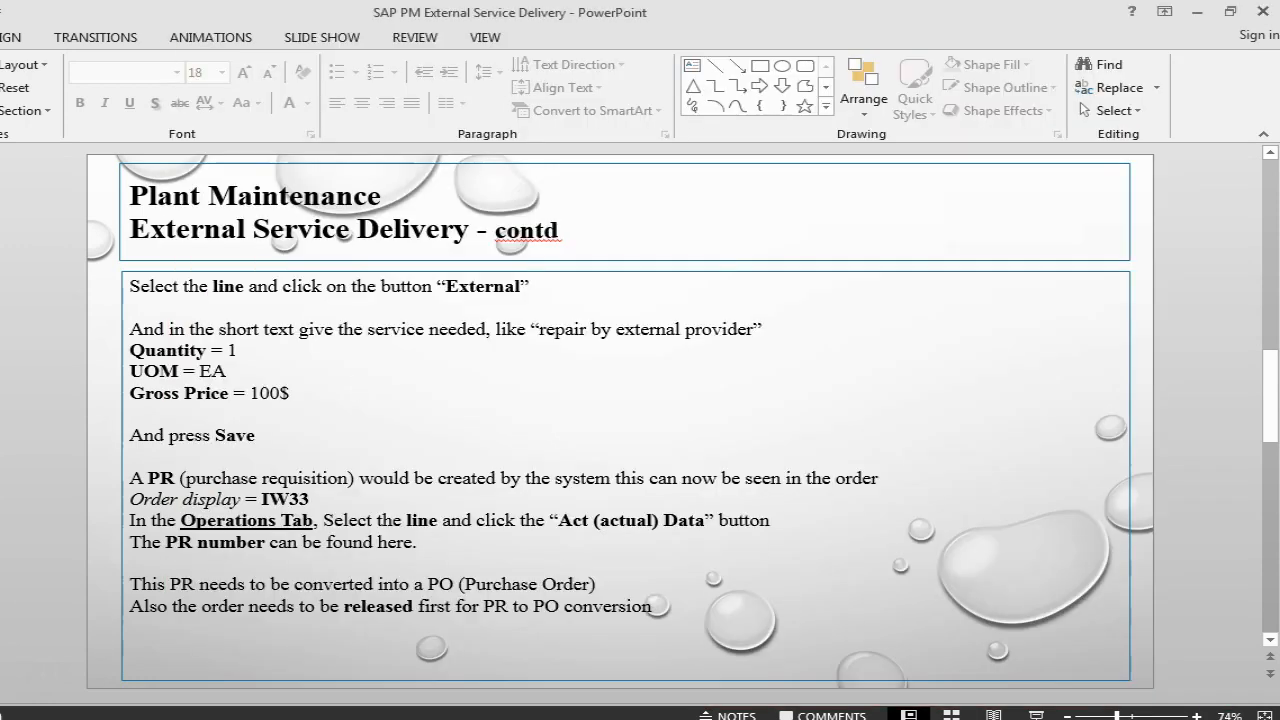
pyautogui.press('pagedown')
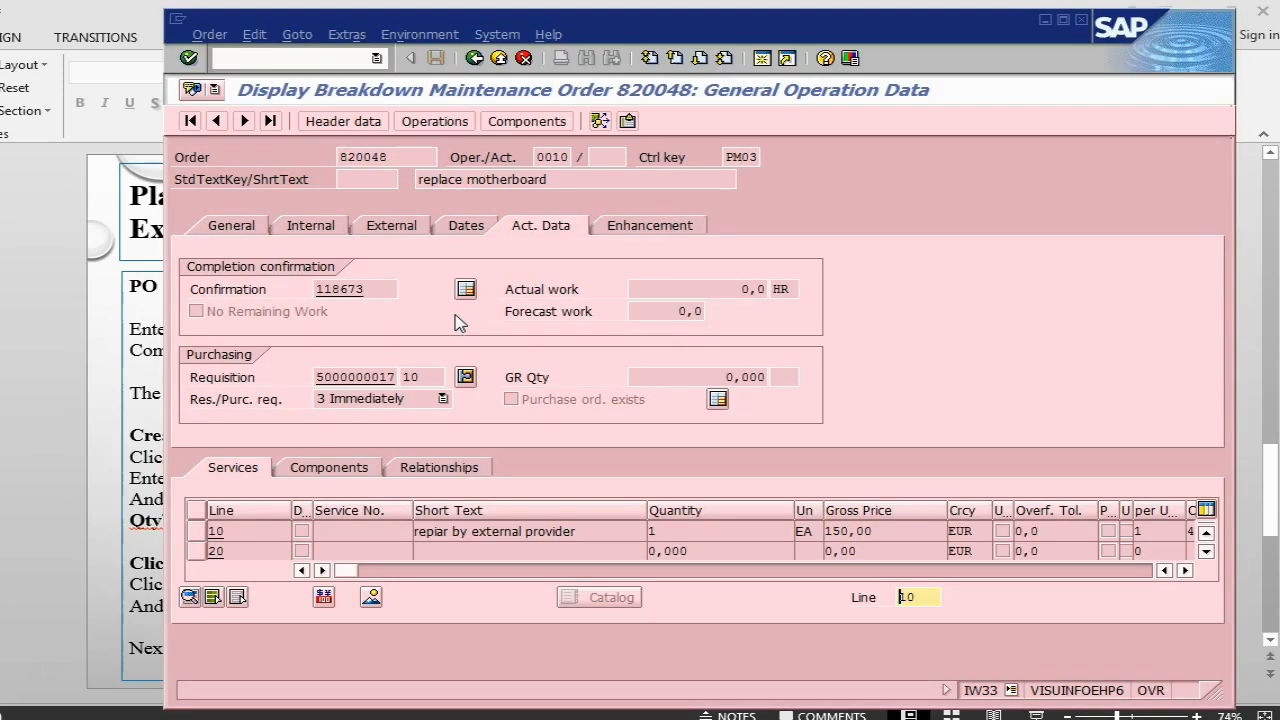
pyautogui.hotkey('alt', 'Tab')
# Open a second SAP session and start purchase order creation with transaction ME21N
pyautogui.click(765, 62)
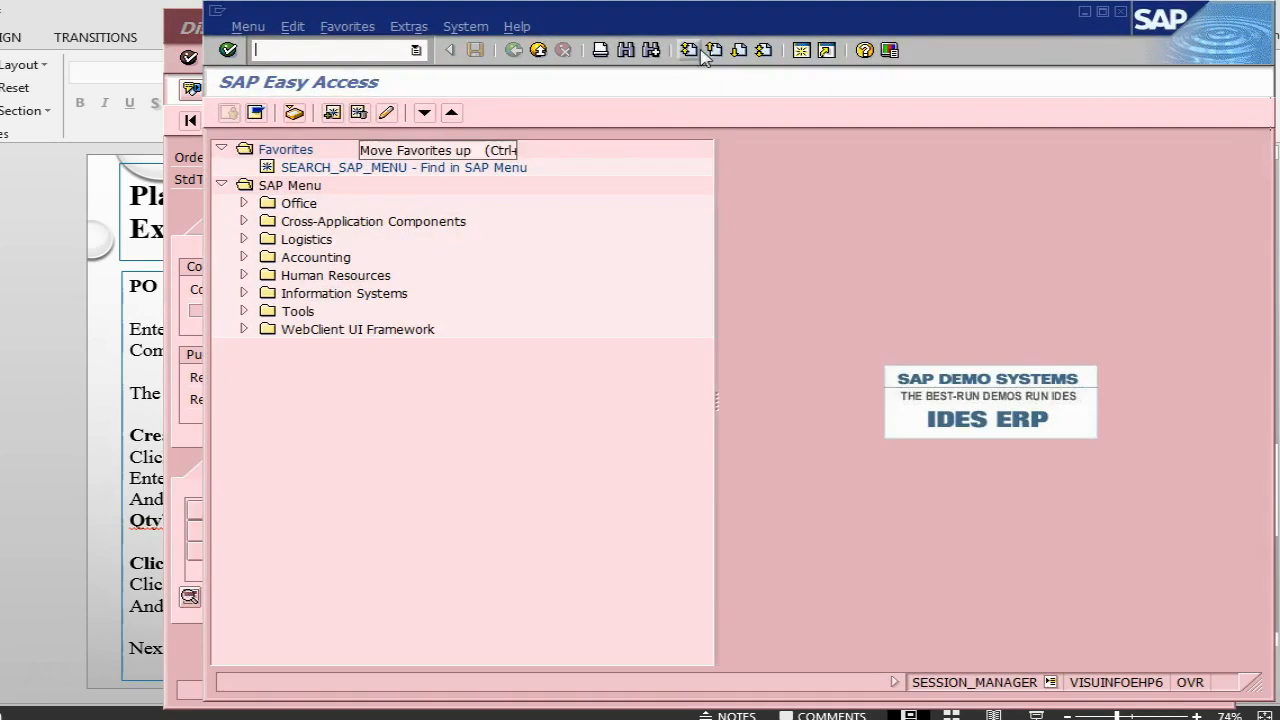
pyautogui.moveTo(726, 19); pyautogui.dragTo(763, 27)
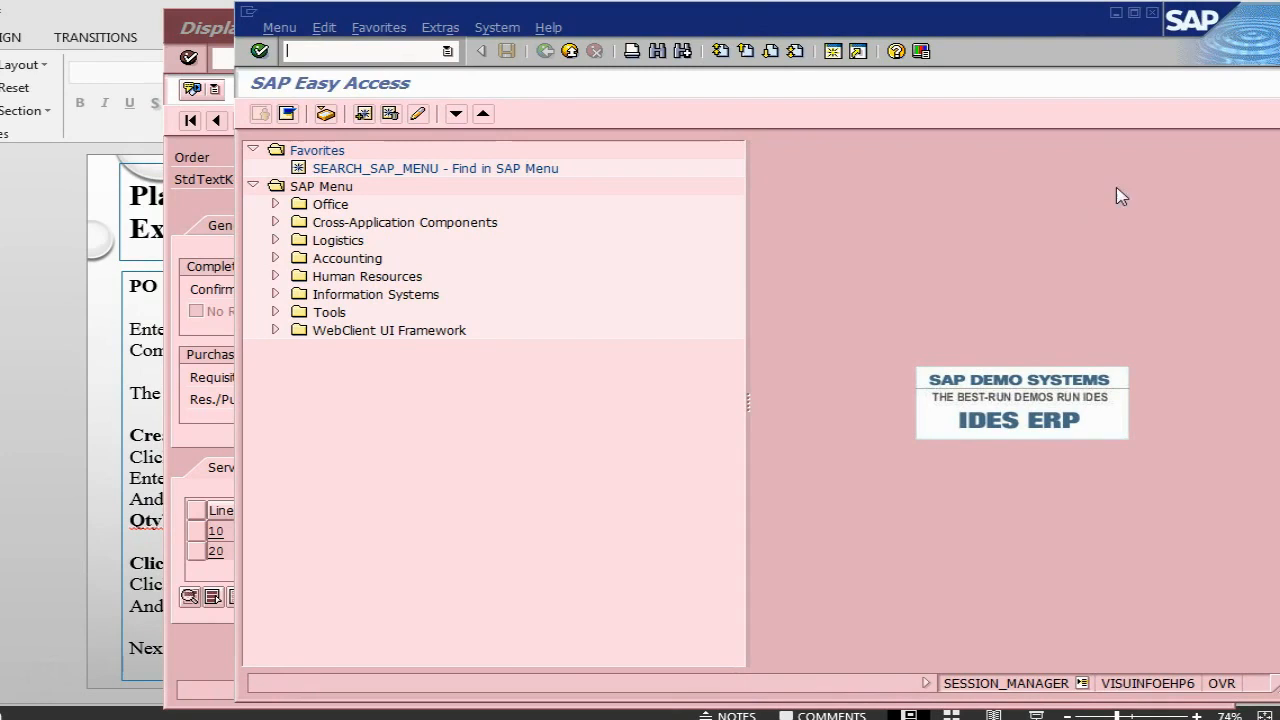
pyautogui.moveTo(1008, 24); pyautogui.dragTo(950, 28)
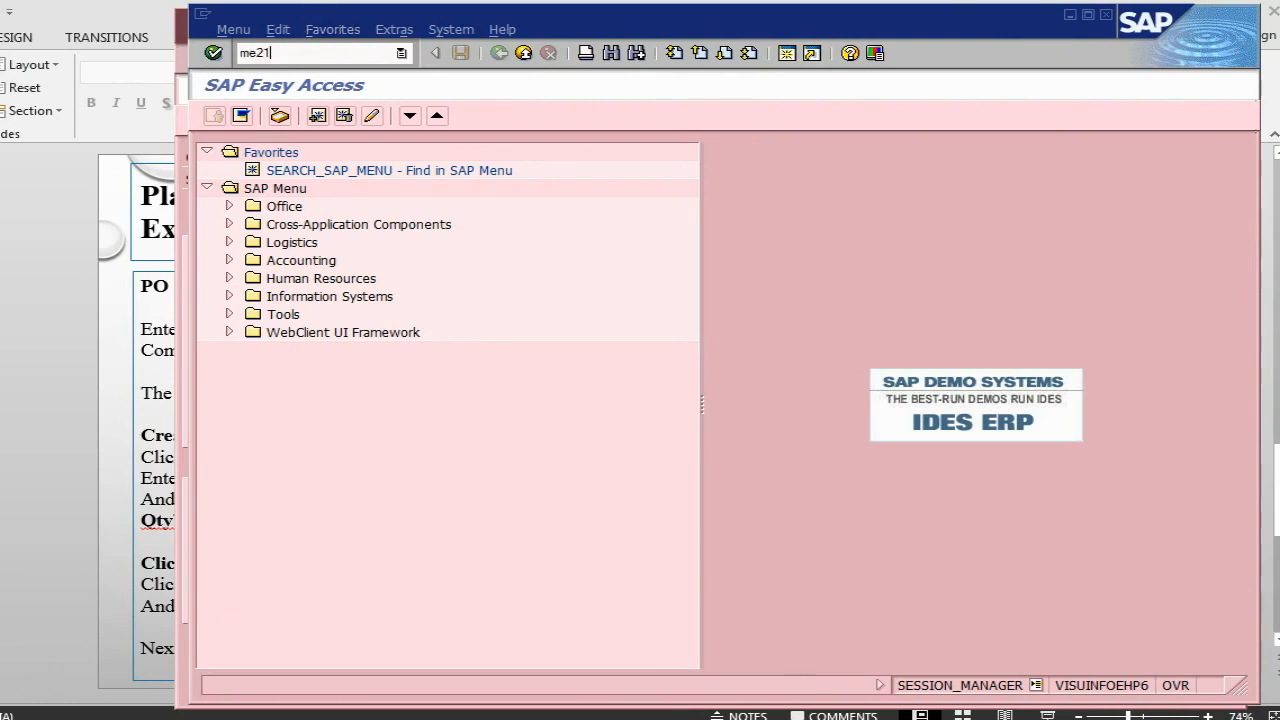
pyautogui.press('Return')
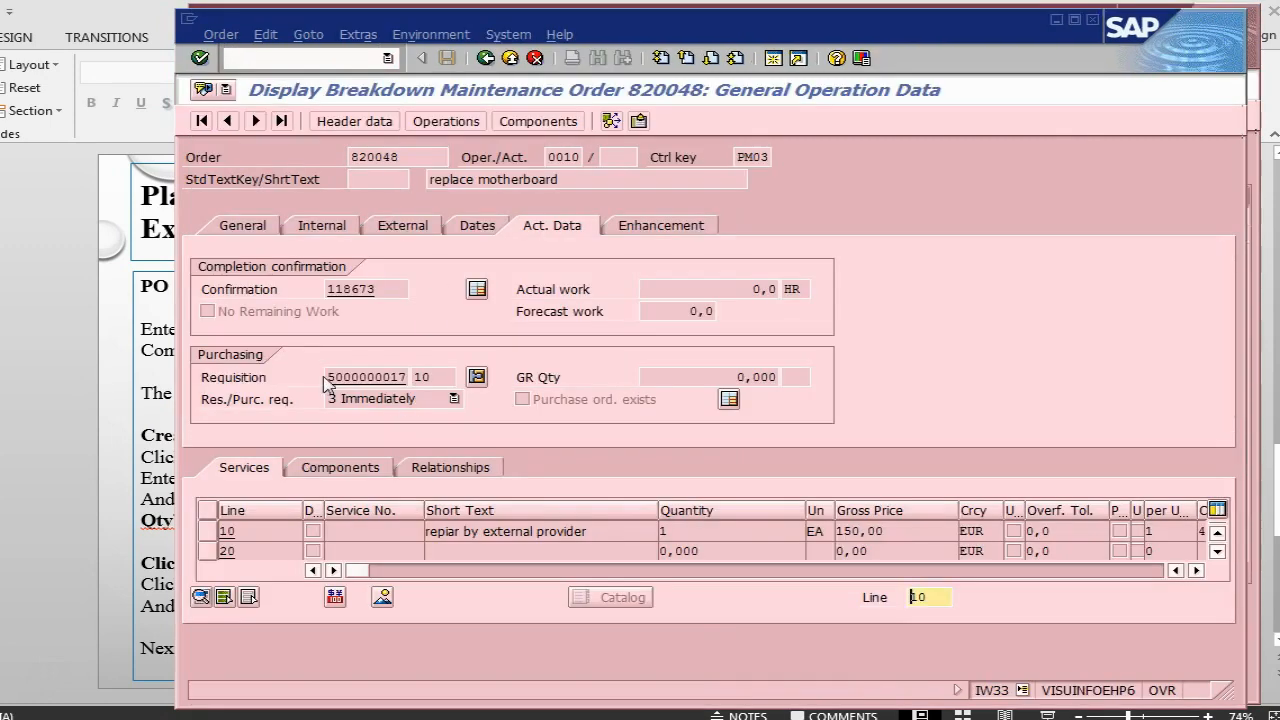
# Copy the purchase requisition number from the maintenance order's purchasing data and return to the new purchase order
pyautogui.moveTo(326, 377); pyautogui.dragTo(412, 375)
pyautogui.hotkey('ctrl', 'c')
pyautogui.moveTo(901, 28); pyautogui.dragTo(753, 33)
pyautogui.click(1155, 119)
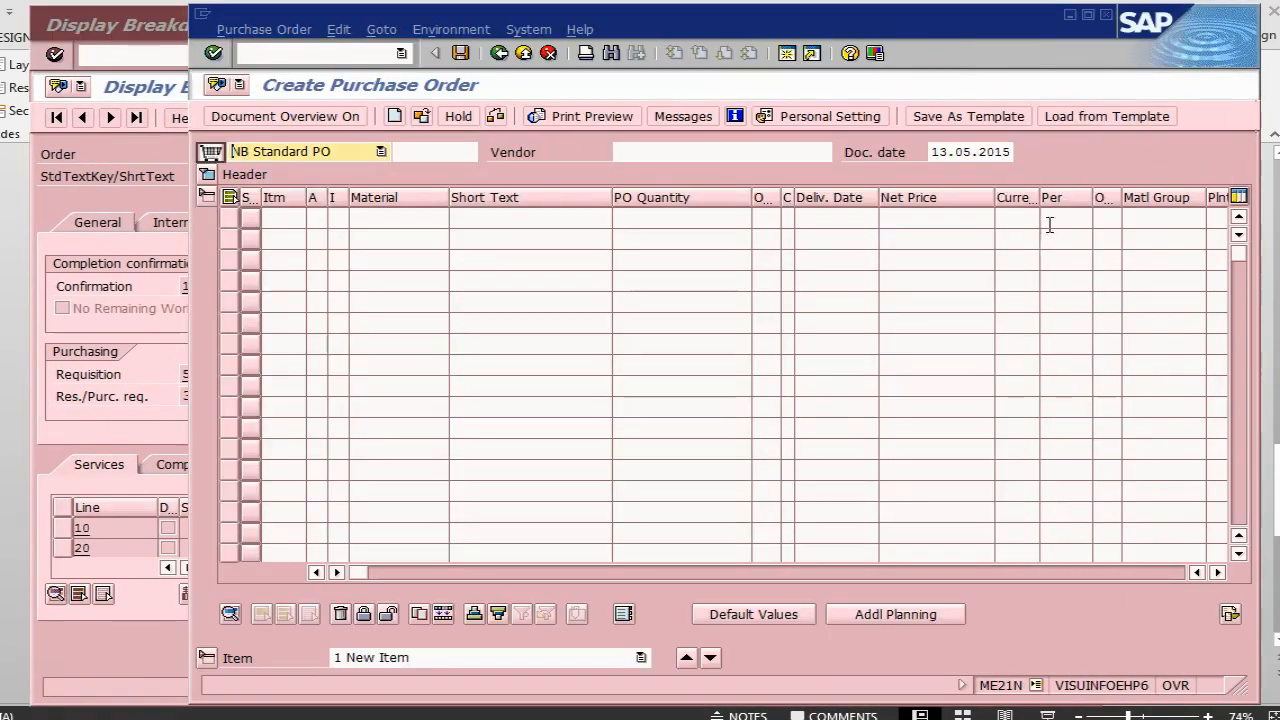
# Enter the copied requisition number as the purchase requisition reference of the first purchase order item
pyautogui.click(1217, 572)
pyautogui.click(1217, 572)
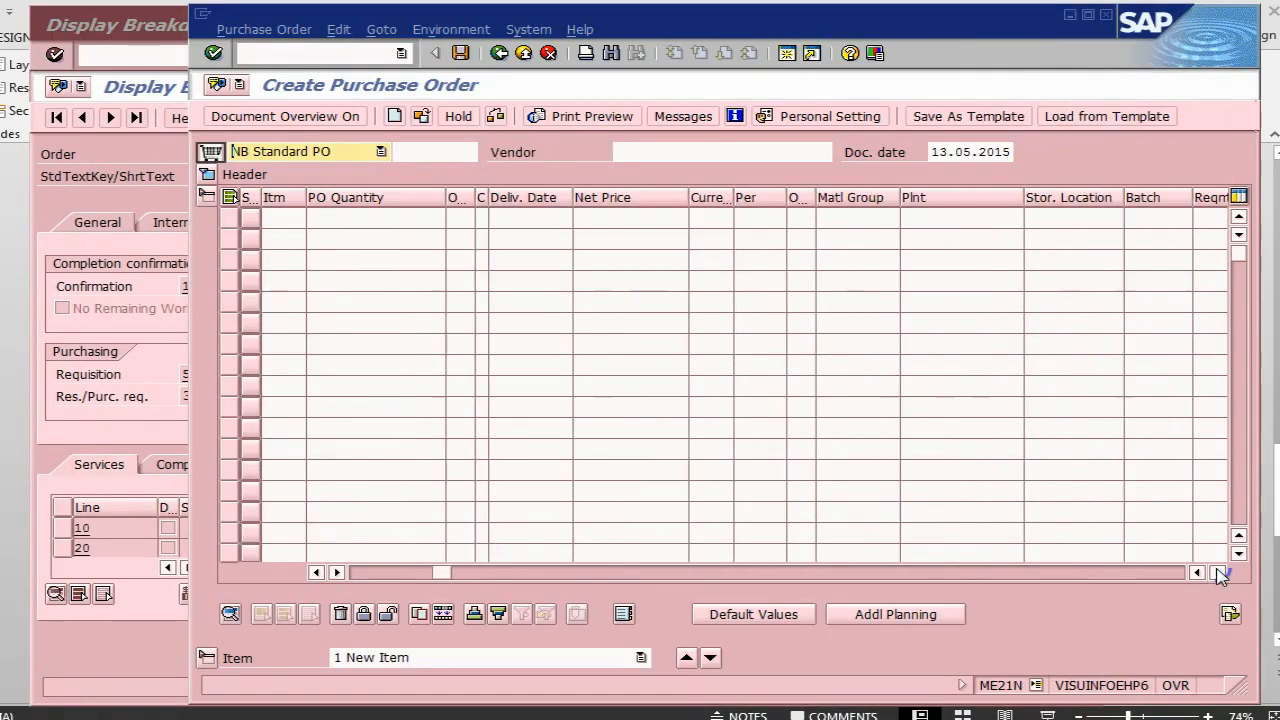
pyautogui.click(1217, 572)
pyautogui.click(1220, 573)
pyautogui.click(1220, 573)
pyautogui.click(1220, 573)
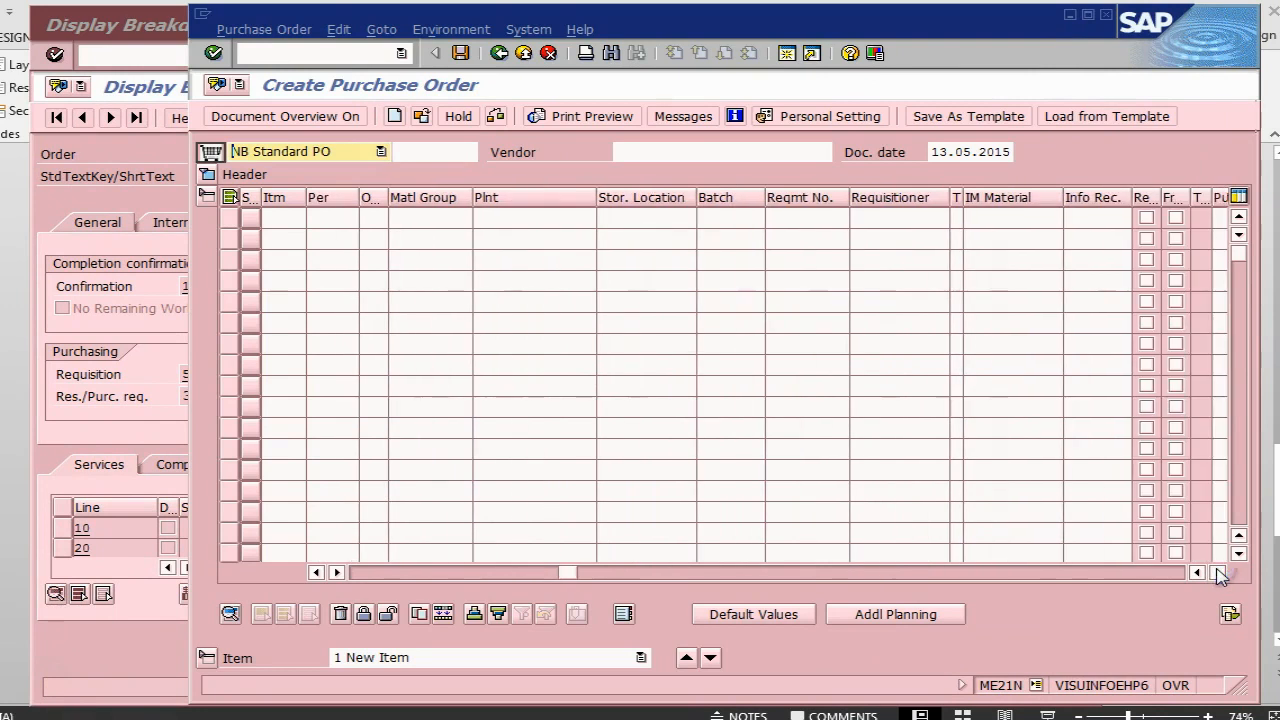
pyautogui.click(1220, 573)
pyautogui.click(1220, 573)
pyautogui.click(1220, 573)
pyautogui.click(958, 219)
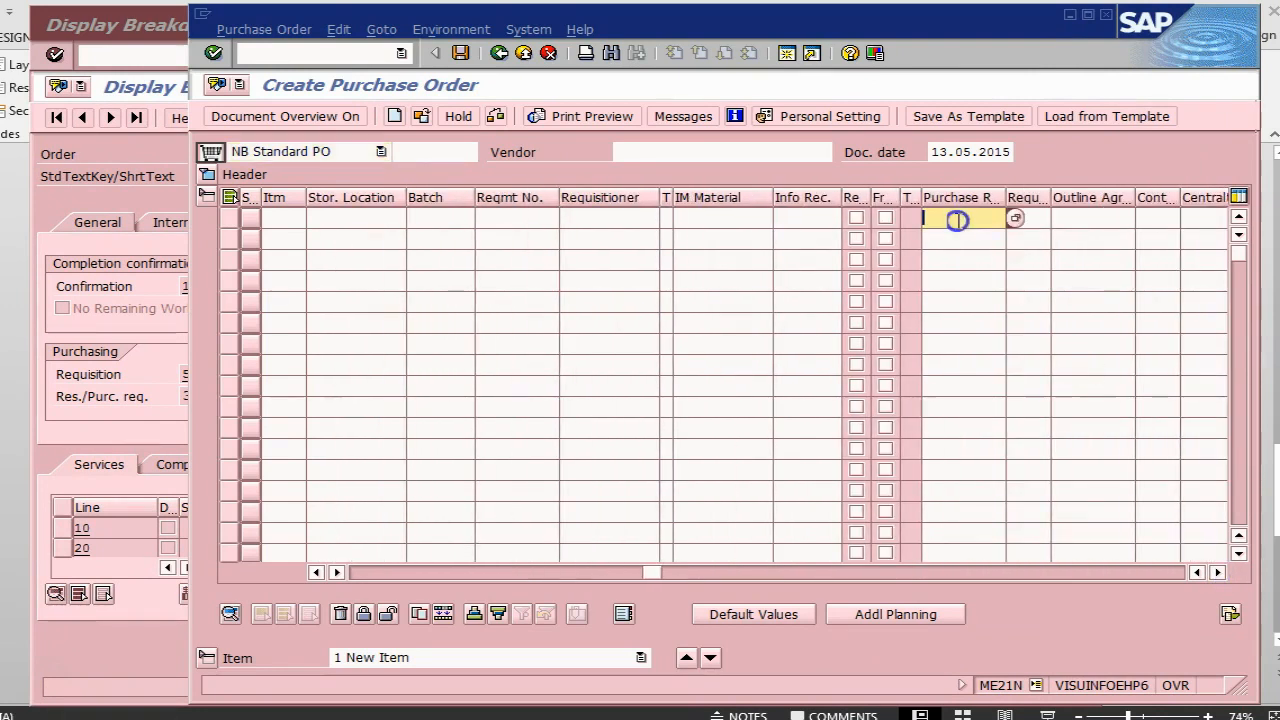
pyautogui.hotkey('ctrl', 'v')
pyautogui.press('Return')
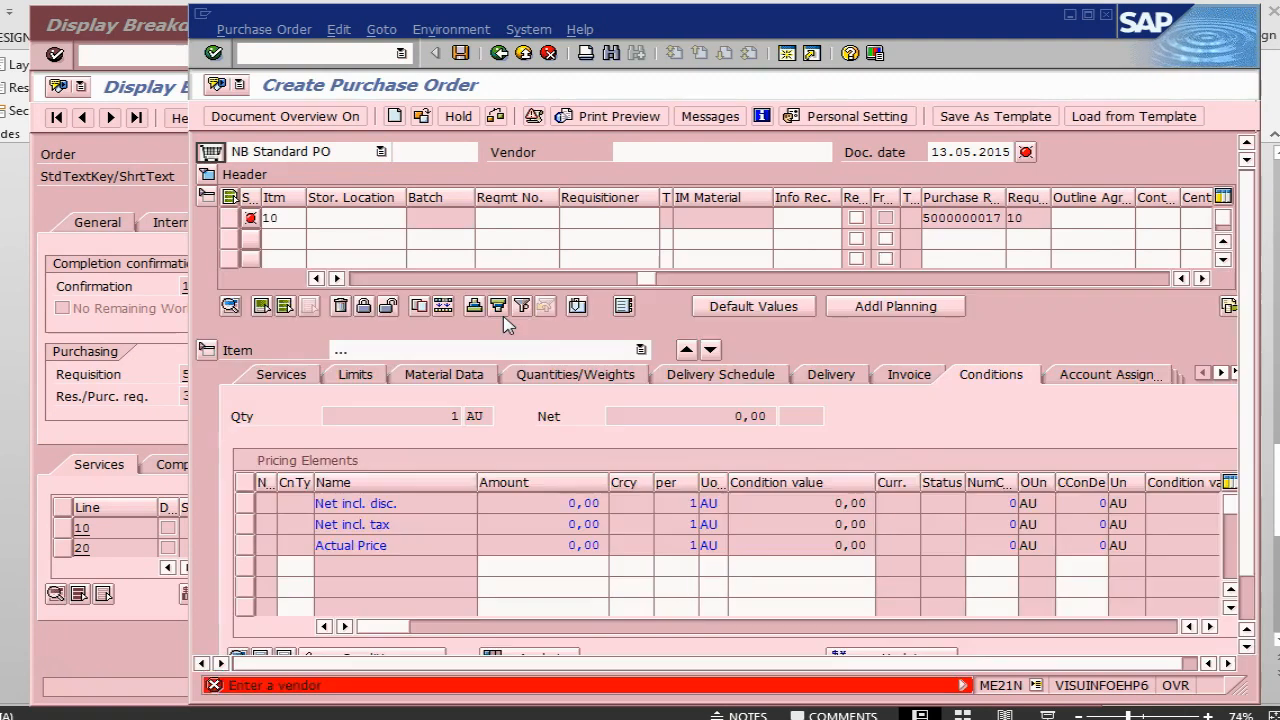
# Assign vendor 2500 Ancol Corp. to the purchase order and acknowledge the system messages
pyautogui.click(640, 151)
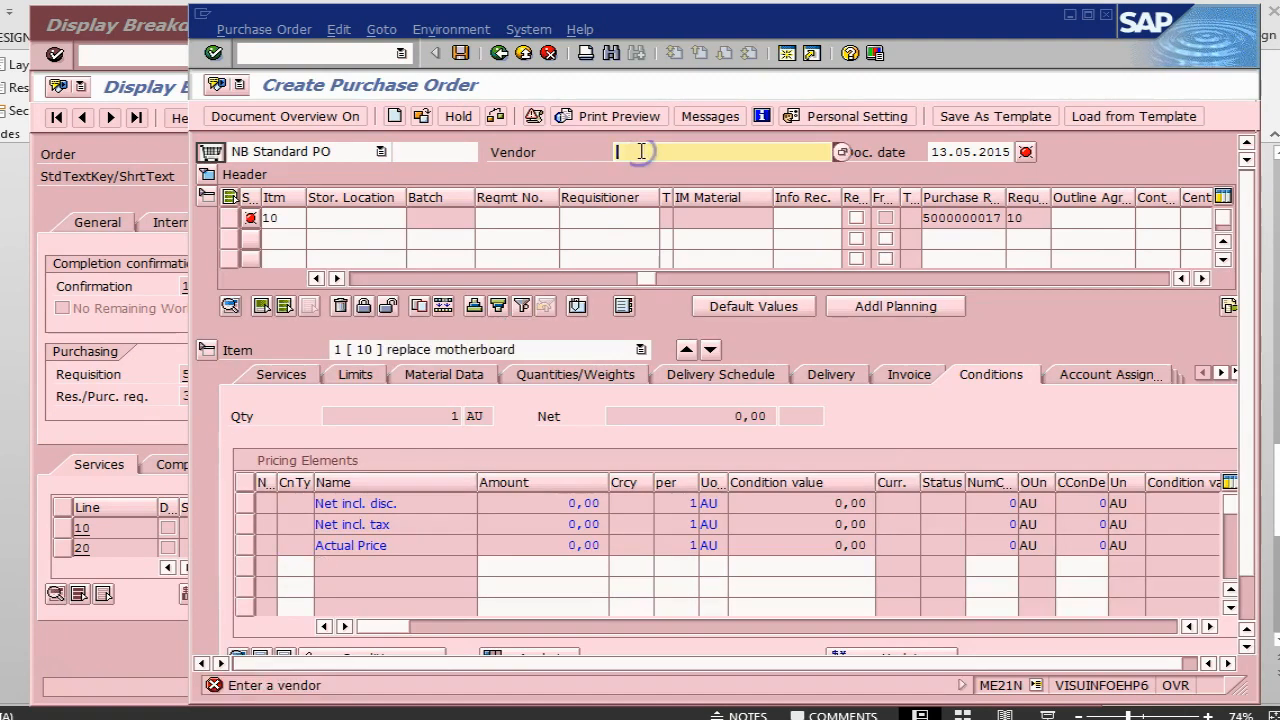
pyautogui.click(640, 151)
pyautogui.click(641, 166)
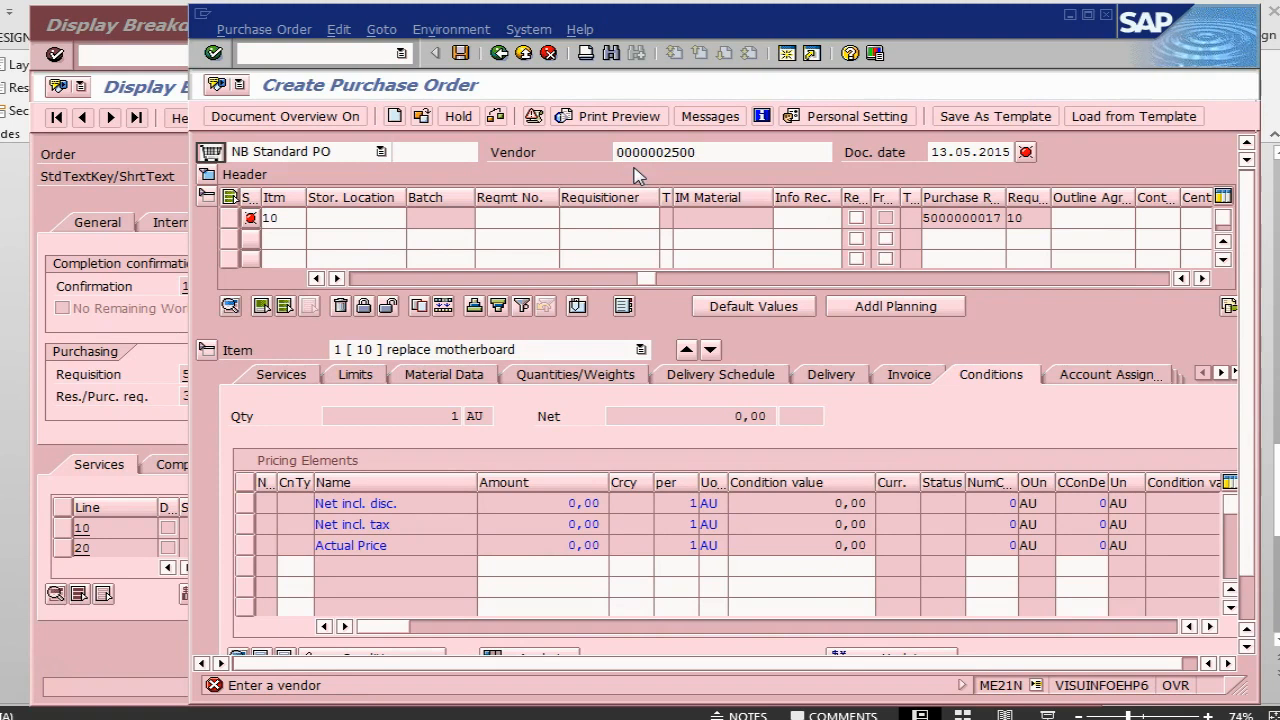
pyautogui.press('Return')
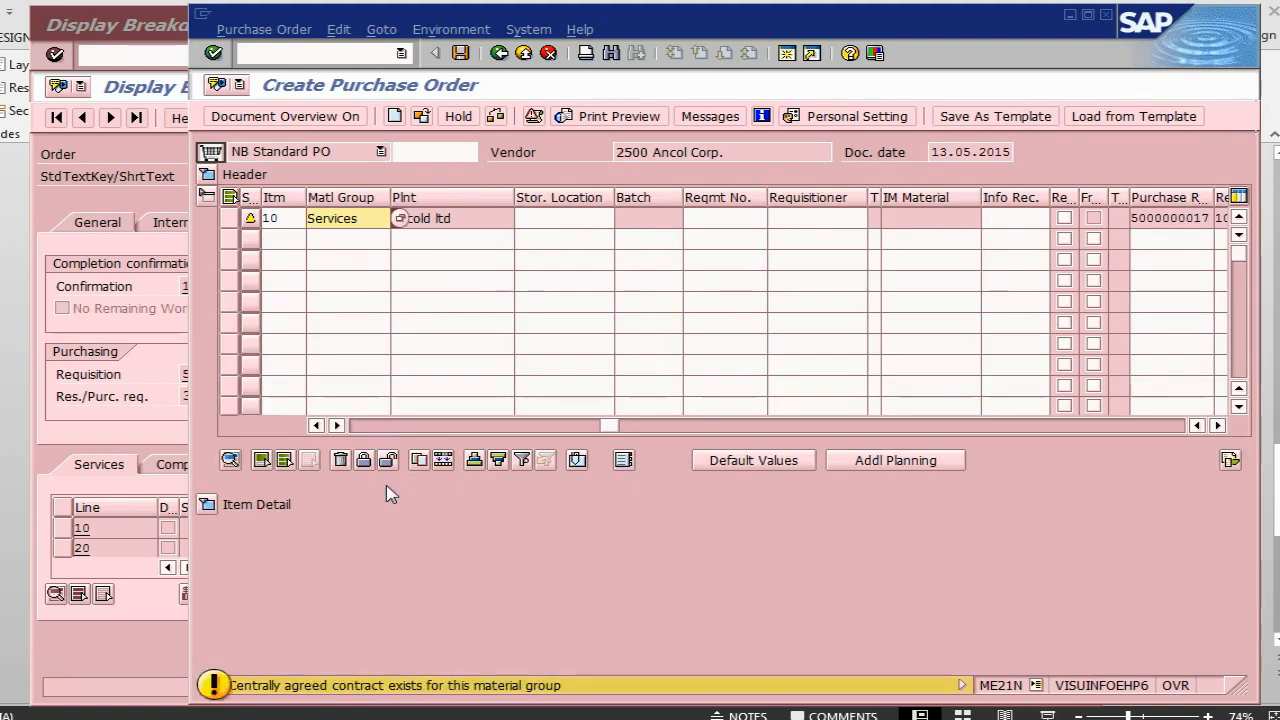
pyautogui.press('Return')
pyautogui.press('Return')
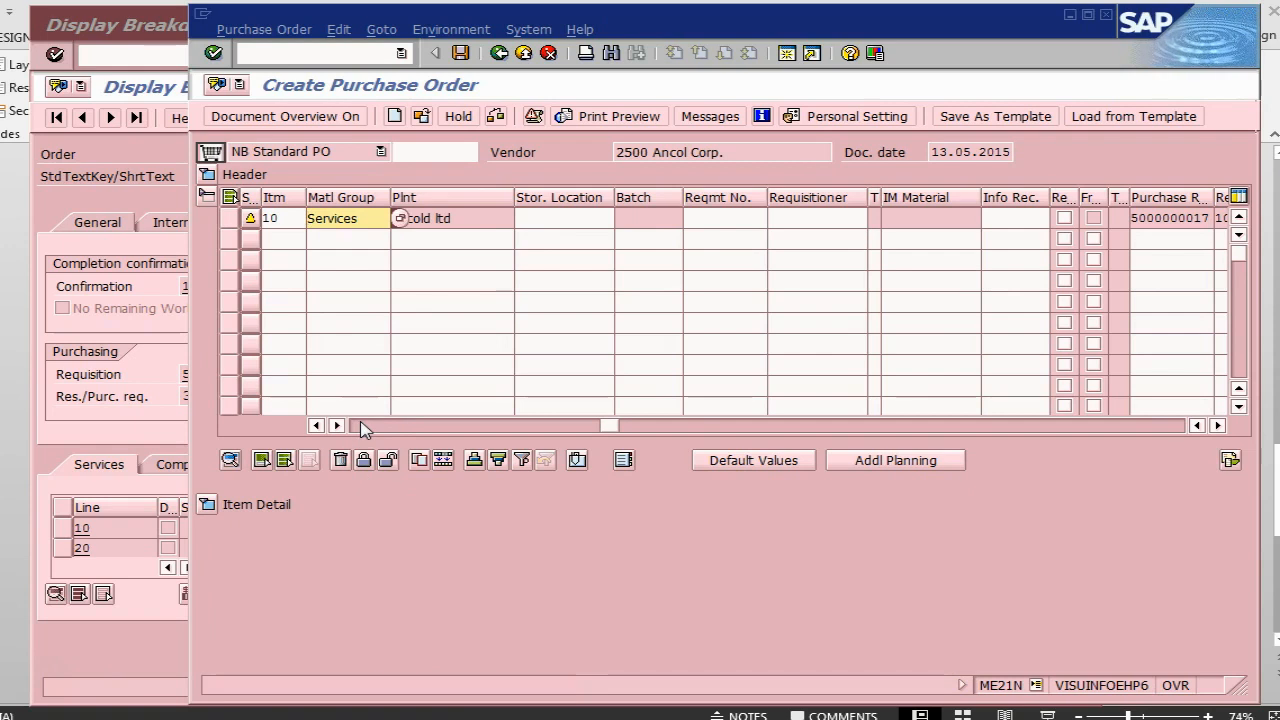
# Look up the item's account assignment category F (Order) and item category D (Service) among their possible values
pyautogui.click(362, 426)
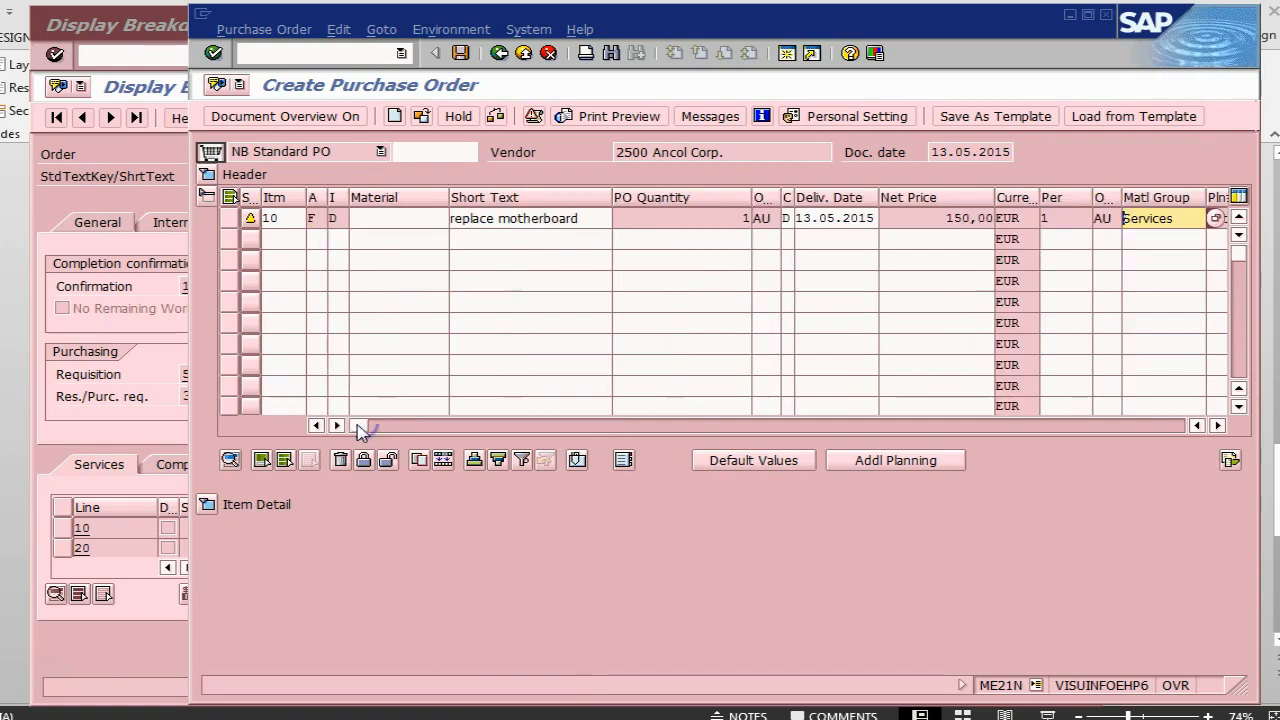
pyautogui.click(318, 222)
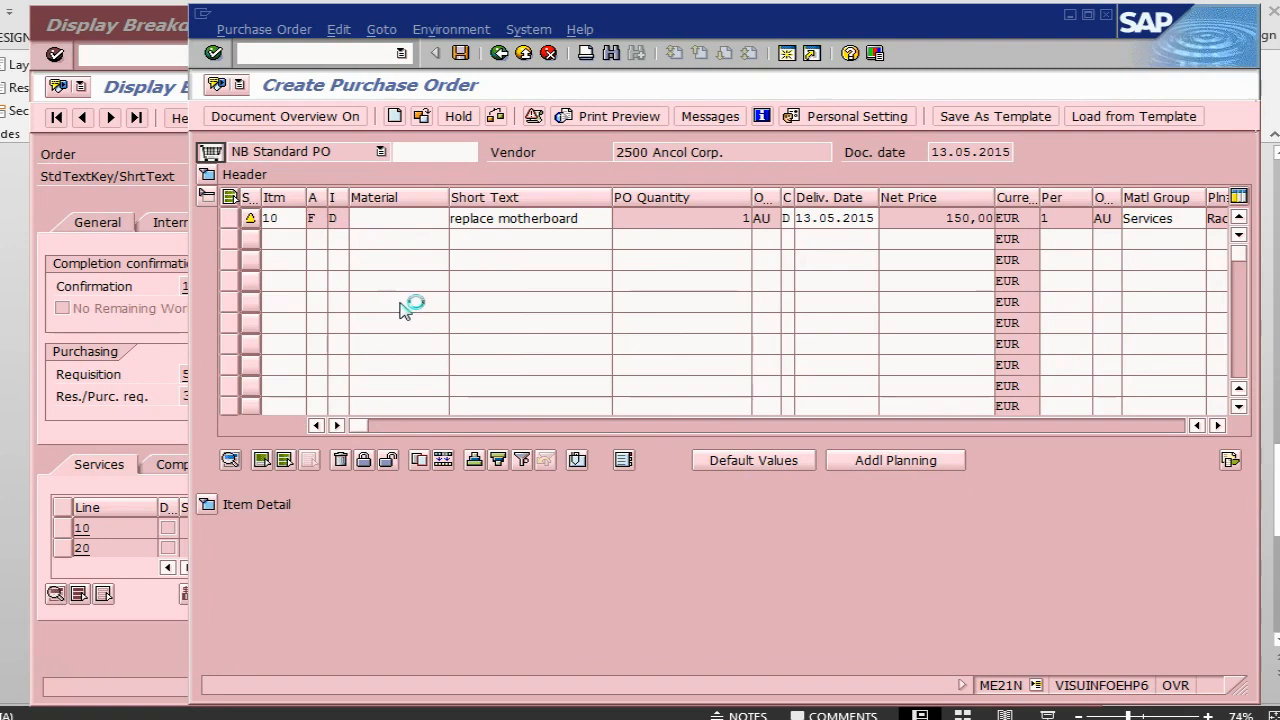
pyautogui.press('F4')
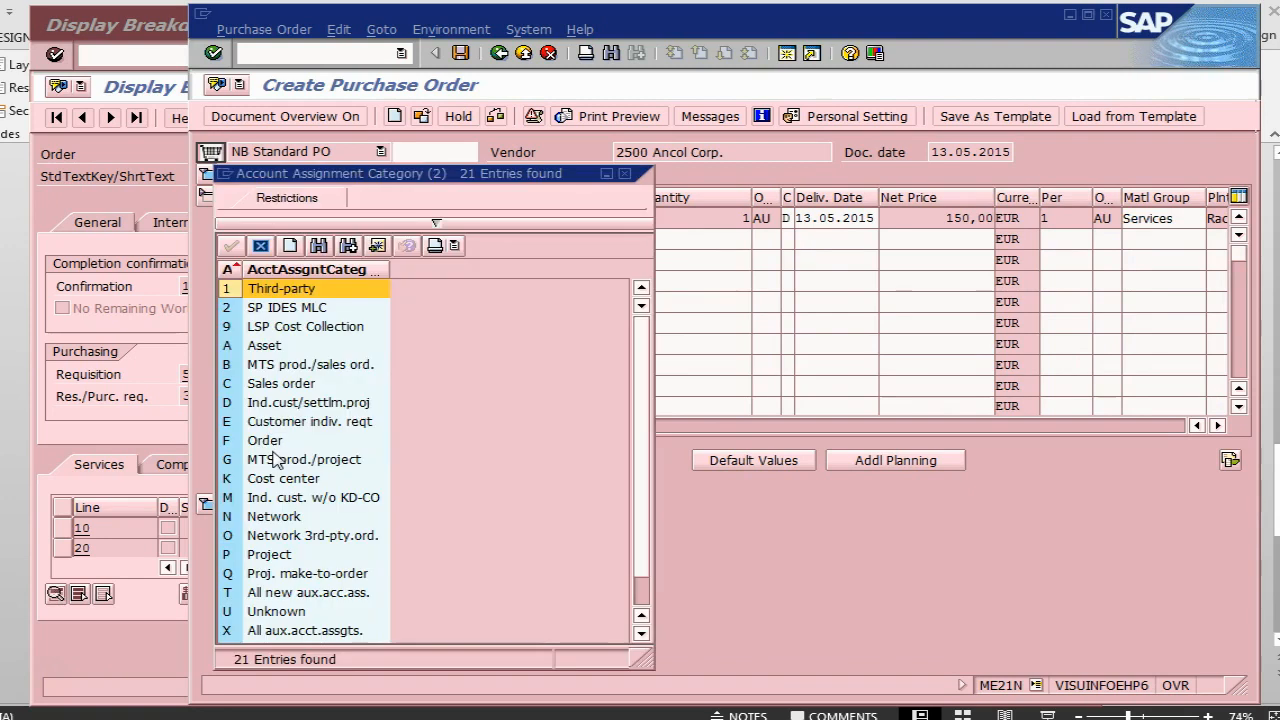
pyautogui.click(275, 443)
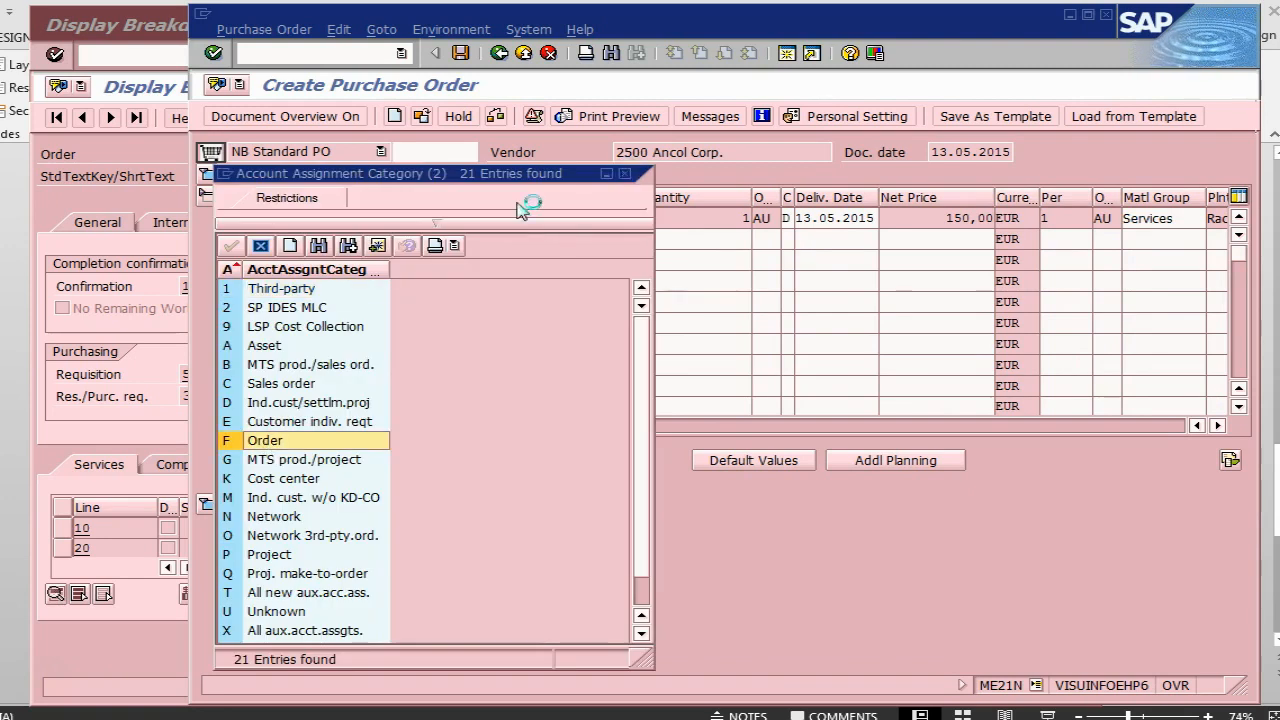
pyautogui.click(398, 222)
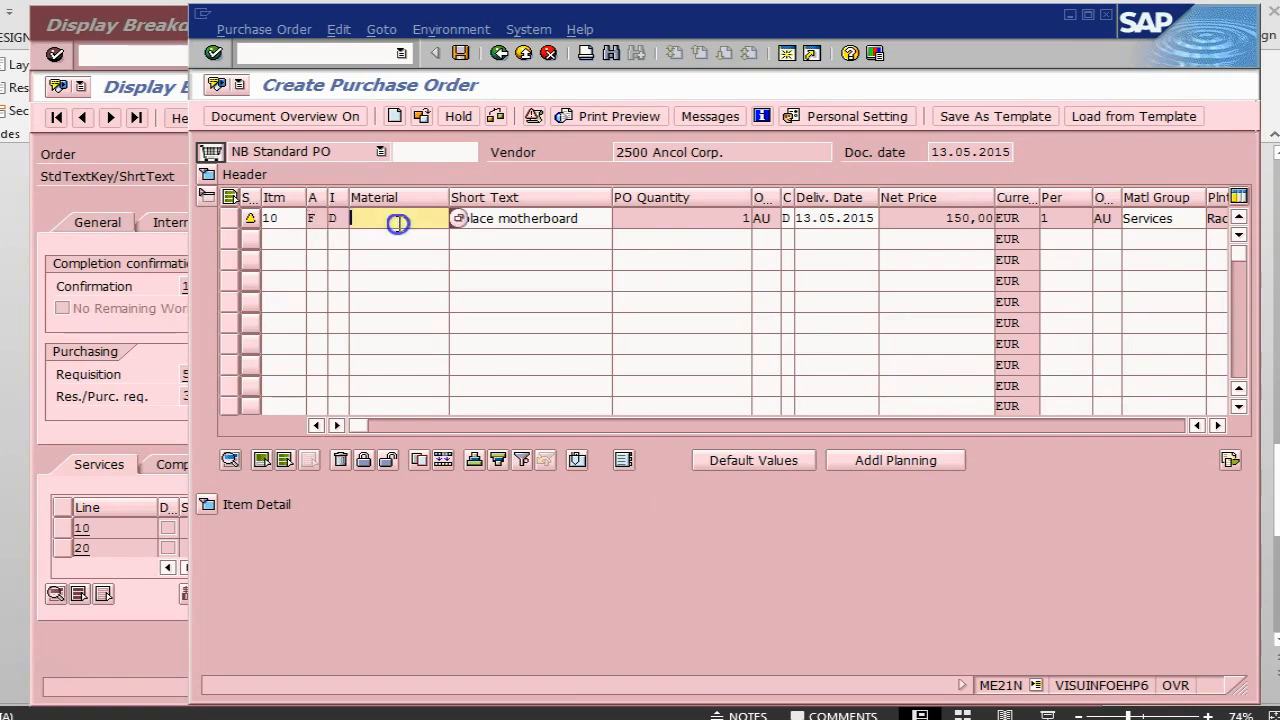
pyautogui.click(338, 217)
pyautogui.click(359, 219)
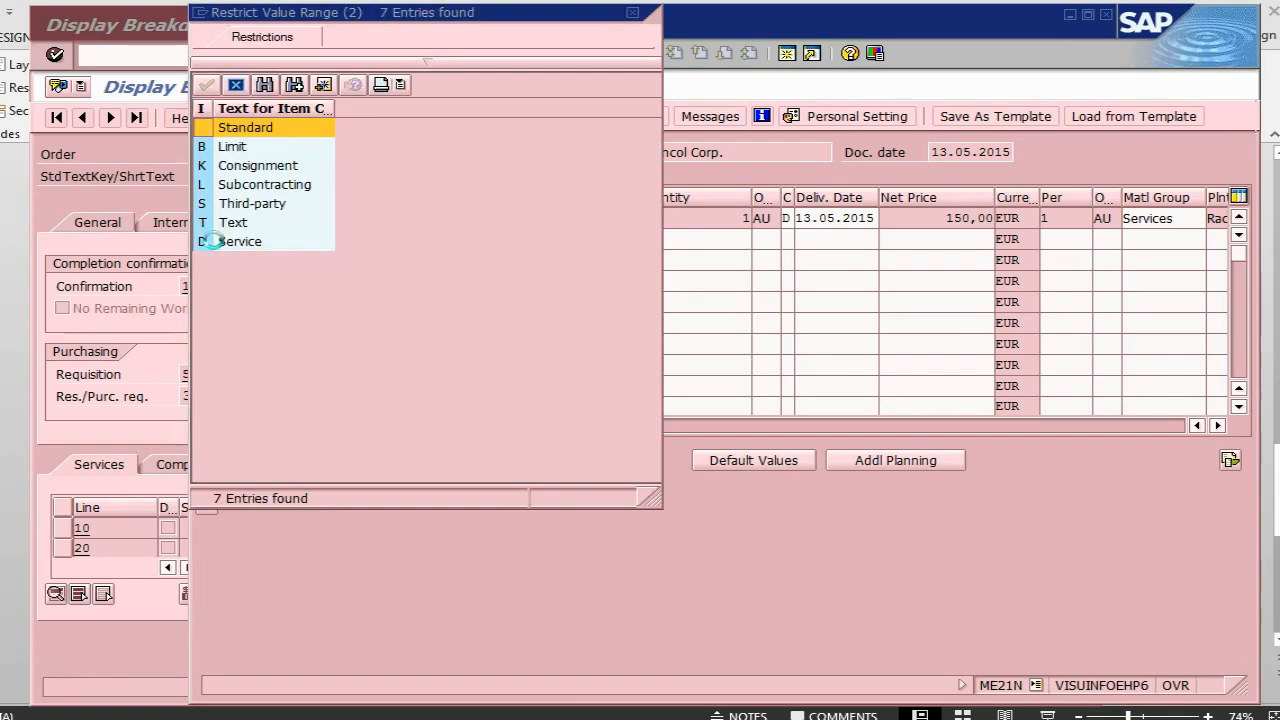
pyautogui.click(229, 244)
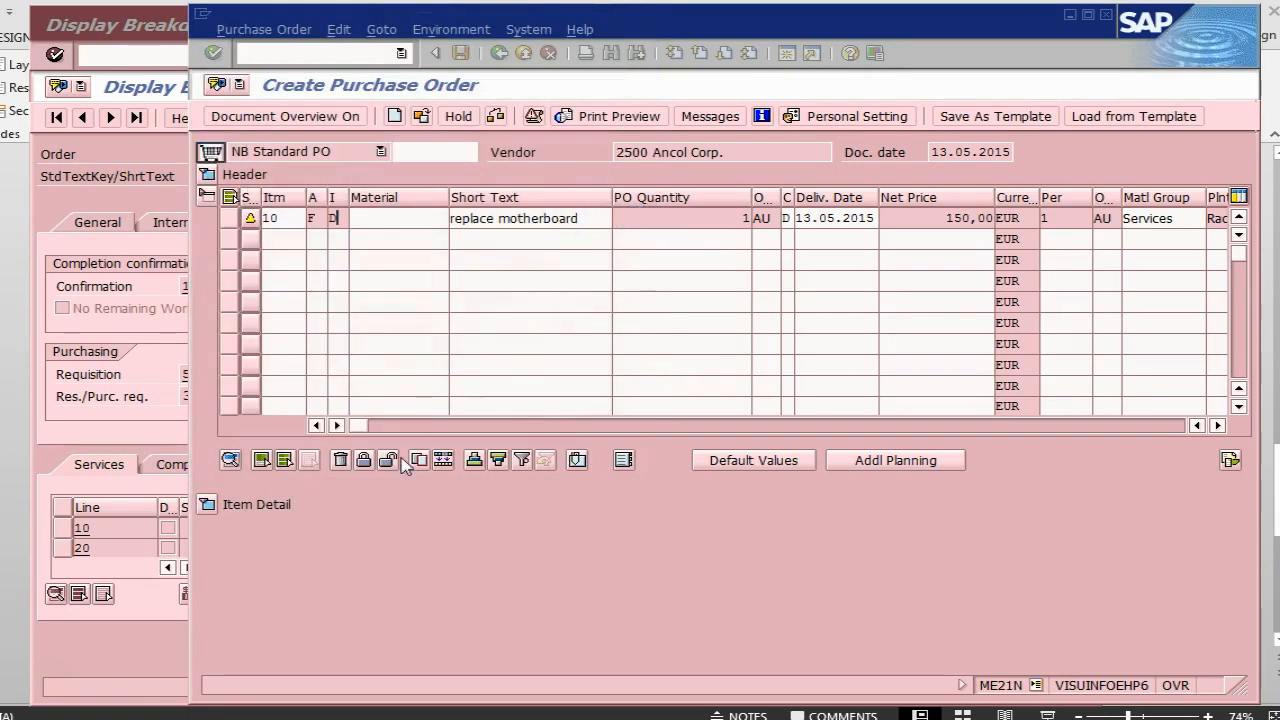
# Expand the item's details to review its service lines and check the purchase order instructions in PowerPoint
pyautogui.click(207, 504)
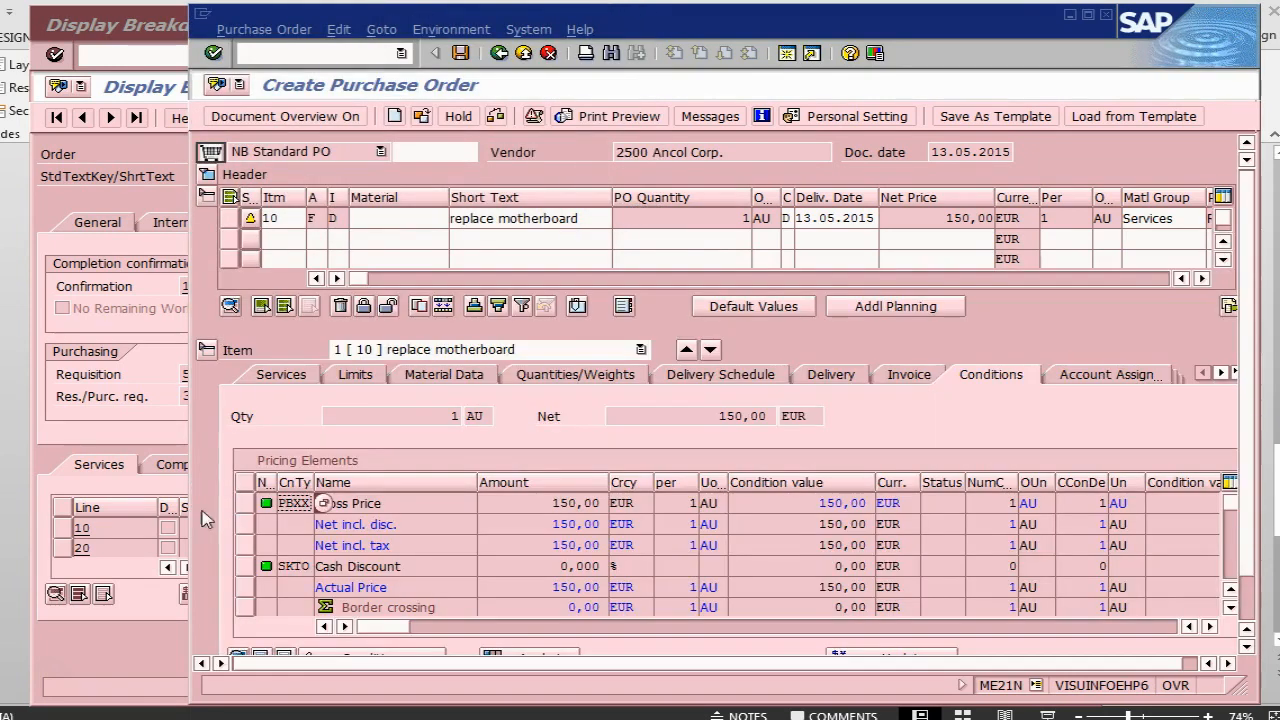
pyautogui.click(298, 375)
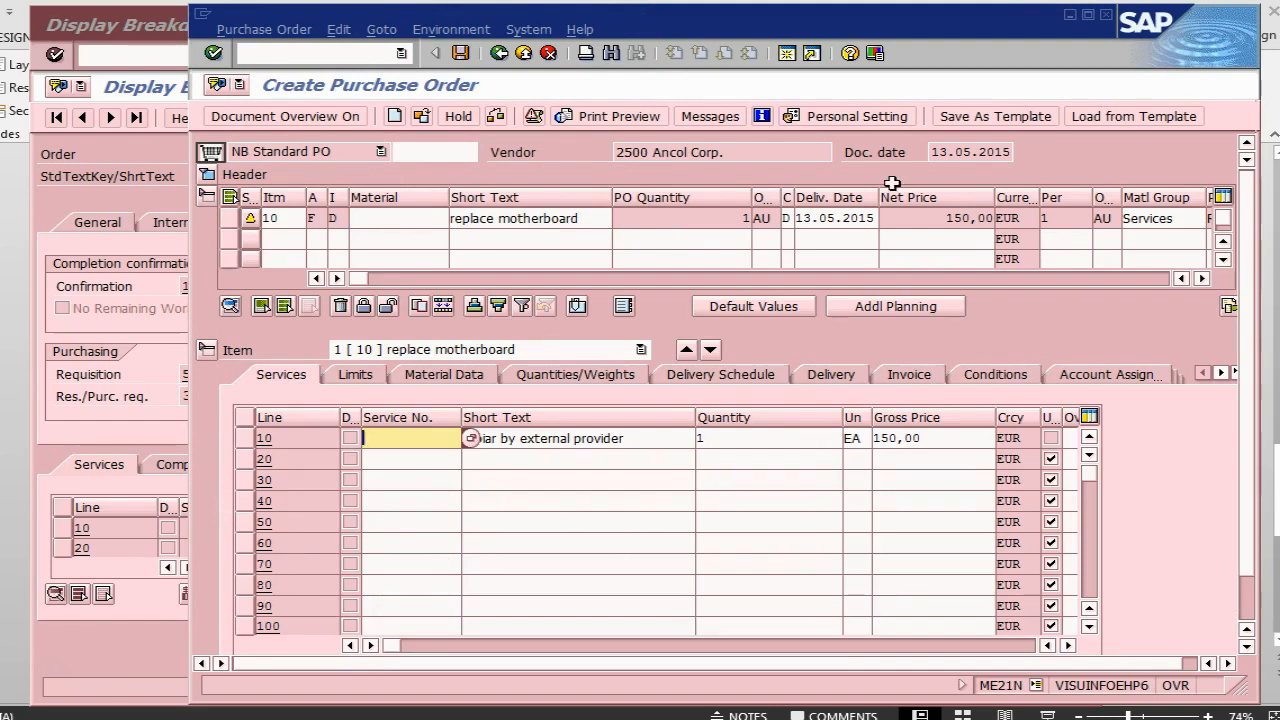
pyautogui.hotkey('alt', 'Tab')
pyautogui.hotkey('alt', 'Tab')
pyautogui.hotkey('alt', 'Tab')
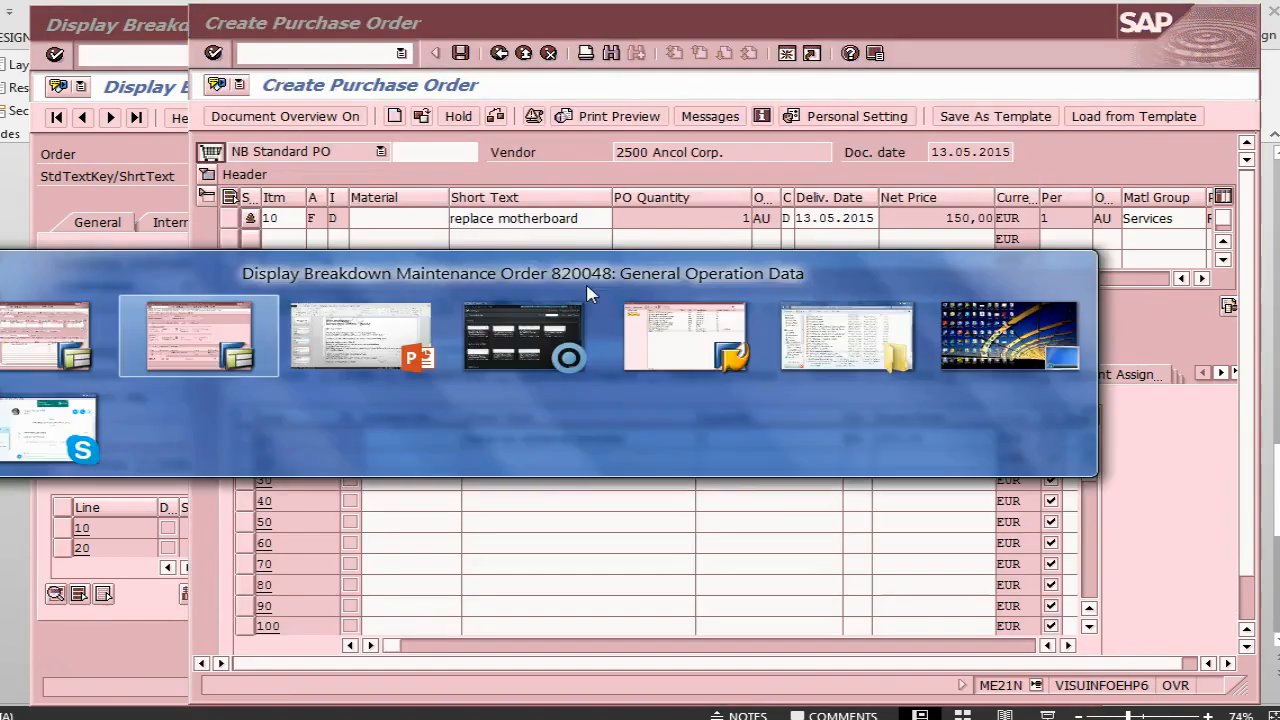
pyautogui.hotkey('alt', 'Tab')
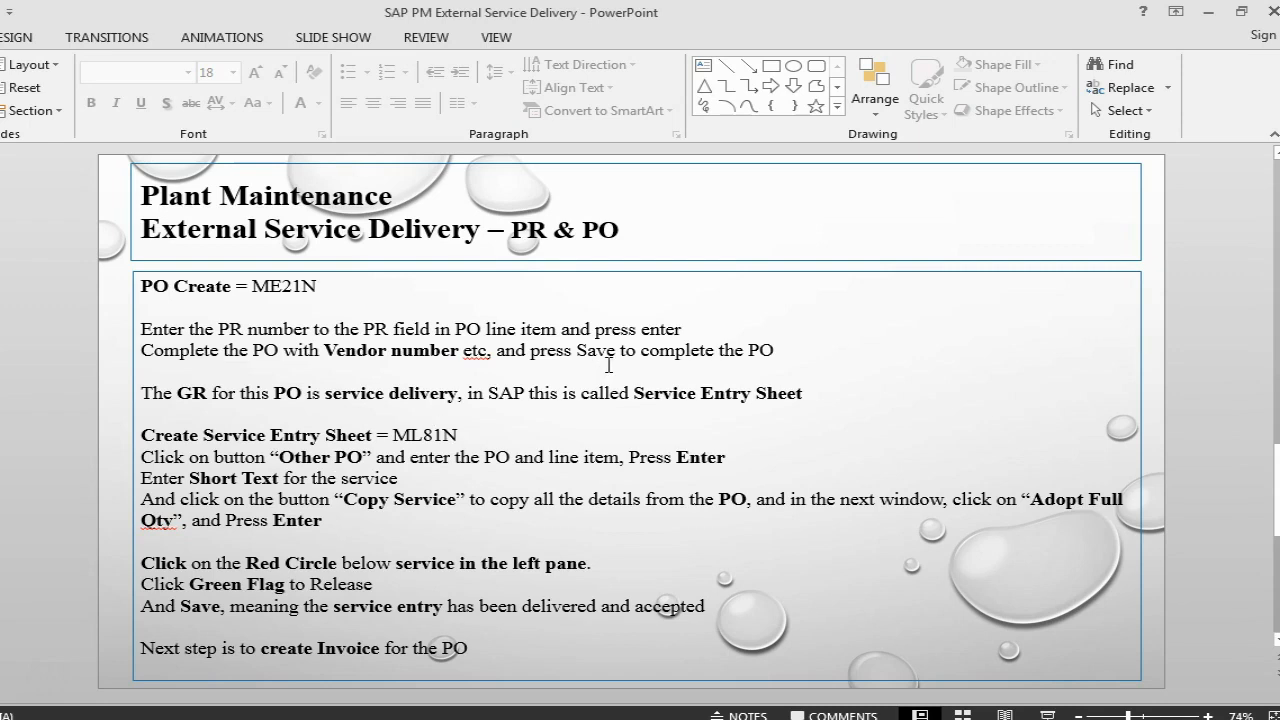
pyautogui.hotkey('alt', 'Tab')
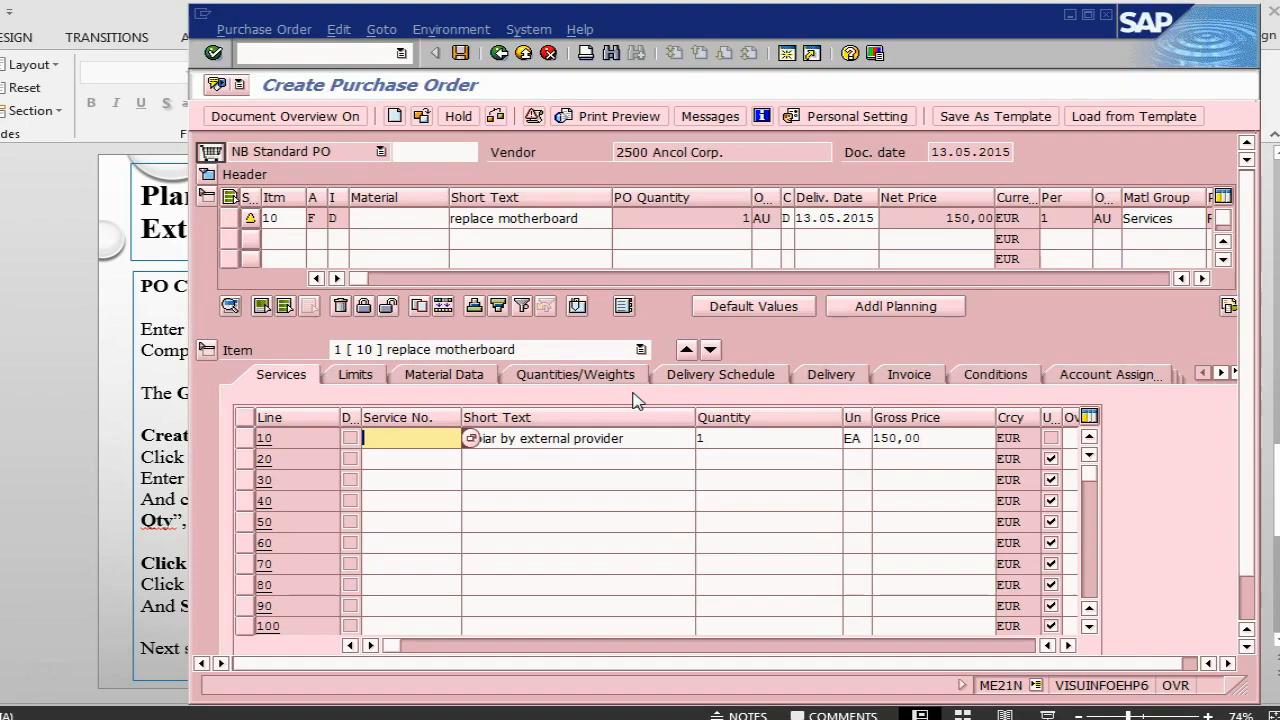
# Save the purchase order and consult the service entry sheet instructions in PowerPoint
pyautogui.click(460, 52)
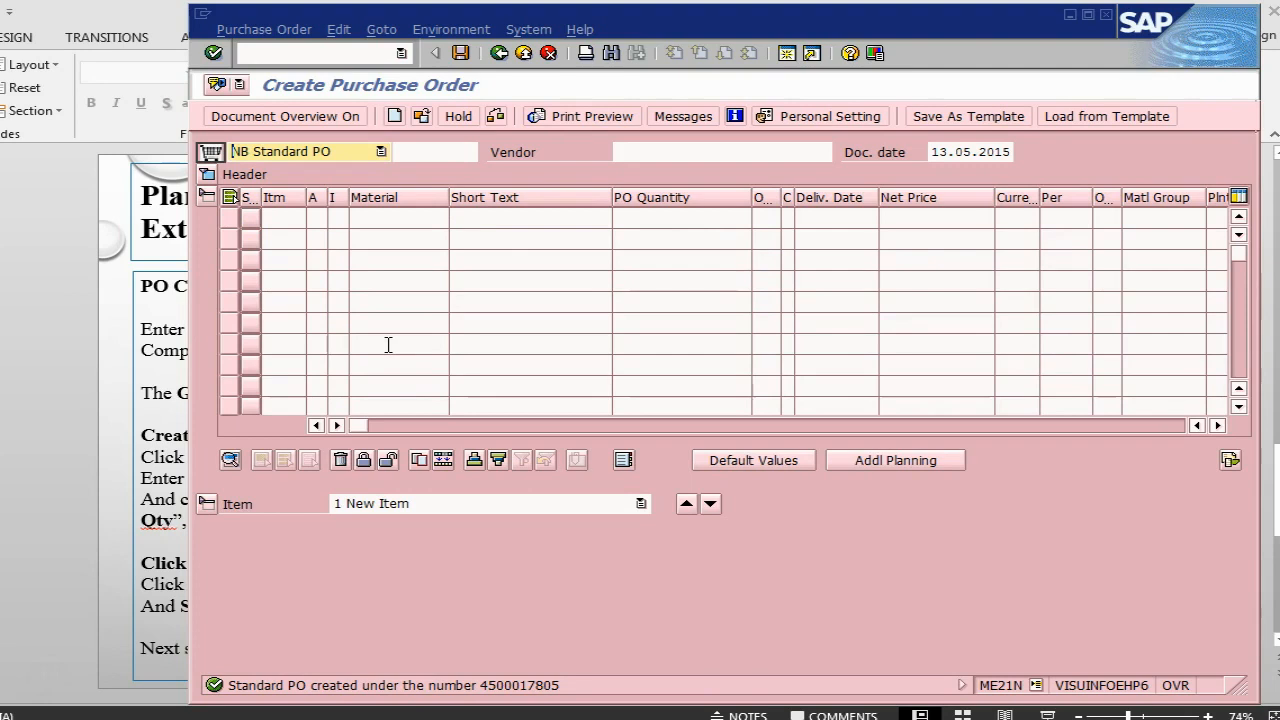
pyautogui.hotkey('alt', 'Tab')
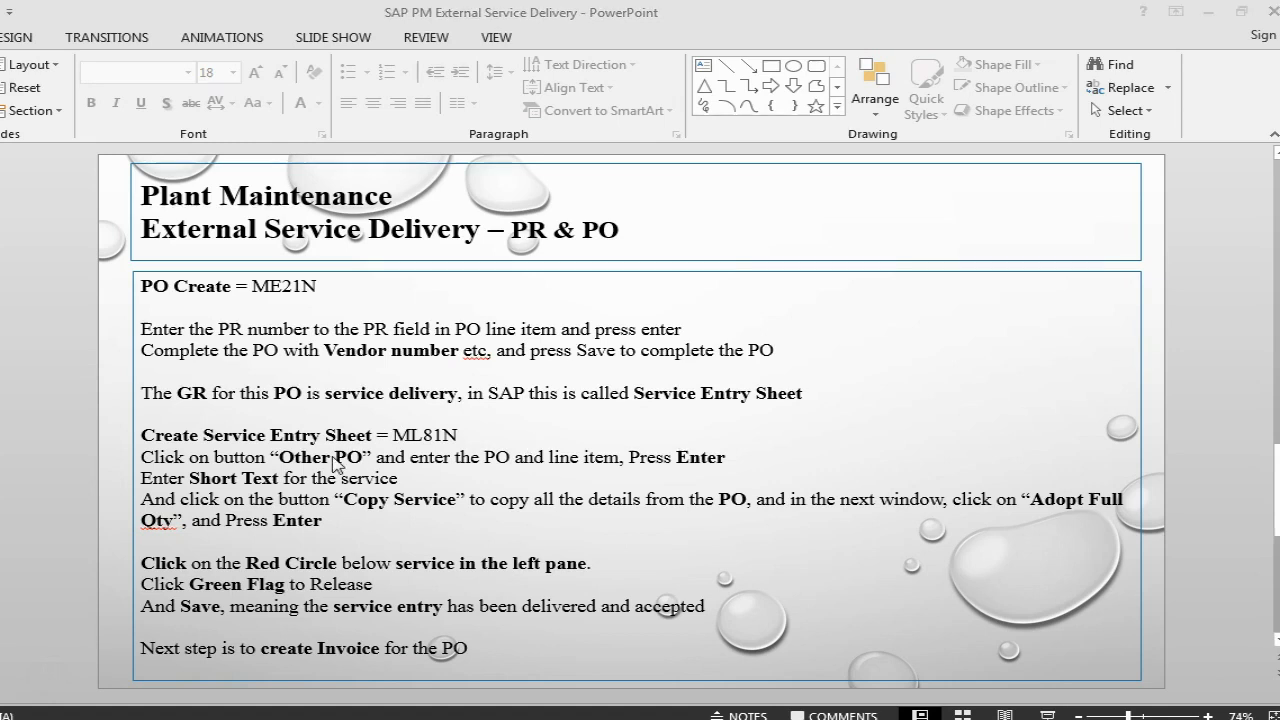
pyautogui.hotkey('alt', 'Tab')
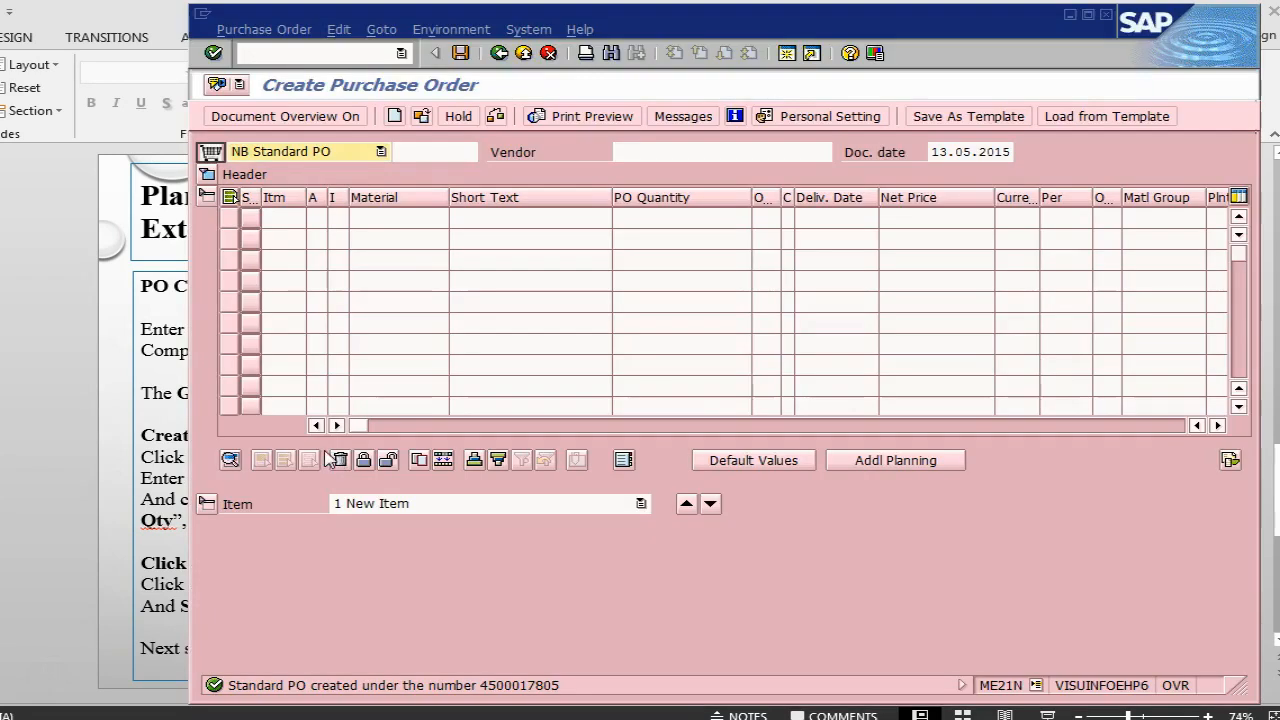
# Open the newly saved purchase order through the document selection
pyautogui.click(421, 116)
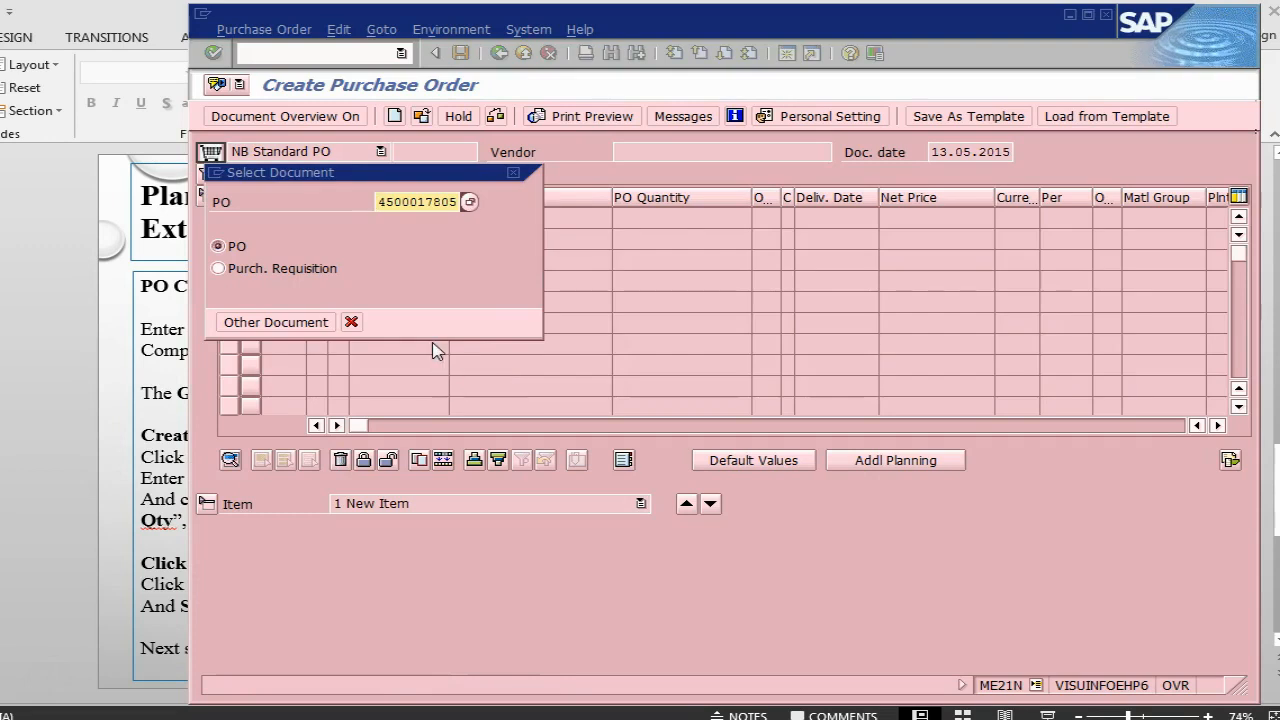
pyautogui.press('Return')
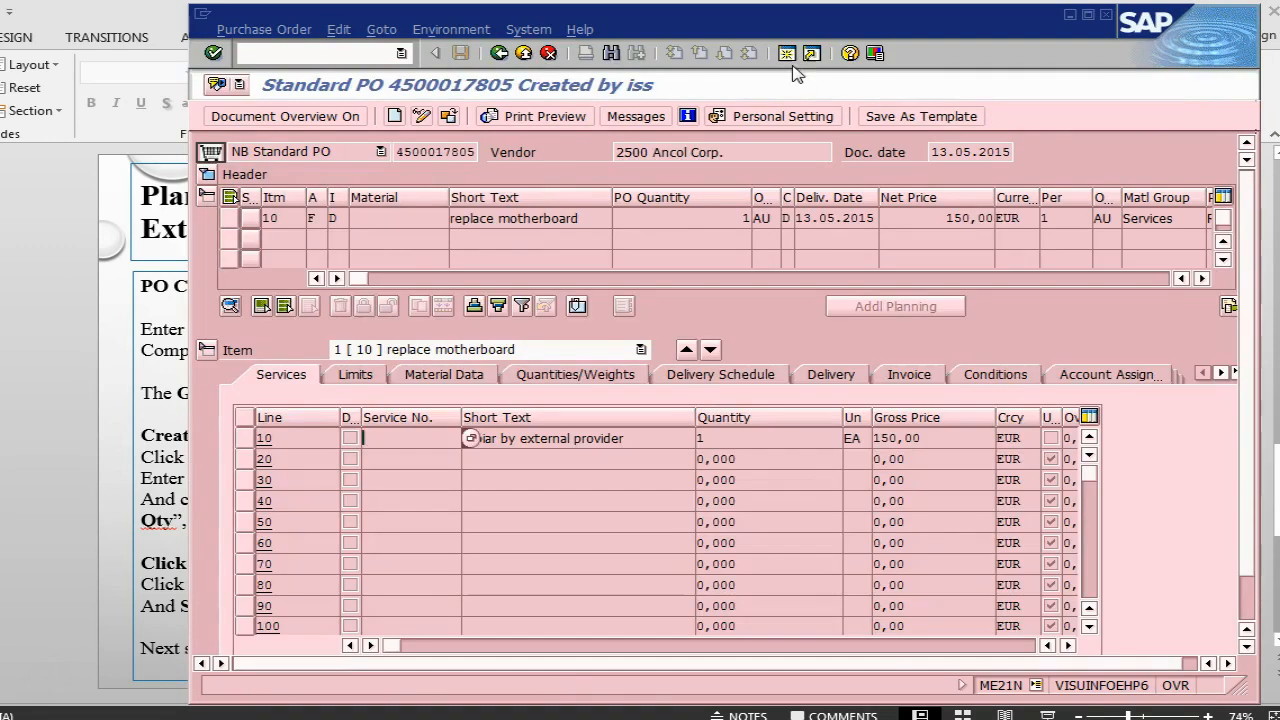
pyautogui.moveTo(621, 719)
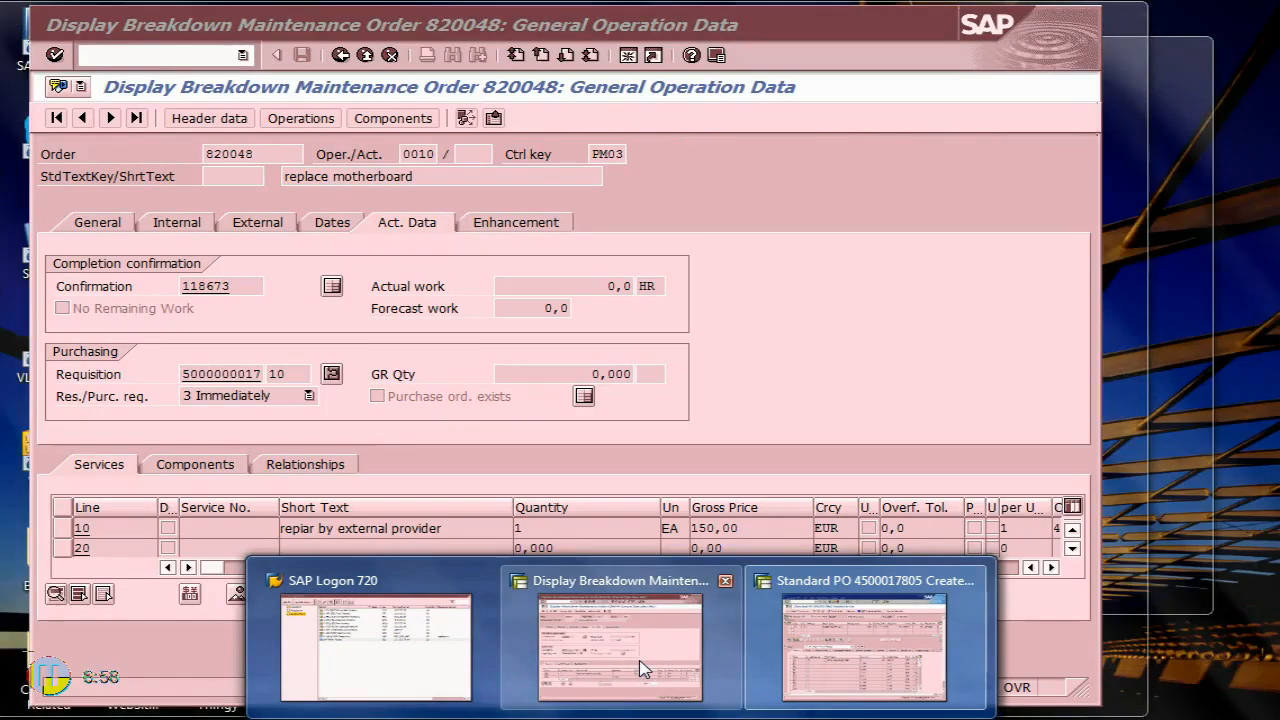
# Switch to the maintenance order session and start the service entry sheet transaction ML81N
pyautogui.click(640, 664)
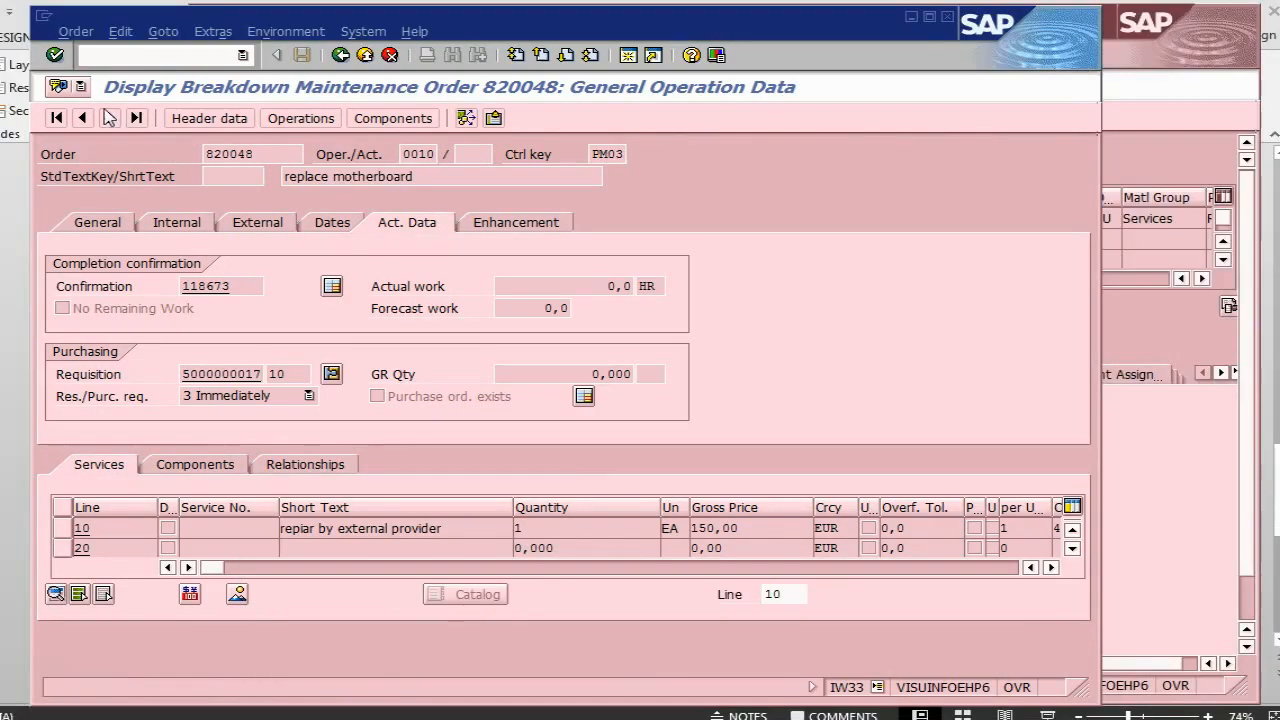
pyautogui.click(146, 53)
pyautogui.write('/nml81n')
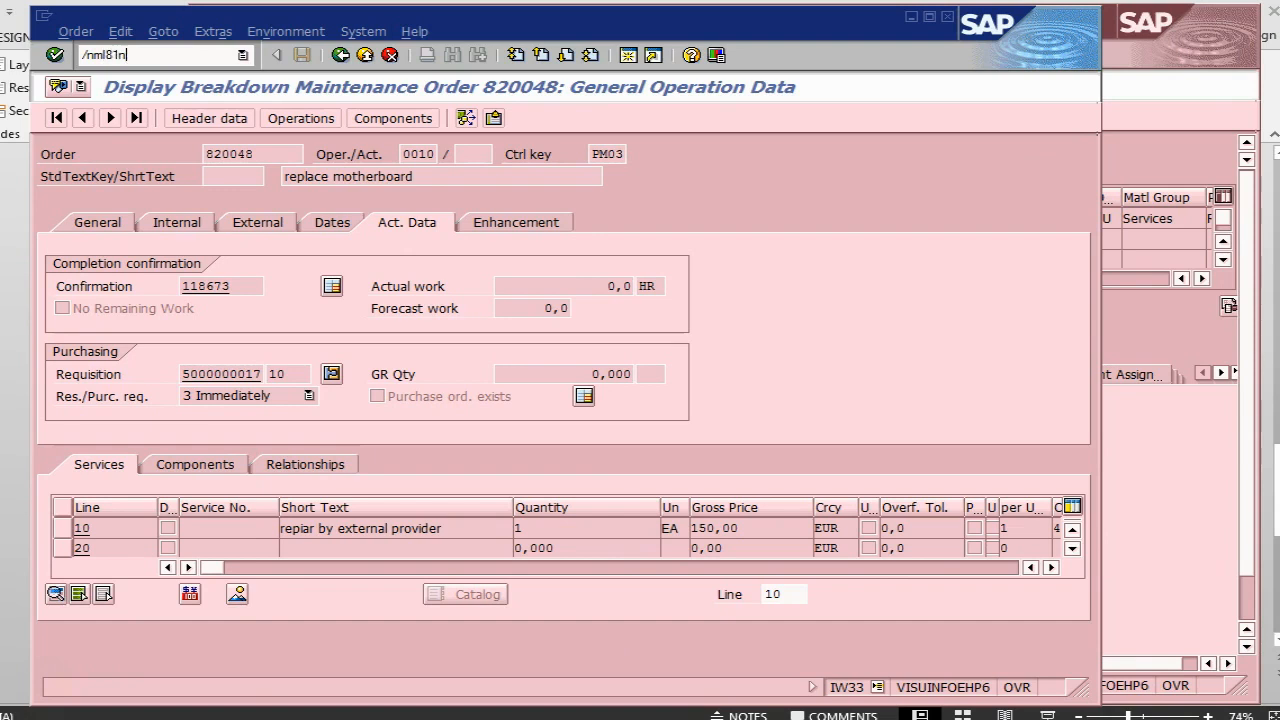
pyautogui.press('Return')
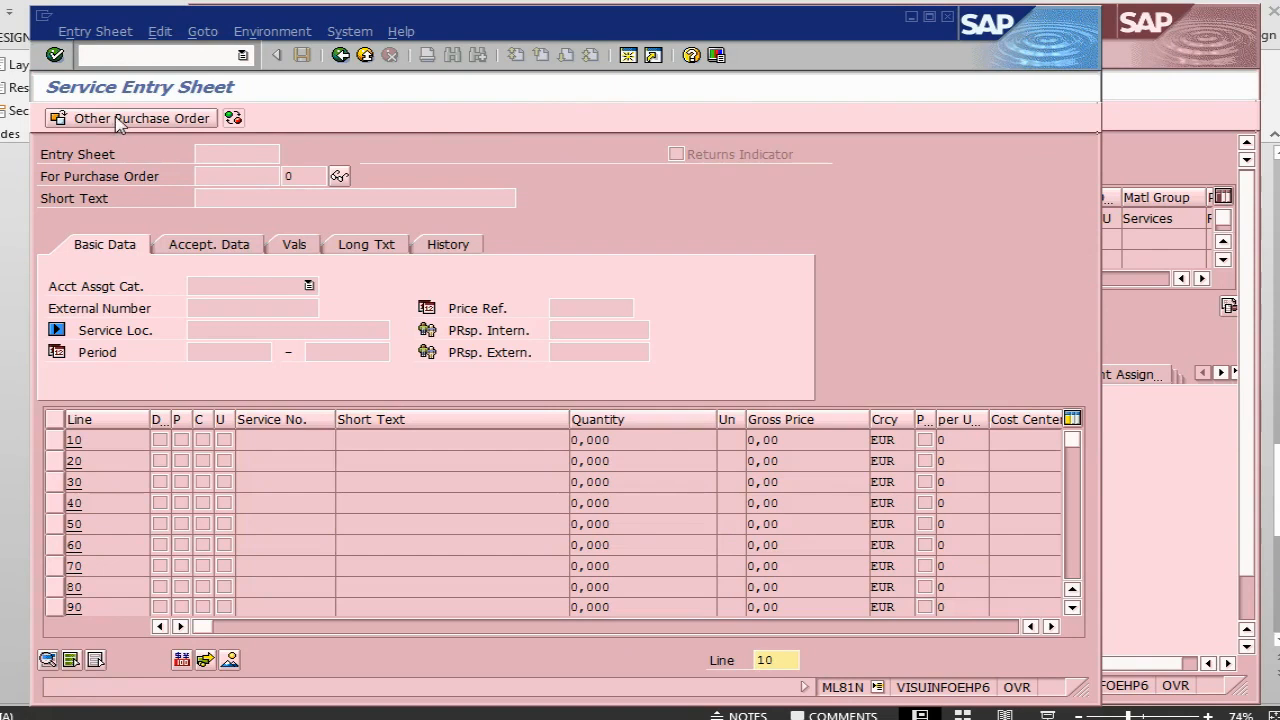
# Load the new purchase order into the service entry sheet, copying its number from the purchase order session
pyautogui.click(118, 126)
pyautogui.hotkey('alt', 'Tab')
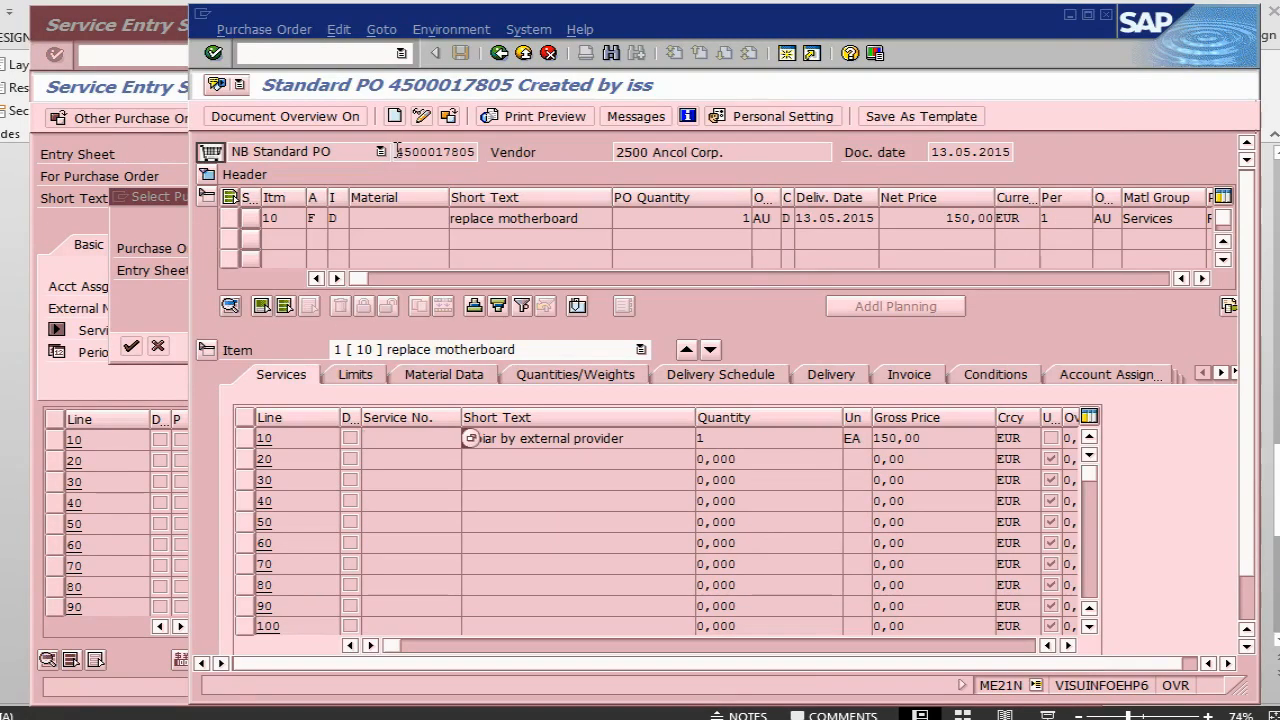
pyautogui.moveTo(397, 151); pyautogui.dragTo(474, 151)
pyautogui.hotkey('ctrl', 'c')
pyautogui.hotkey('alt', 'Tab')
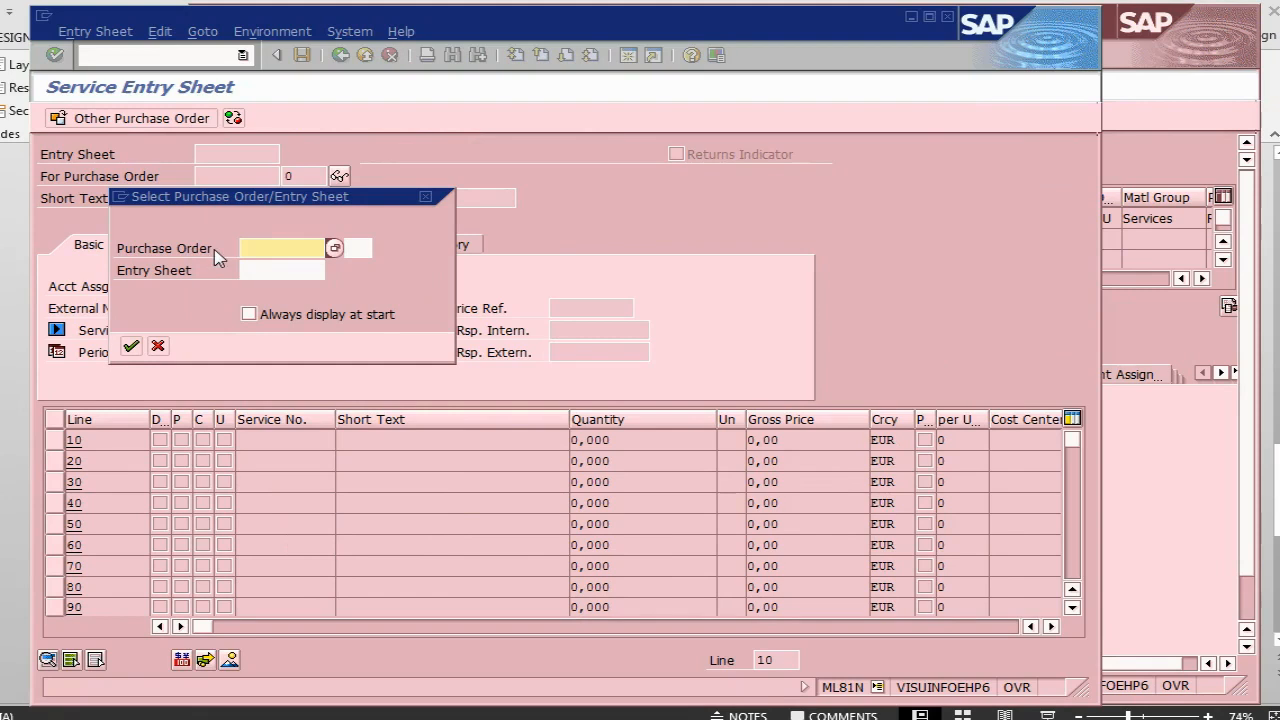
pyautogui.hotkey('ctrl', 'v')
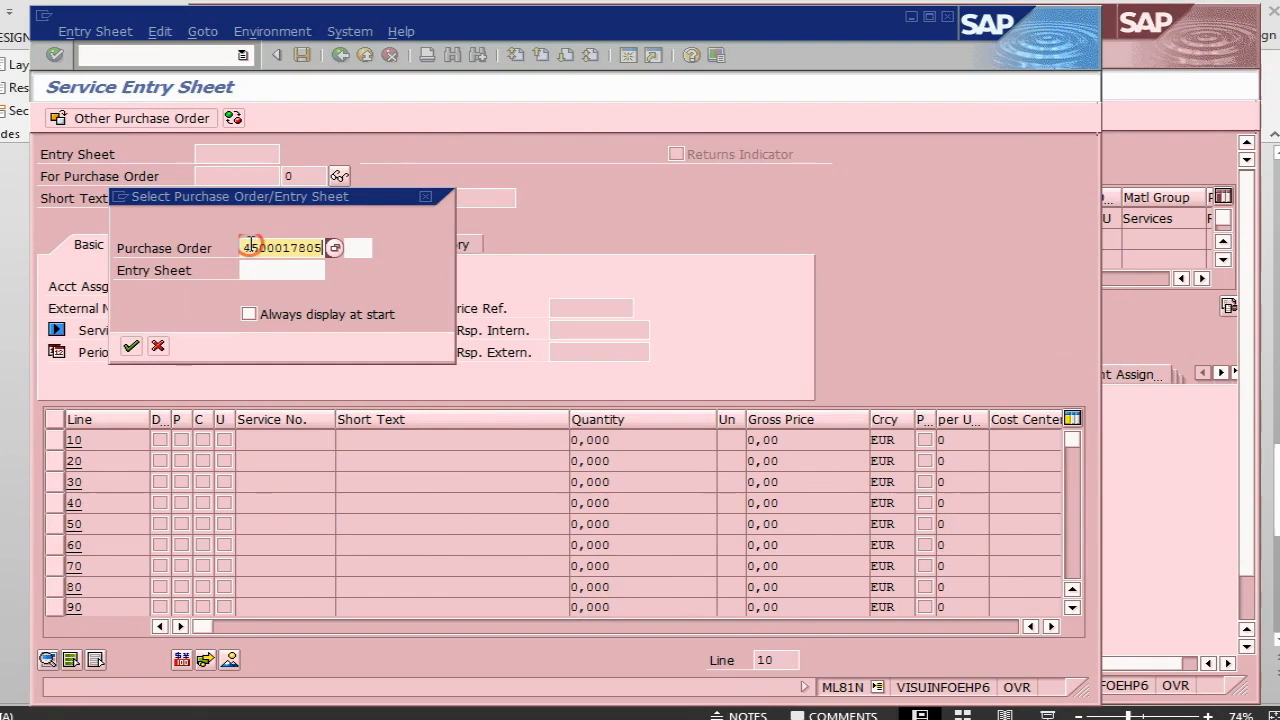
pyautogui.click(129, 346)
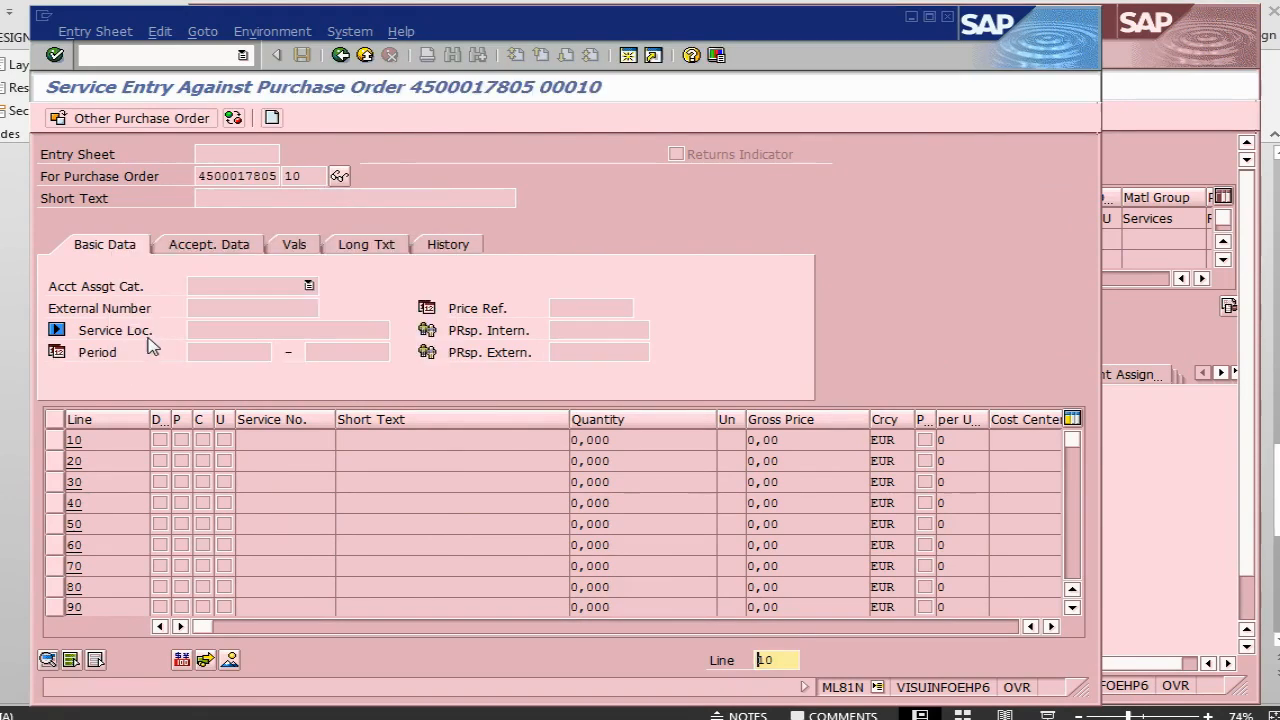
# Check the instructions in PowerPoint and create a new entry sheet with the short text "external service for PM order"
pyautogui.hotkey('alt', 'Tab')
pyautogui.hotkey('alt', 'Tab')
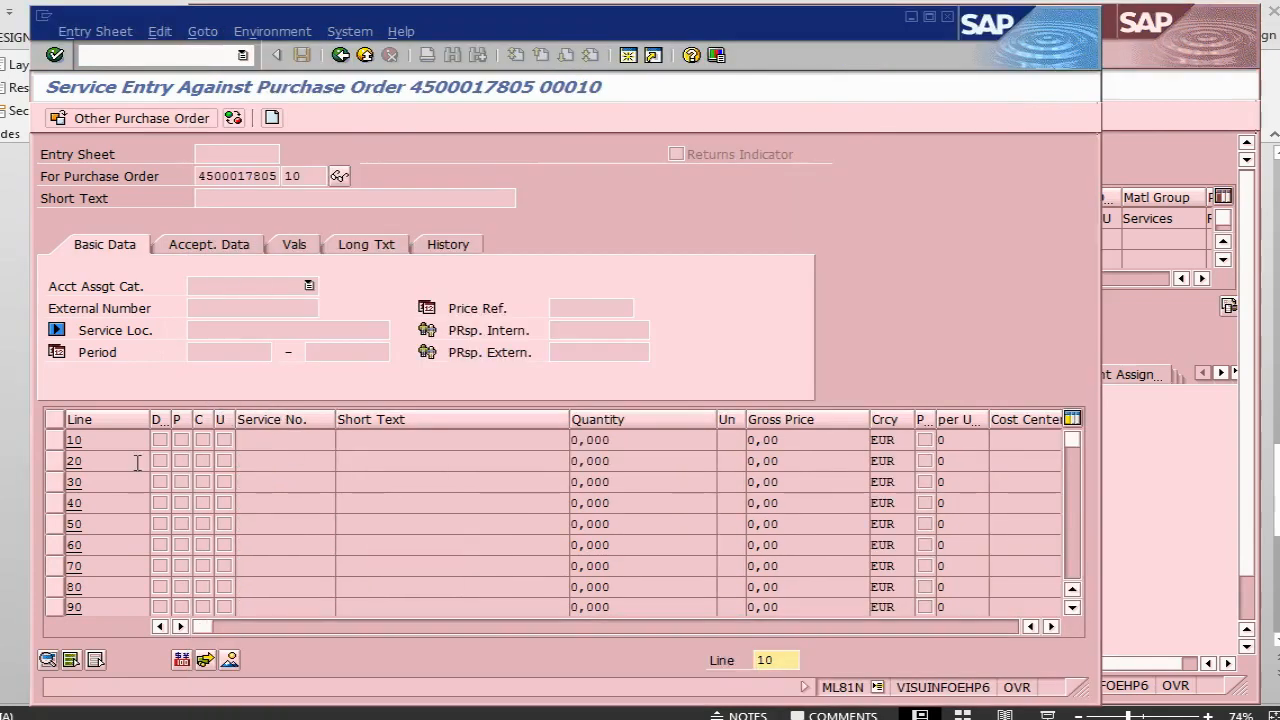
pyautogui.hotkey('alt', 'Tab')
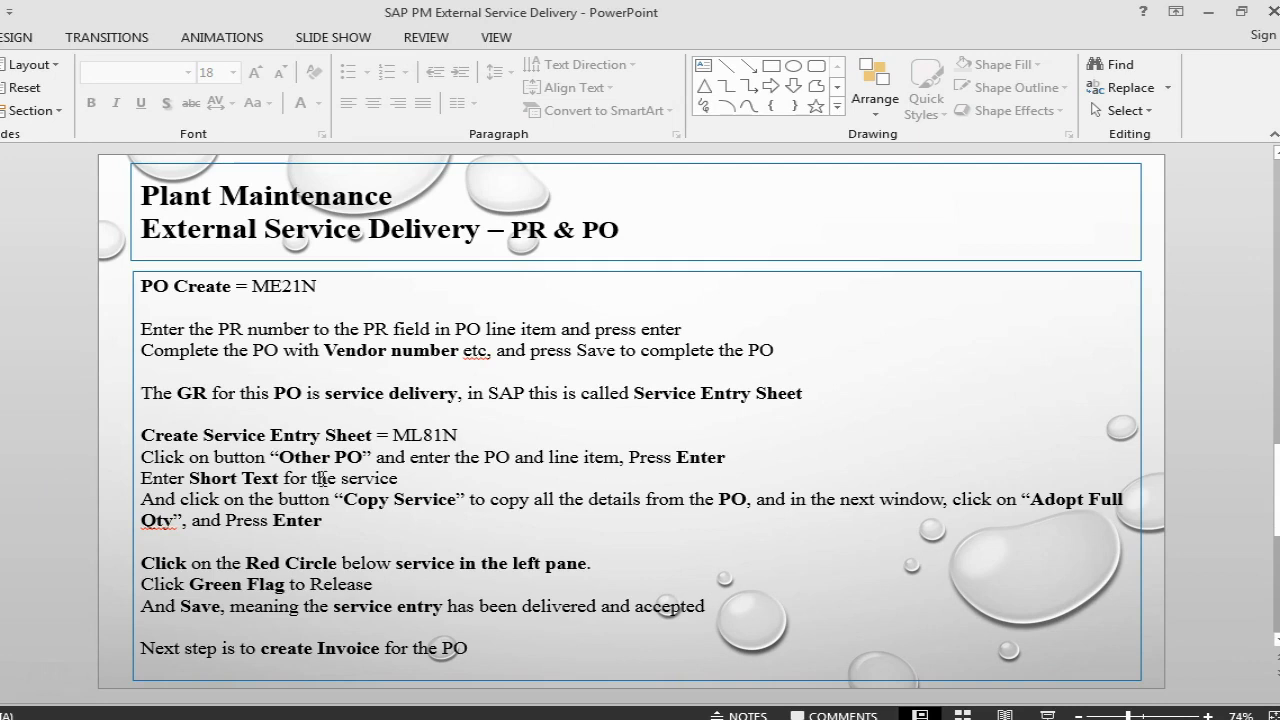
pyautogui.hotkey('alt', 'Tab')
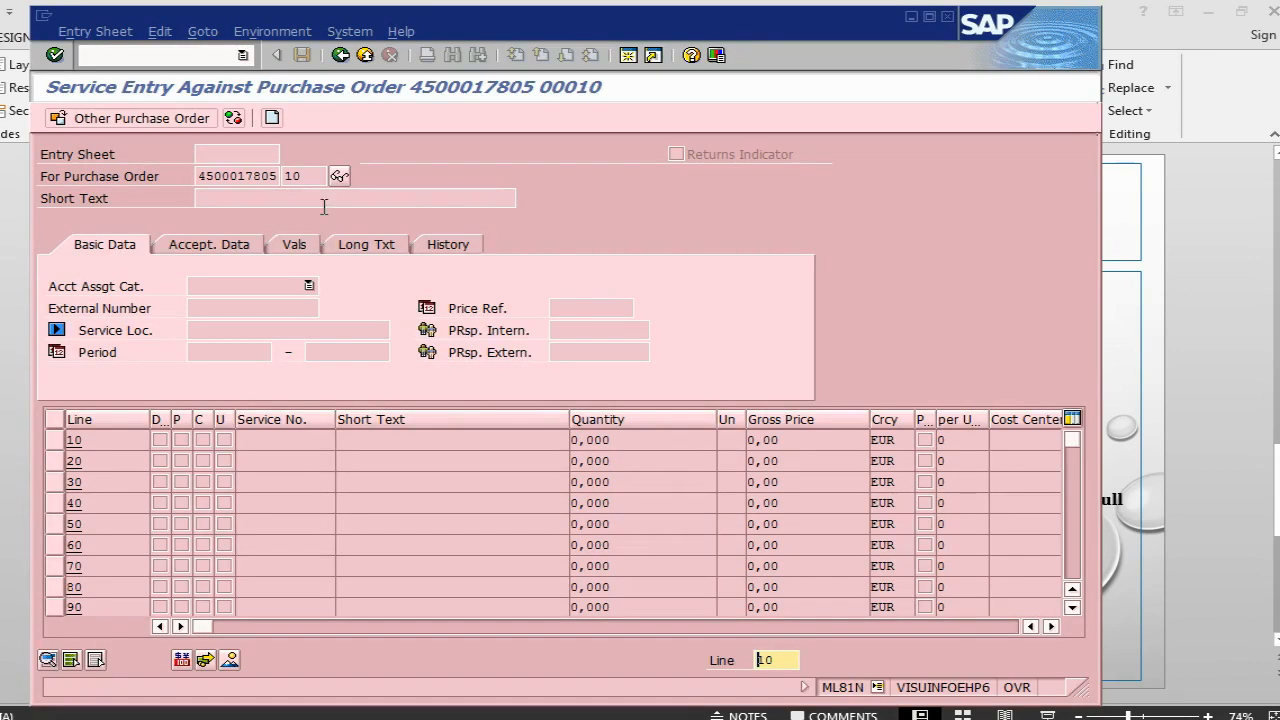
pyautogui.click(271, 118)
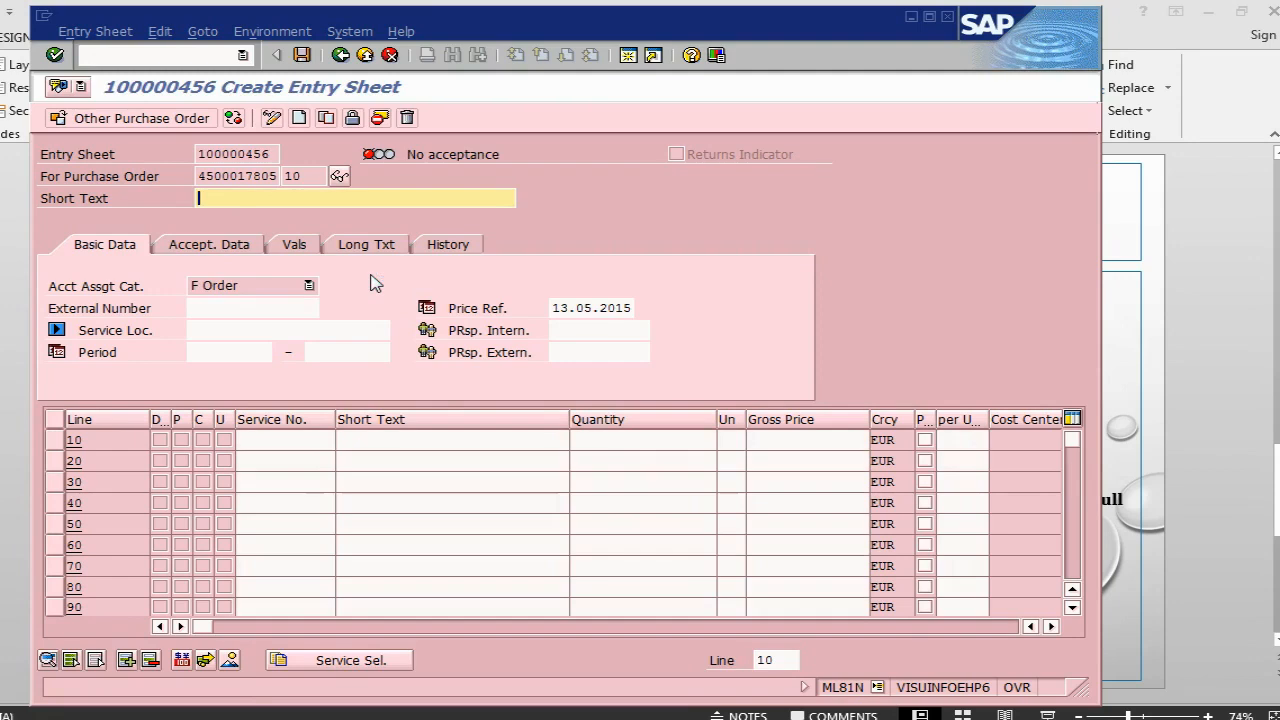
pyautogui.write('external service for')
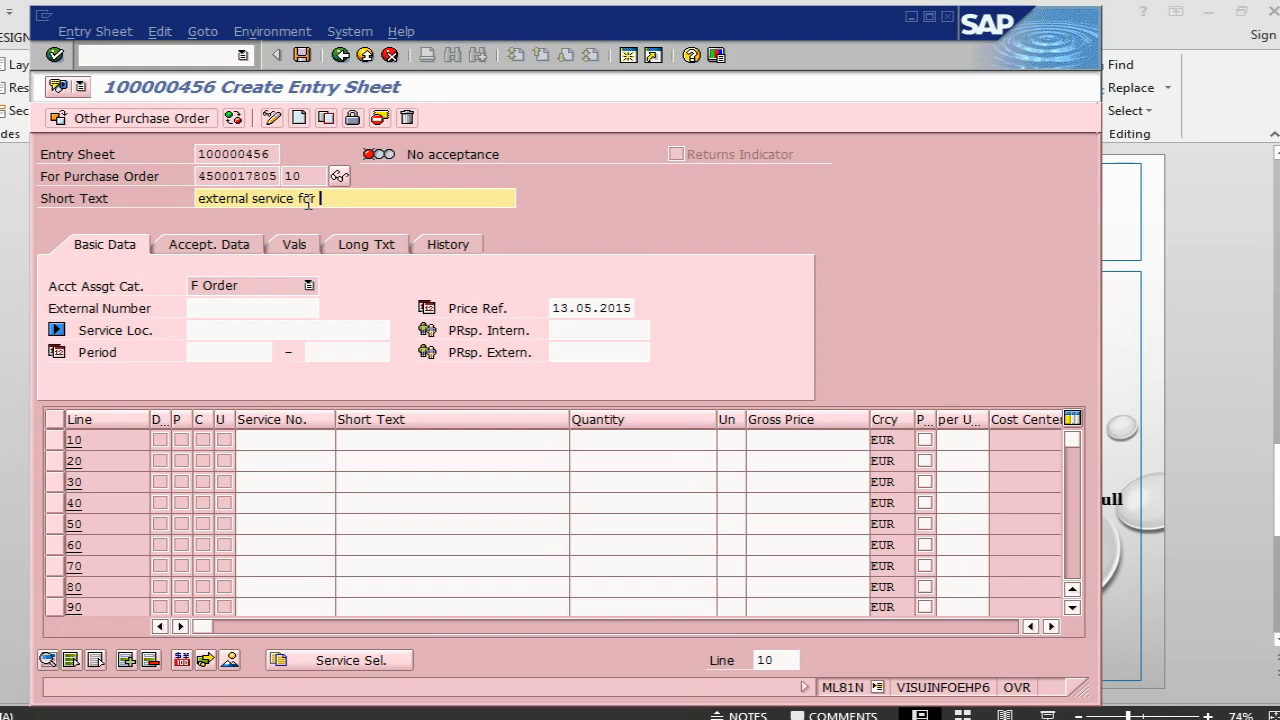
pyautogui.write('PM order')
# Copy the service line from the purchase order into the entry sheet through service selection, with Adopt full quantity enabled
pyautogui.hotkey('alt', 'Tab')
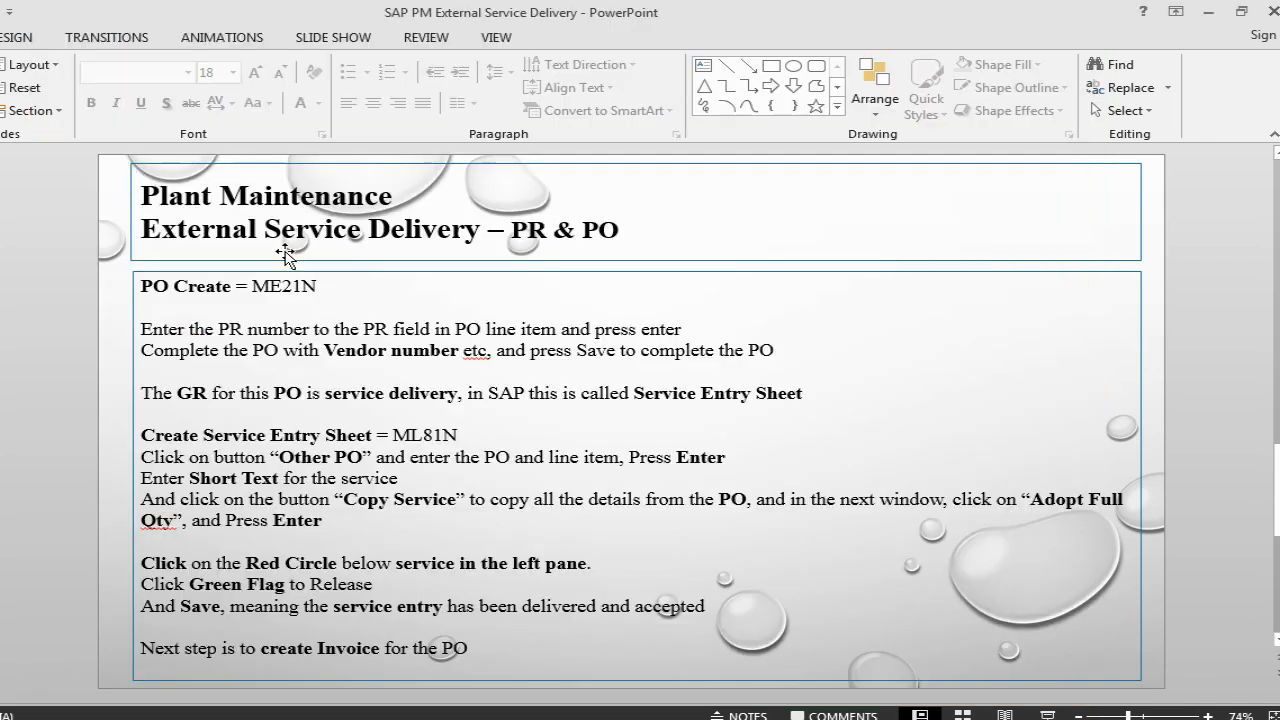
pyautogui.hotkey('alt', 'Tab')
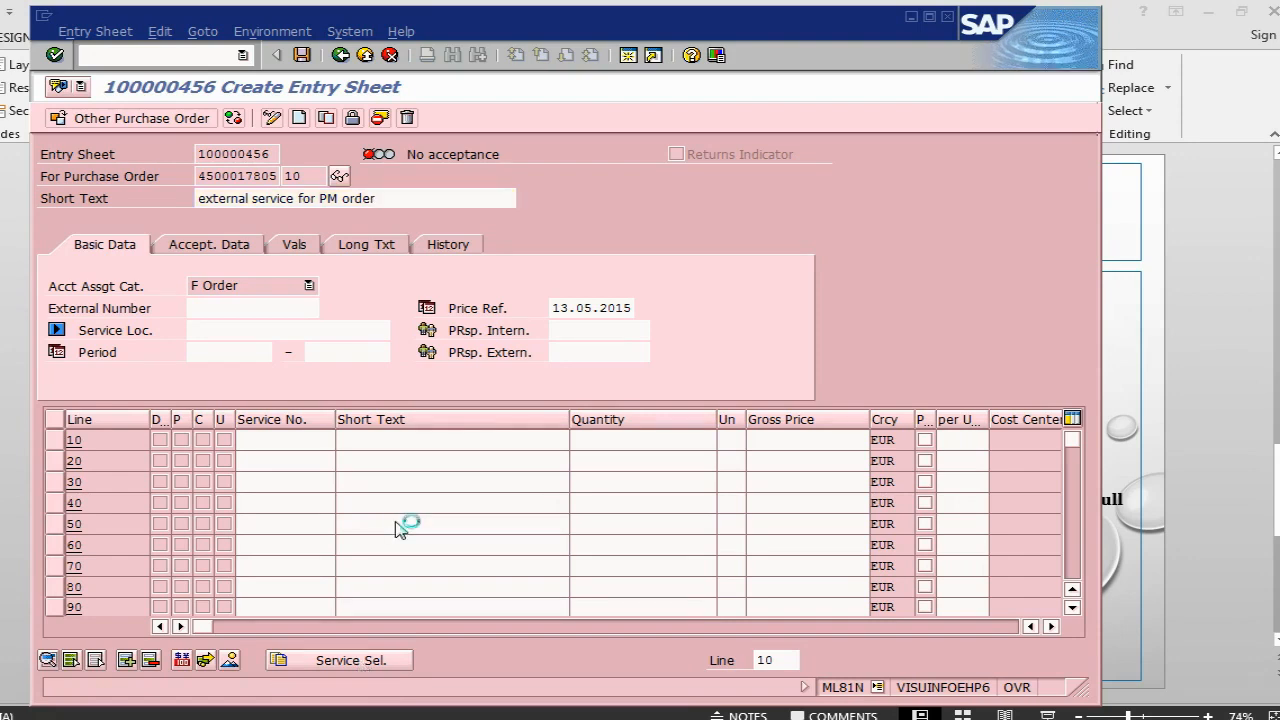
pyautogui.click(352, 662)
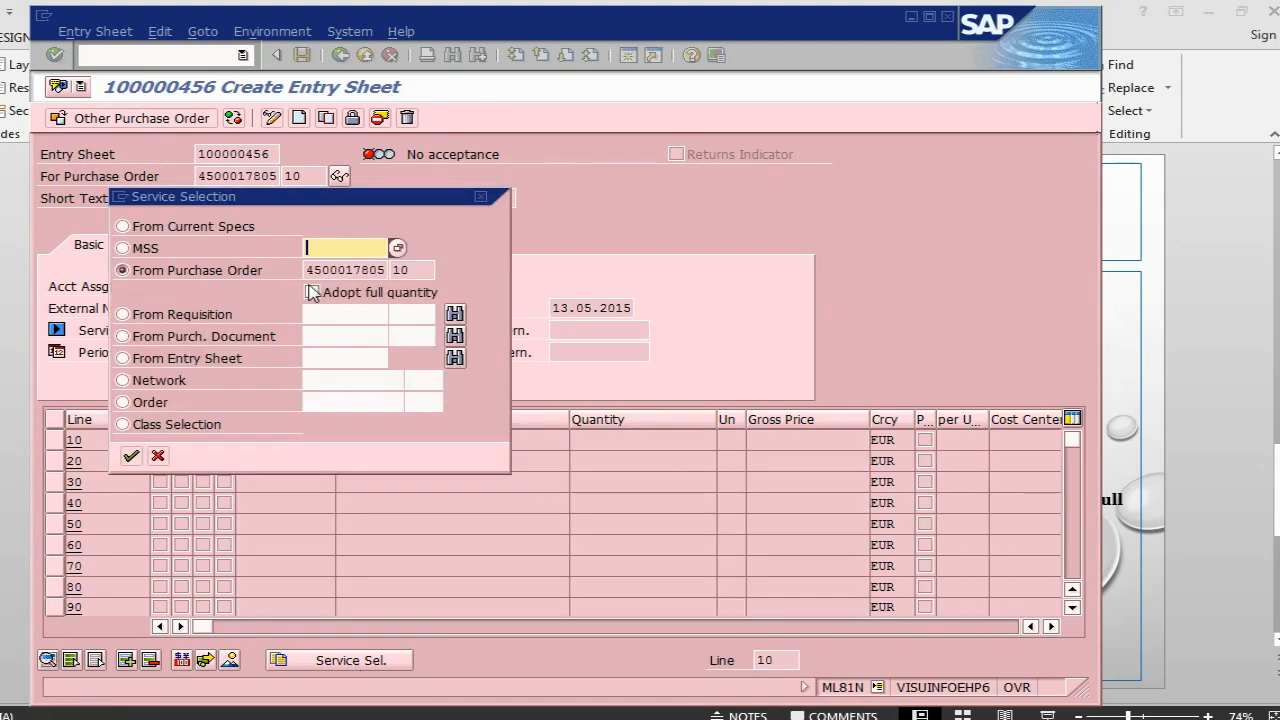
pyautogui.moveTo(292, 198); pyautogui.dragTo(390, 206)
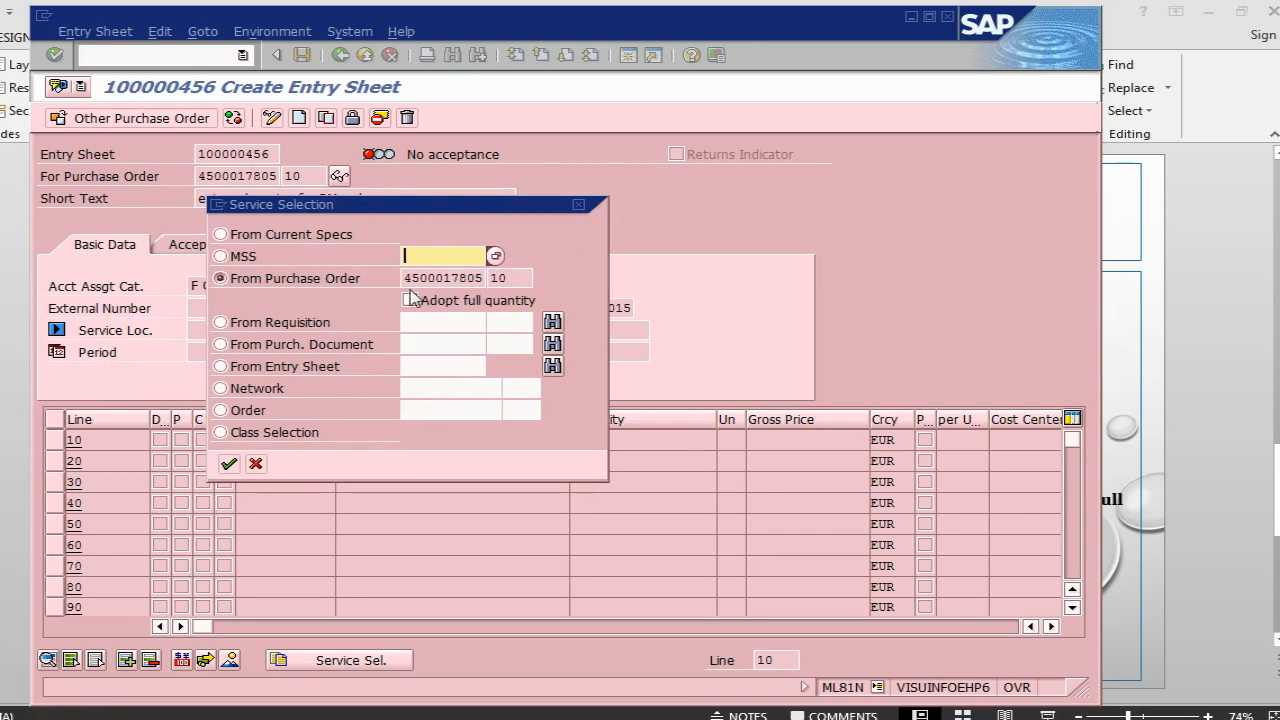
pyautogui.click(410, 299)
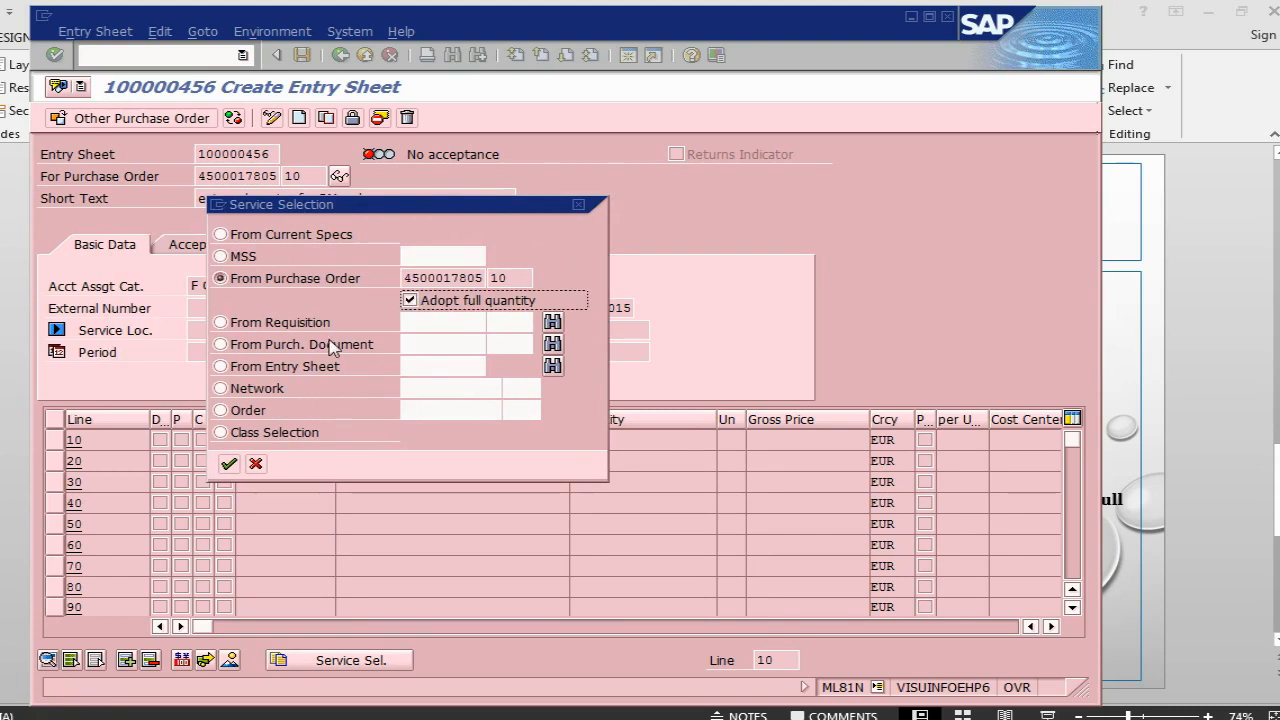
pyautogui.click(229, 464)
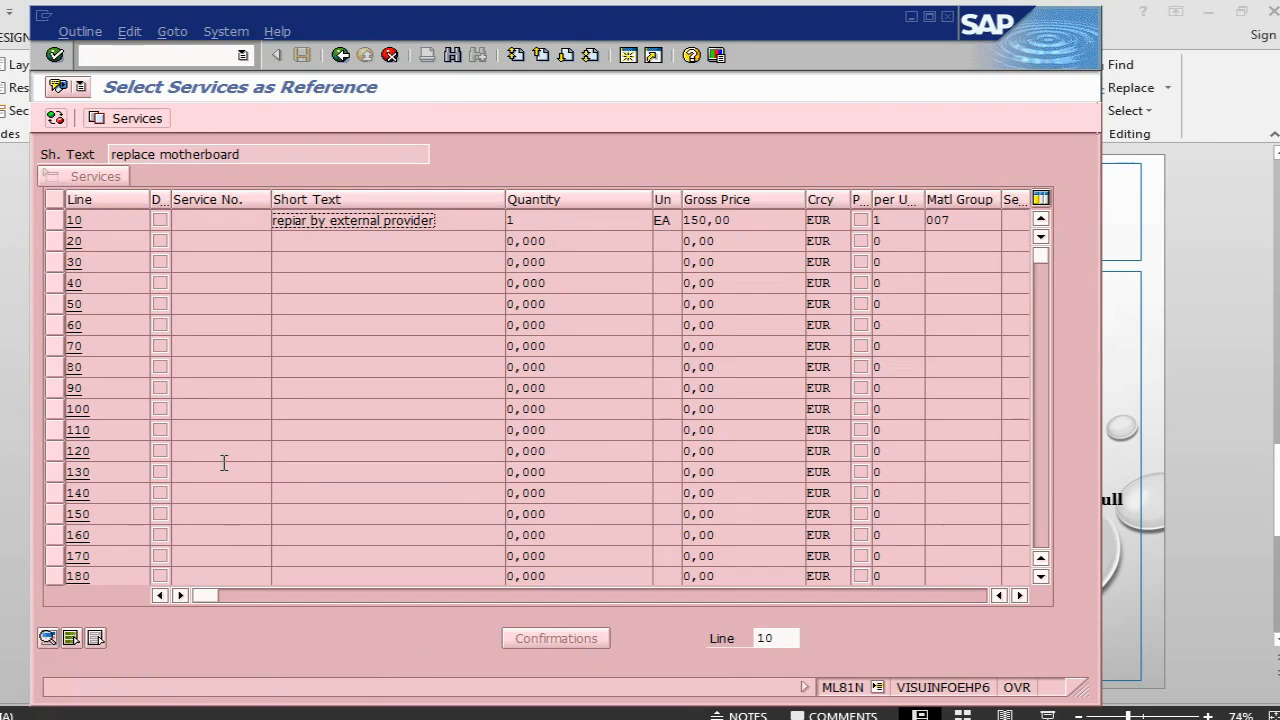
pyautogui.click(131, 120)
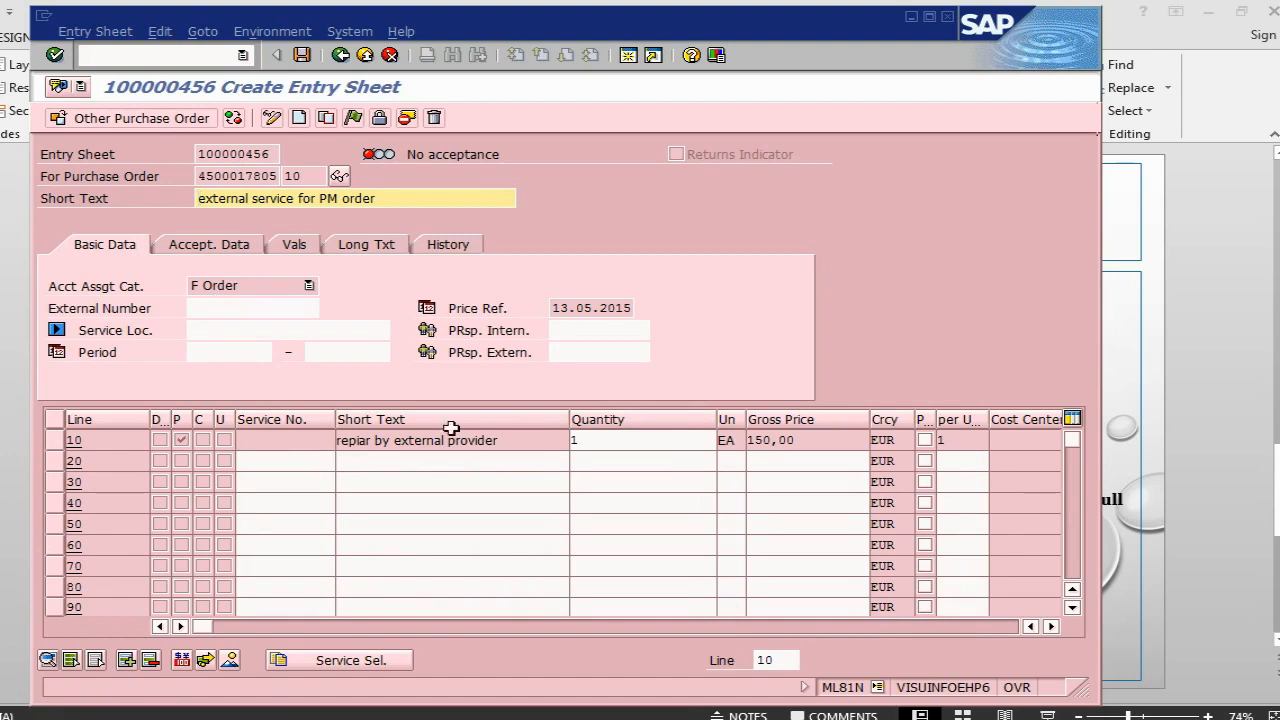
# Review the release instructions in PowerPoint, then accept the service entry sheet and save it
pyautogui.hotkey('alt', 'Tab')
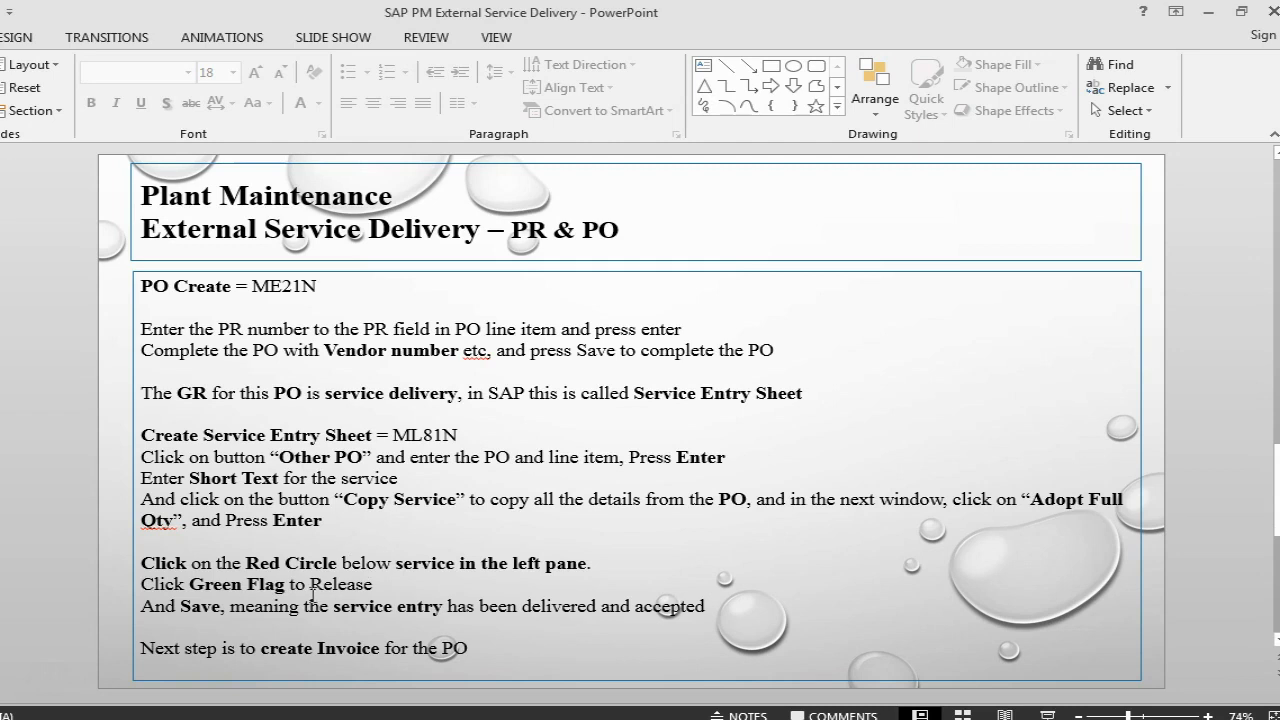
pyautogui.hotkey('alt', 'Tab')
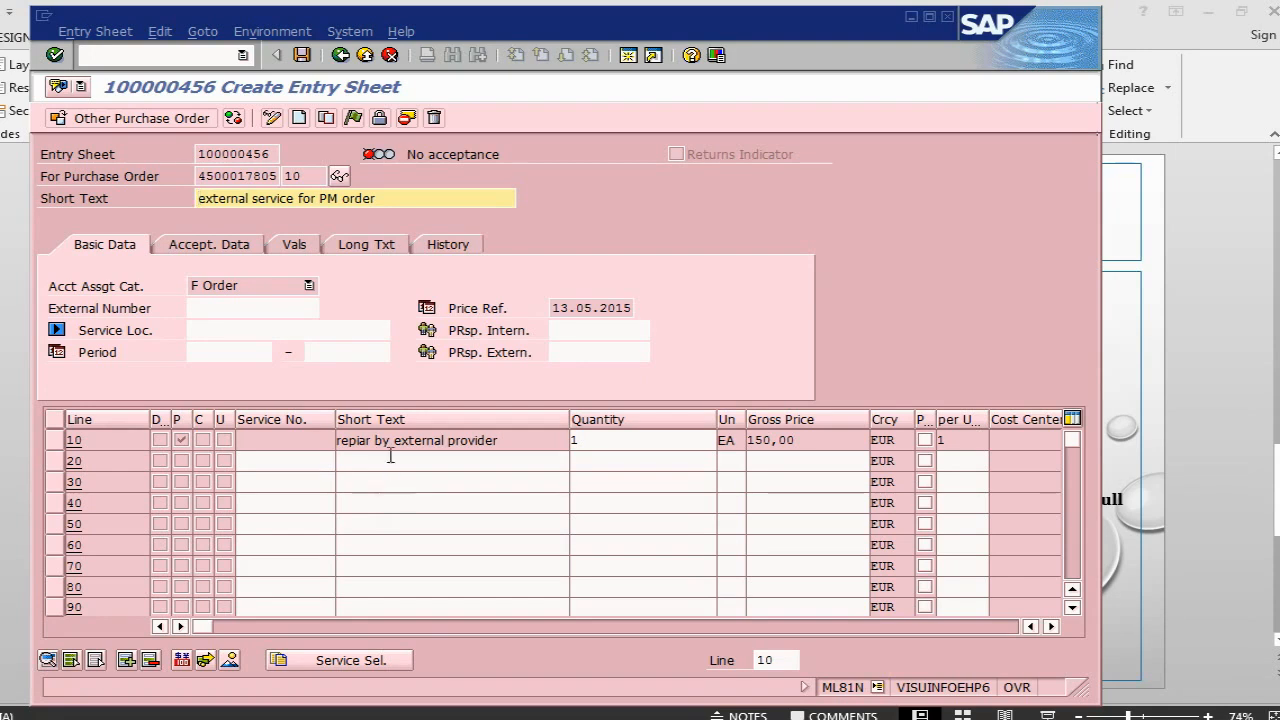
pyautogui.click(352, 118)
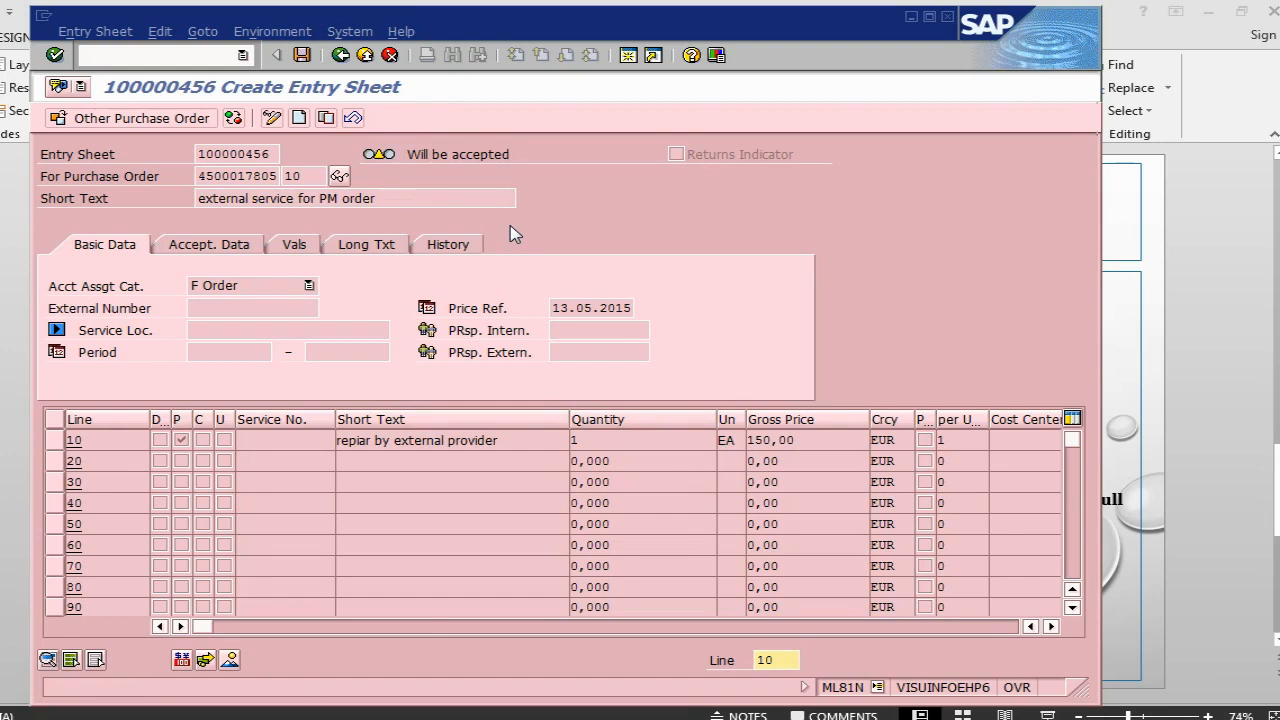
pyautogui.hotkey('alt', 'Tab')
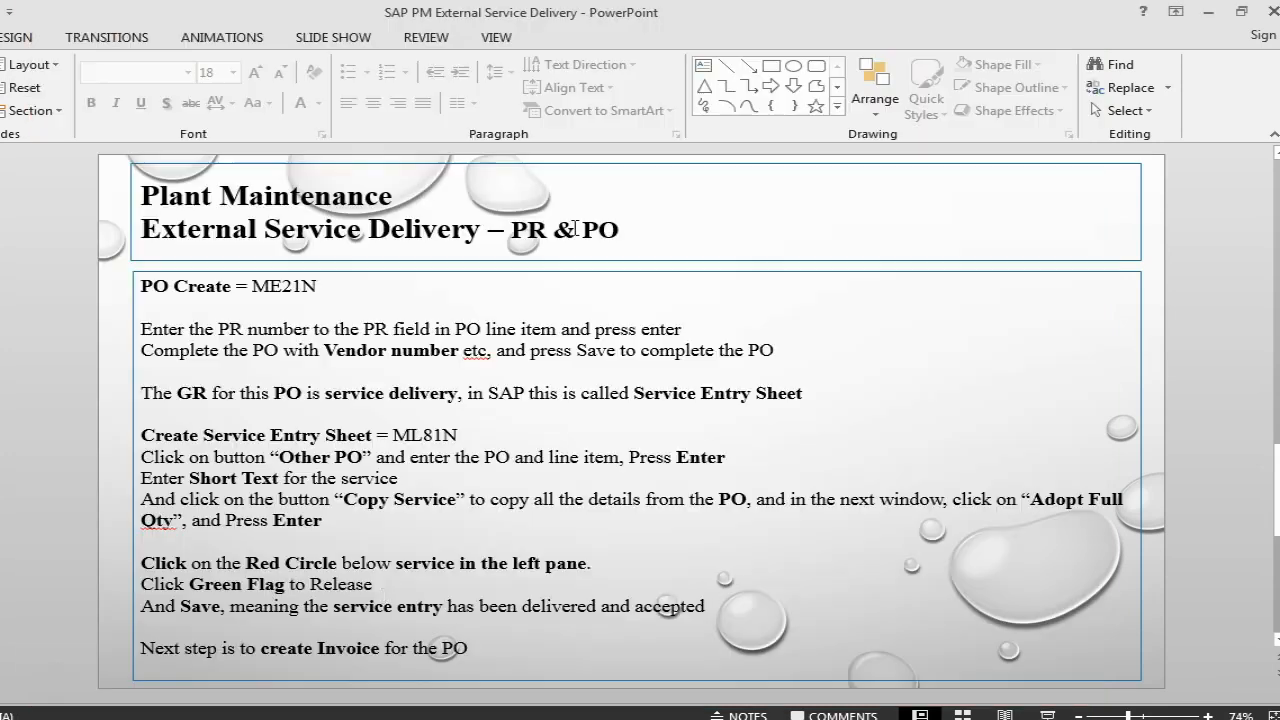
pyautogui.hotkey('alt', 'Tab')
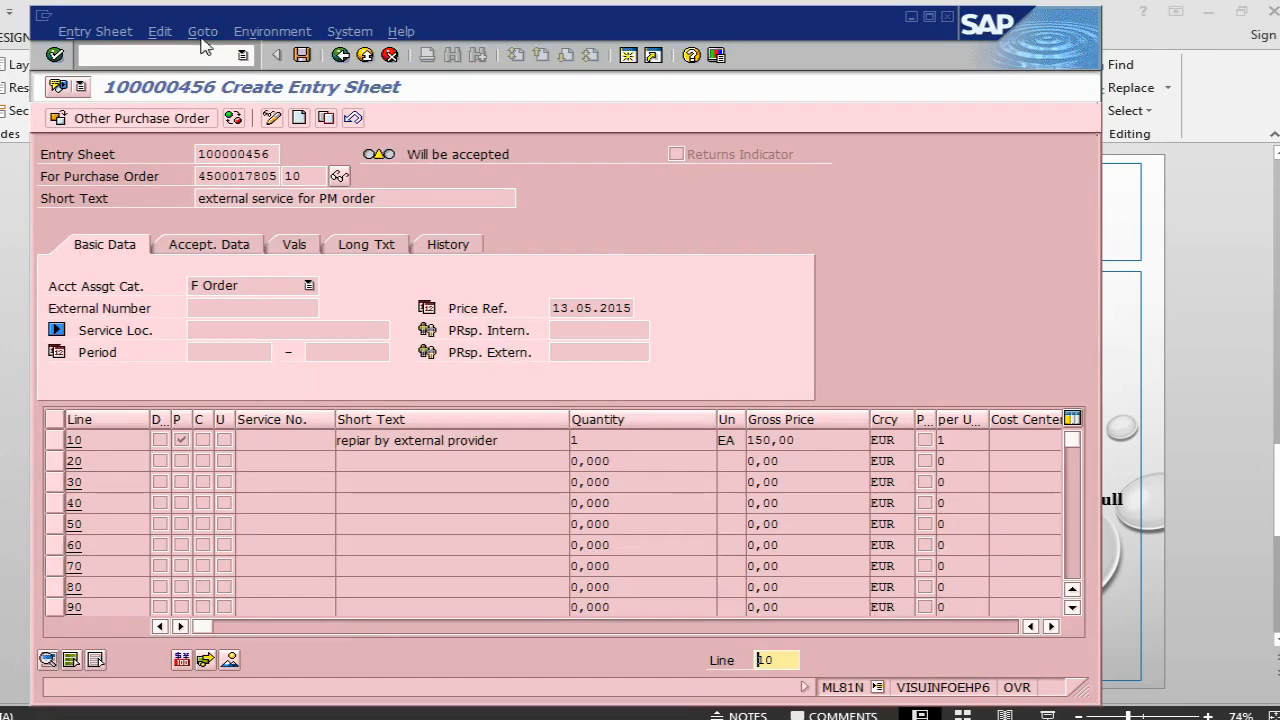
pyautogui.click(301, 55)
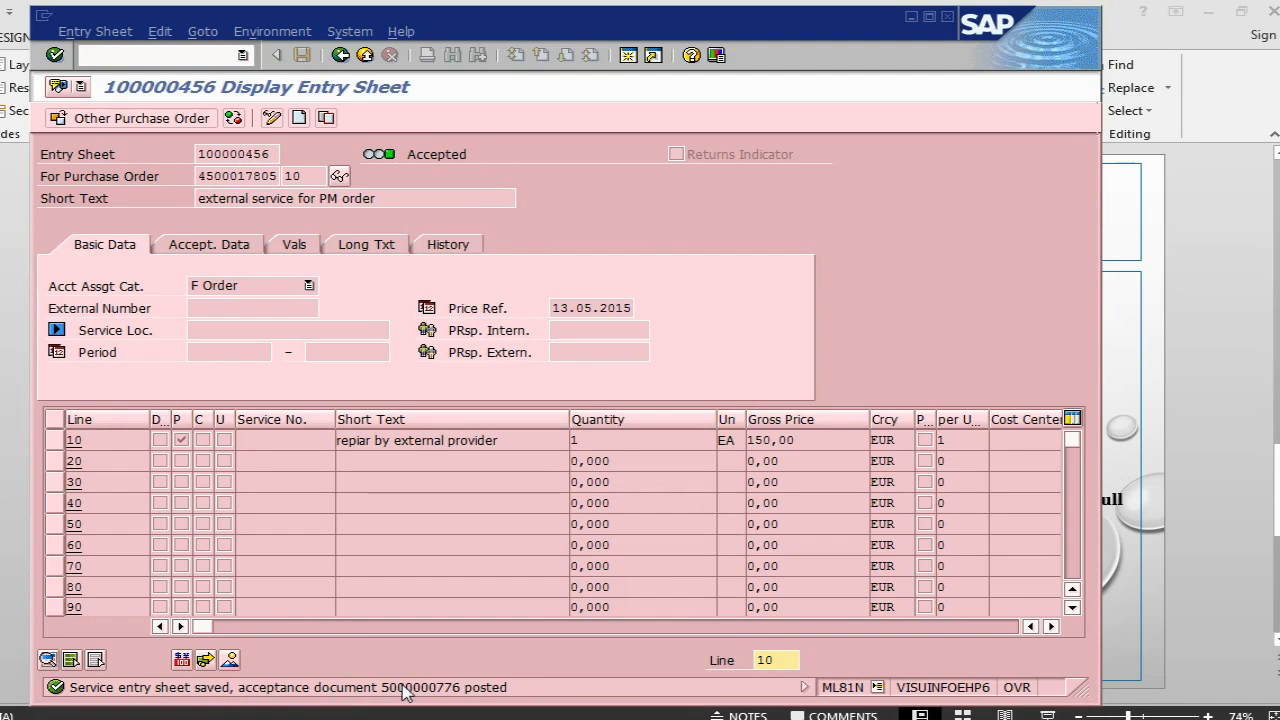
pyautogui.hotkey('alt', 'Tab')
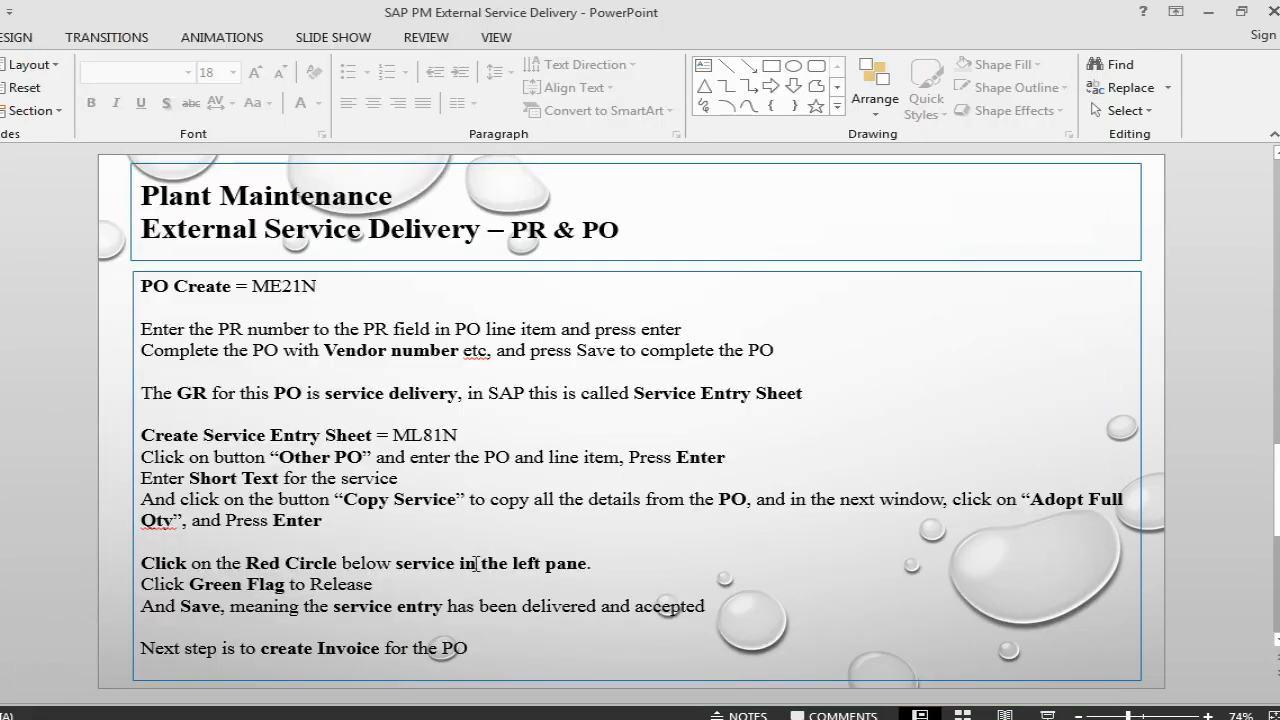
pyautogui.hotkey('alt', 'Tab')
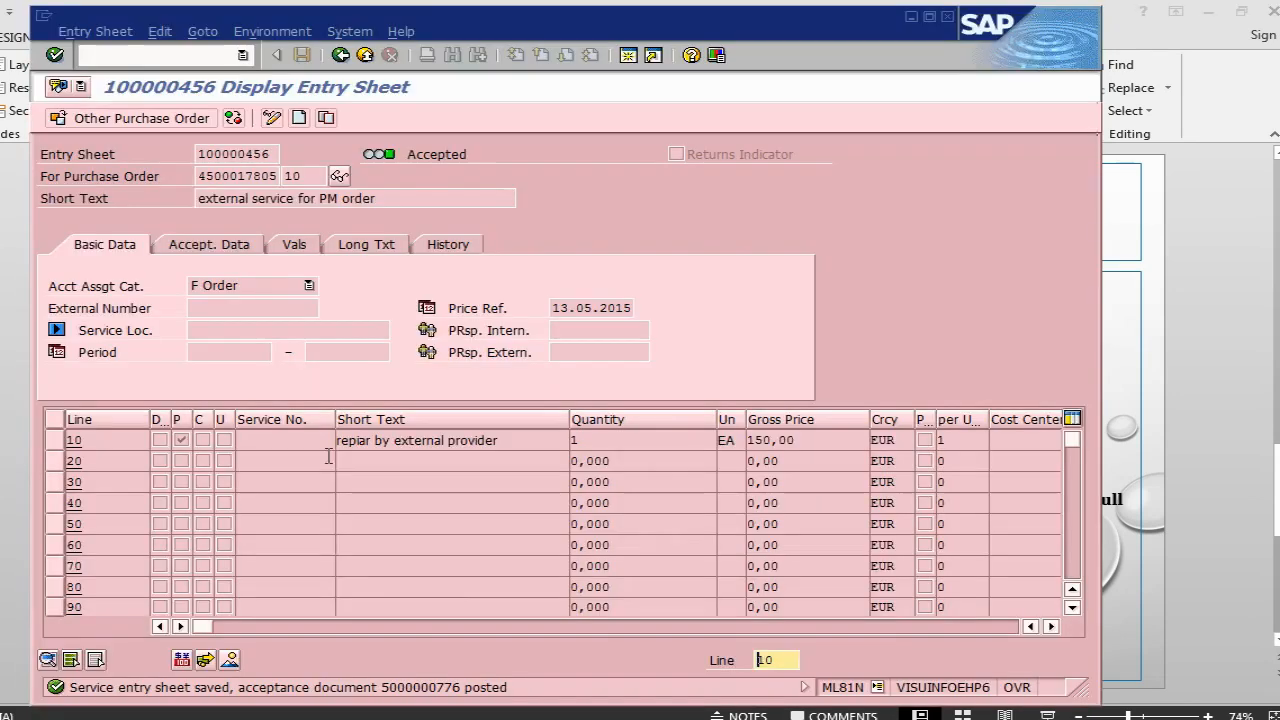
pyautogui.click(128, 57)
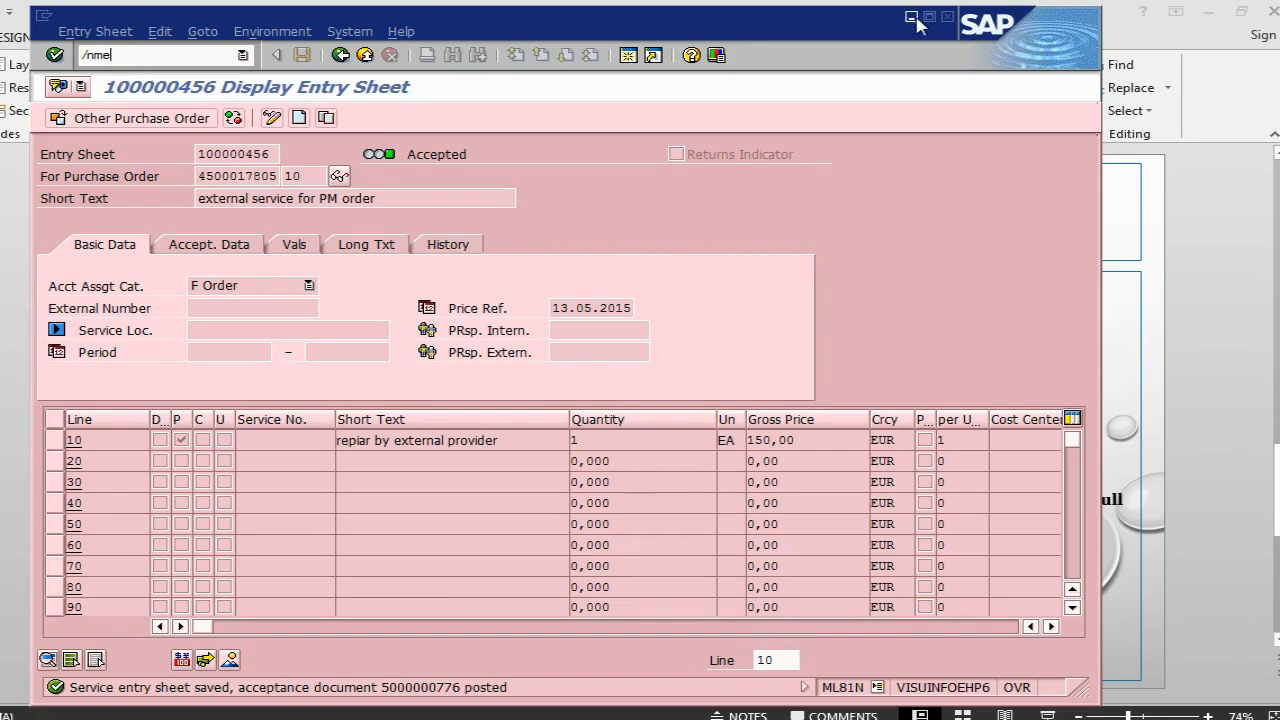
pyautogui.click(947, 17)
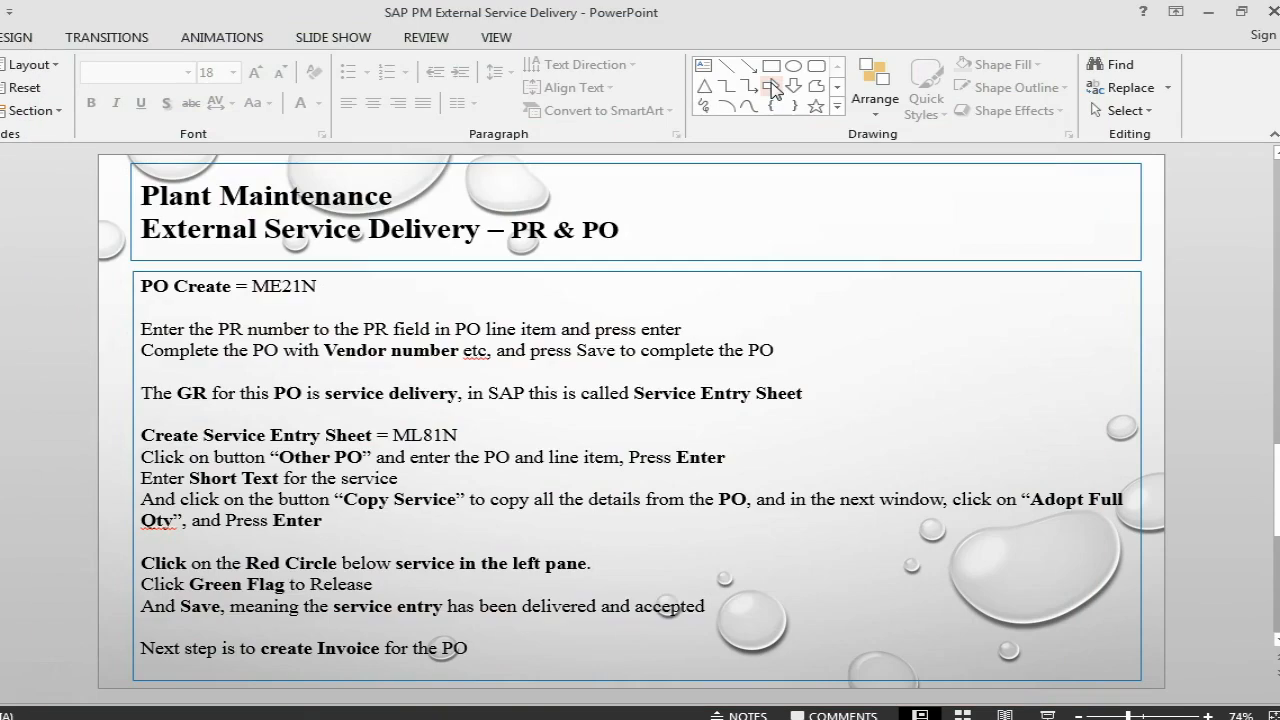
# Reload the purchase order in its own session and display the Purchase Order History in the item details
pyautogui.hotkey('alt', 'Tab')
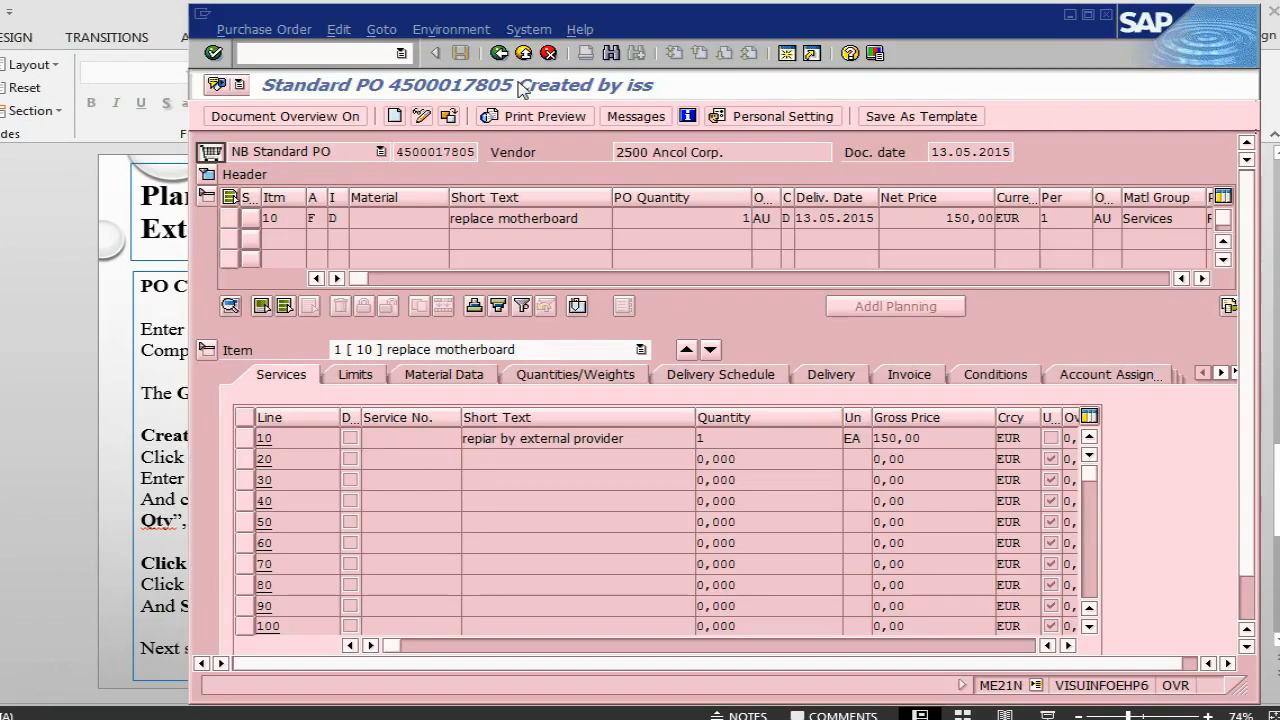
pyautogui.click(449, 116)
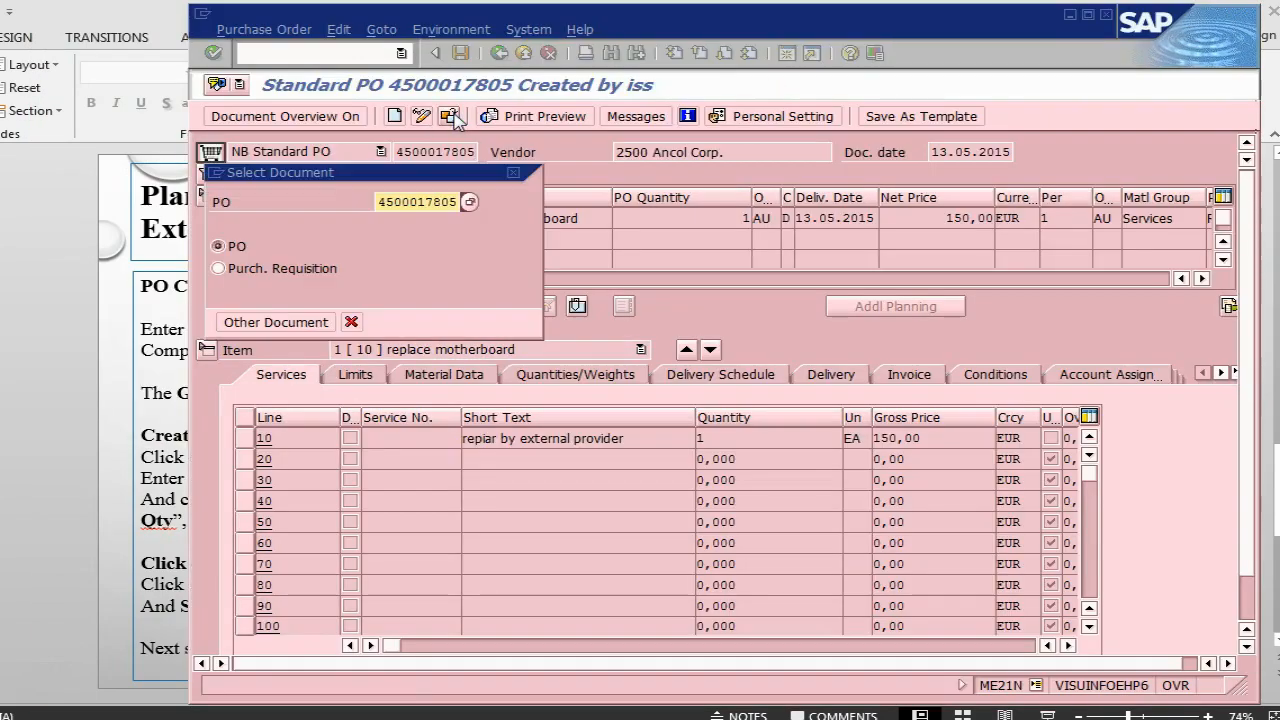
pyautogui.press('Return')
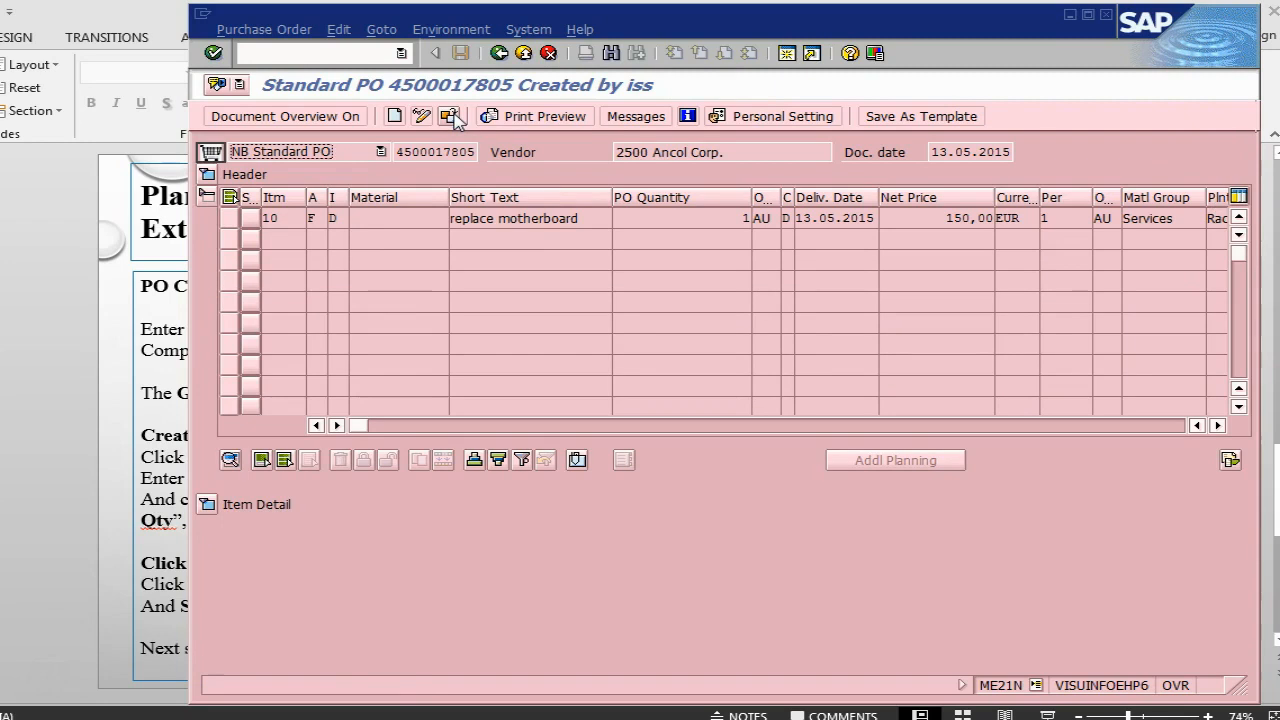
pyautogui.click(235, 509)
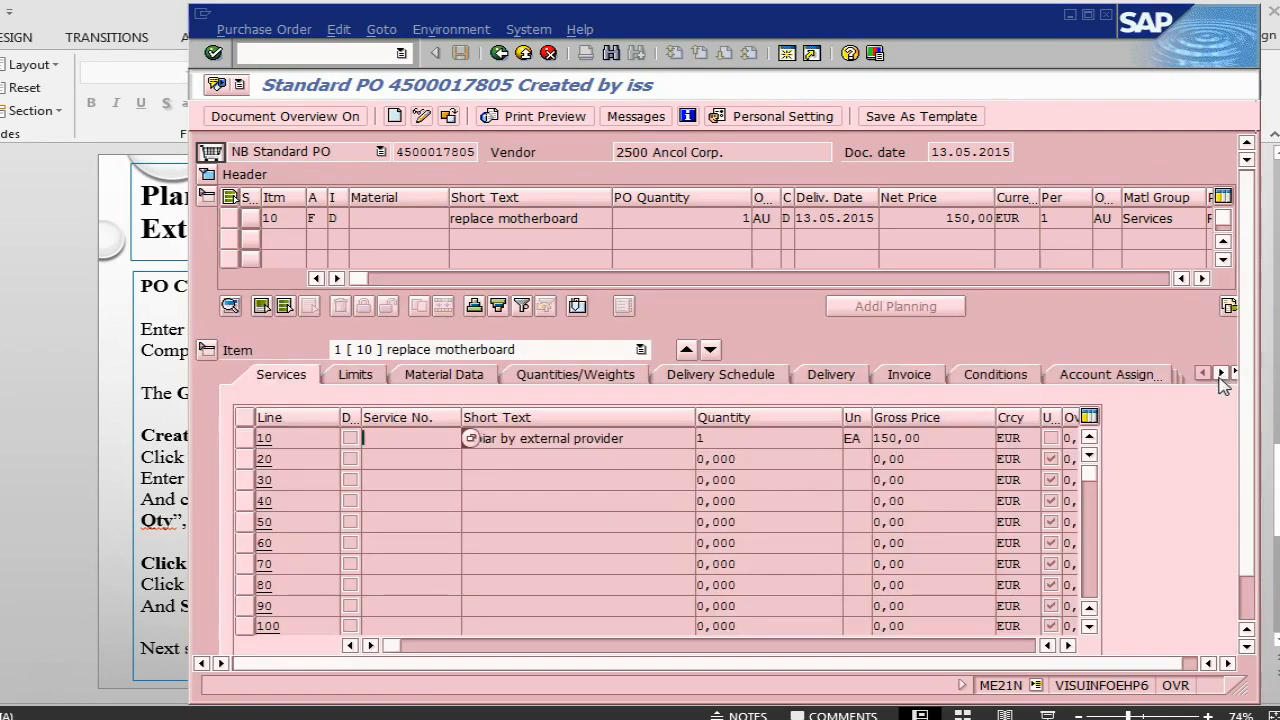
pyautogui.click(1235, 374)
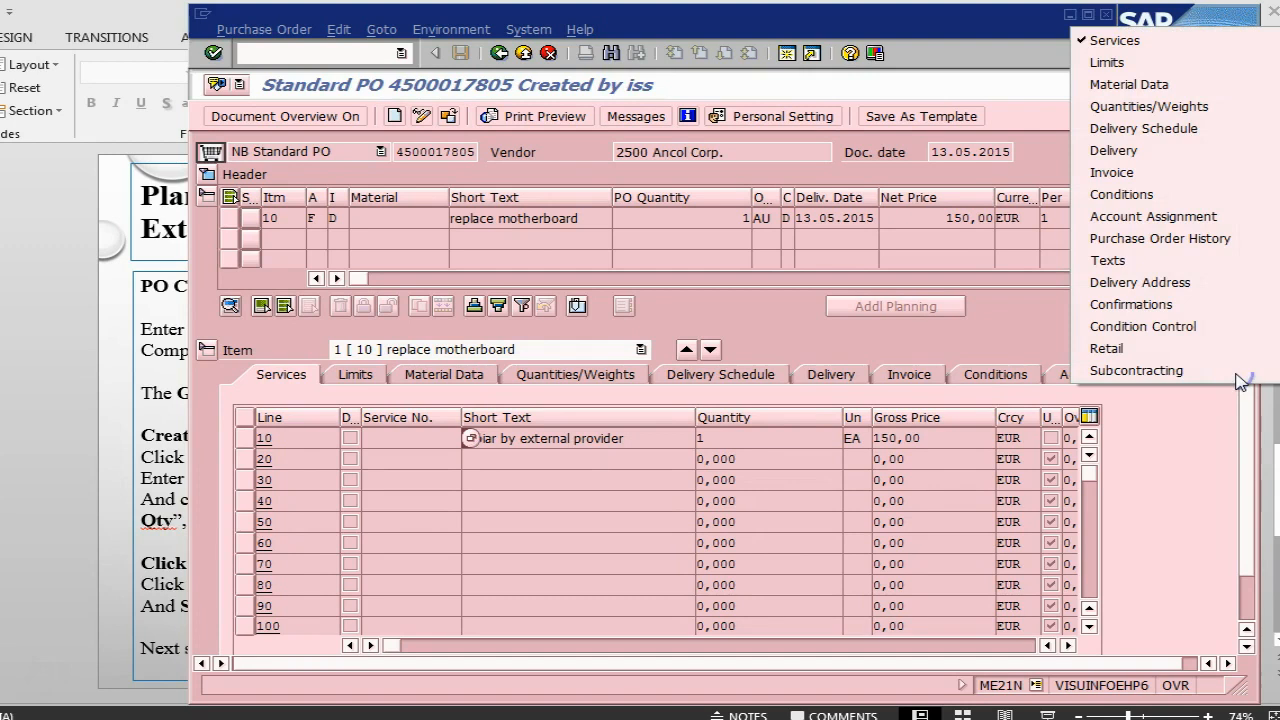
pyautogui.click(1193, 236)
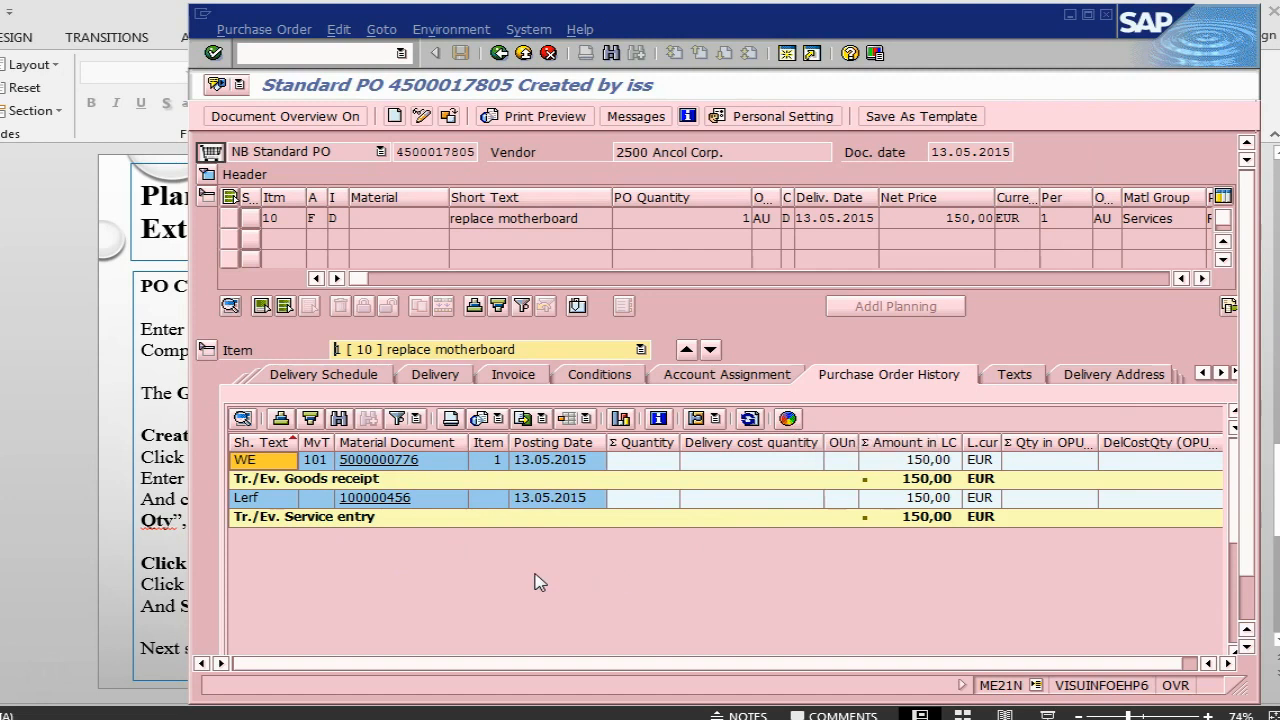
# Switch to PowerPoint and advance from the PR & PO slide to the MIRO slide with the invoice creation instructions
pyautogui.hotkey('alt', 'Tab')
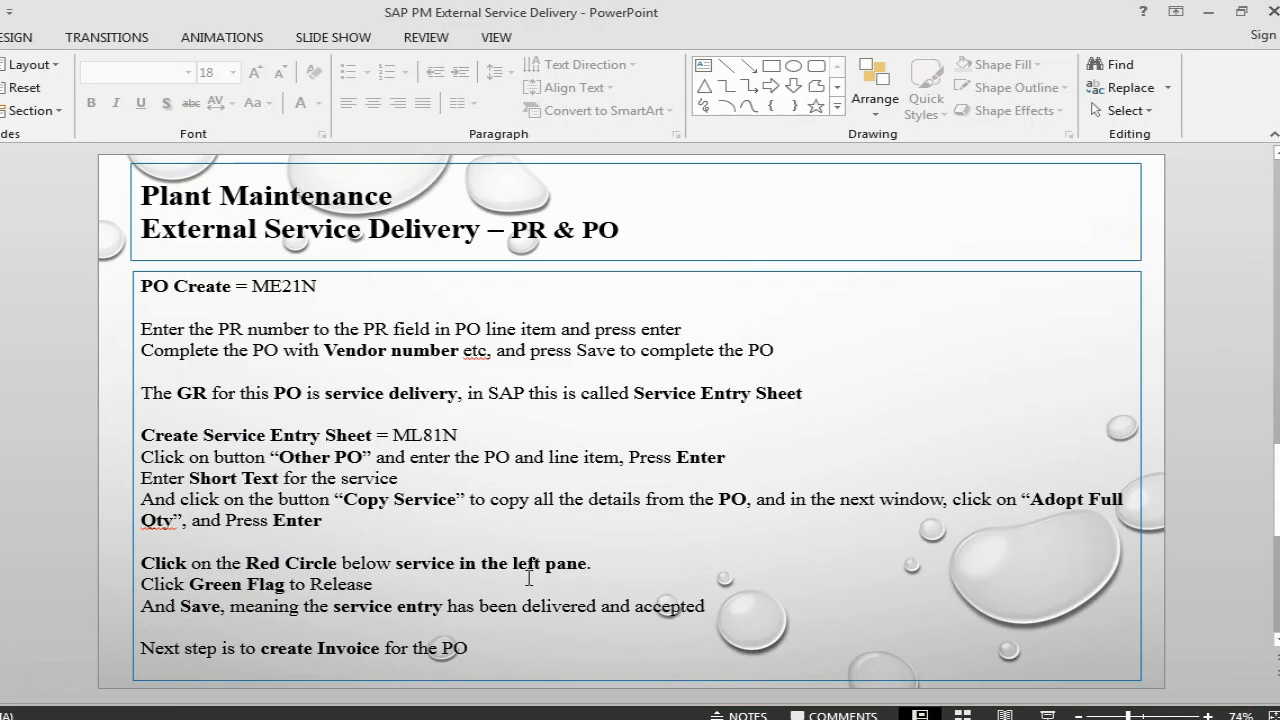
pyautogui.hotkey('alt', 'Tab')
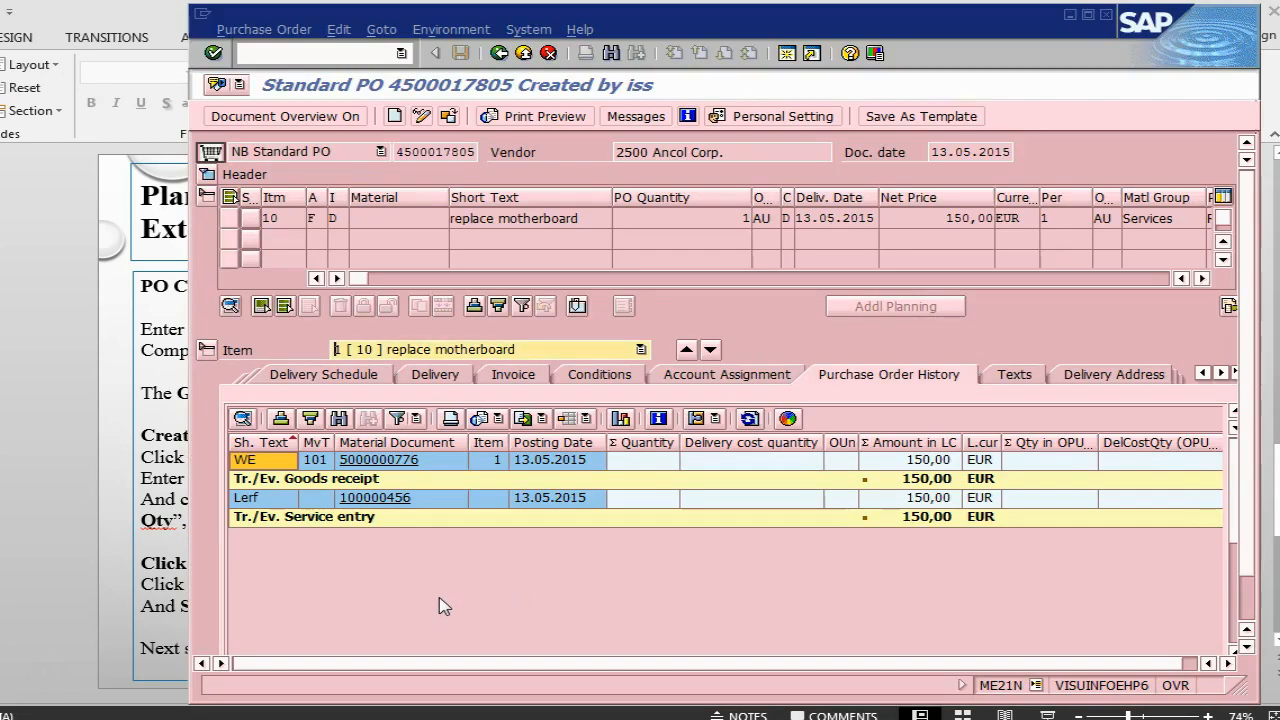
pyautogui.hotkey('alt', 'Tab')
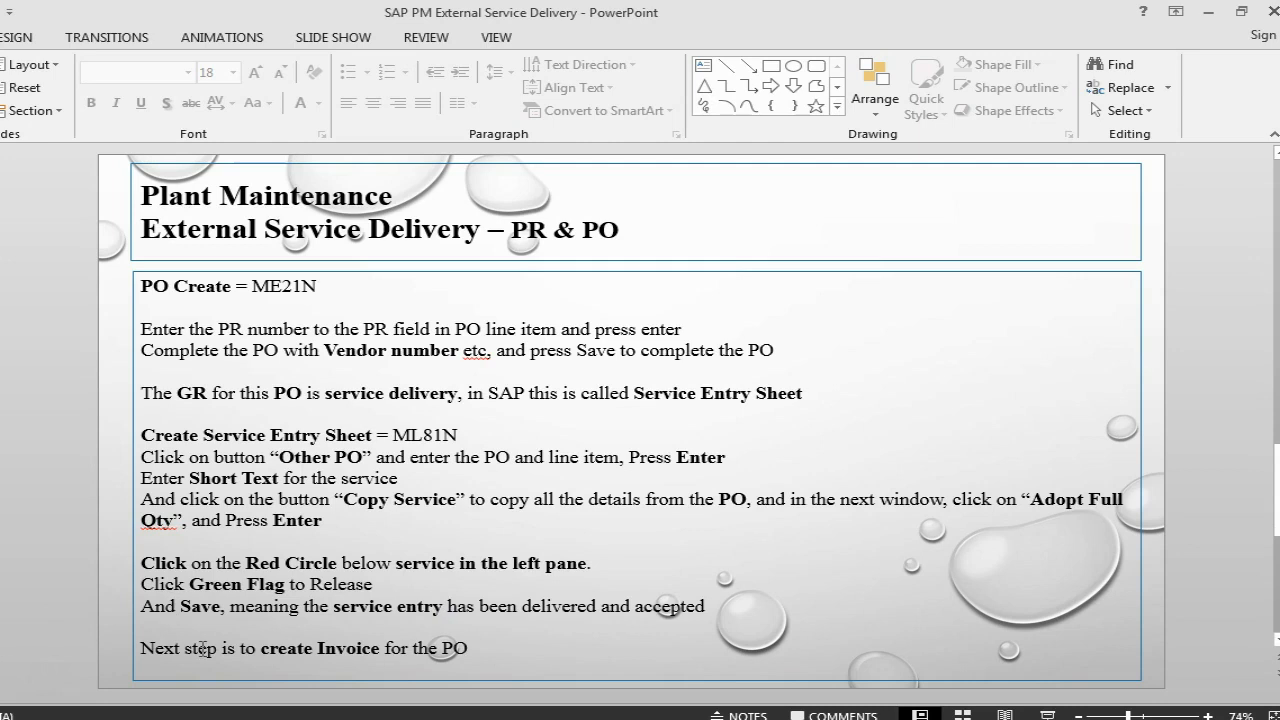
pyautogui.scroll(-1, 512, 535)
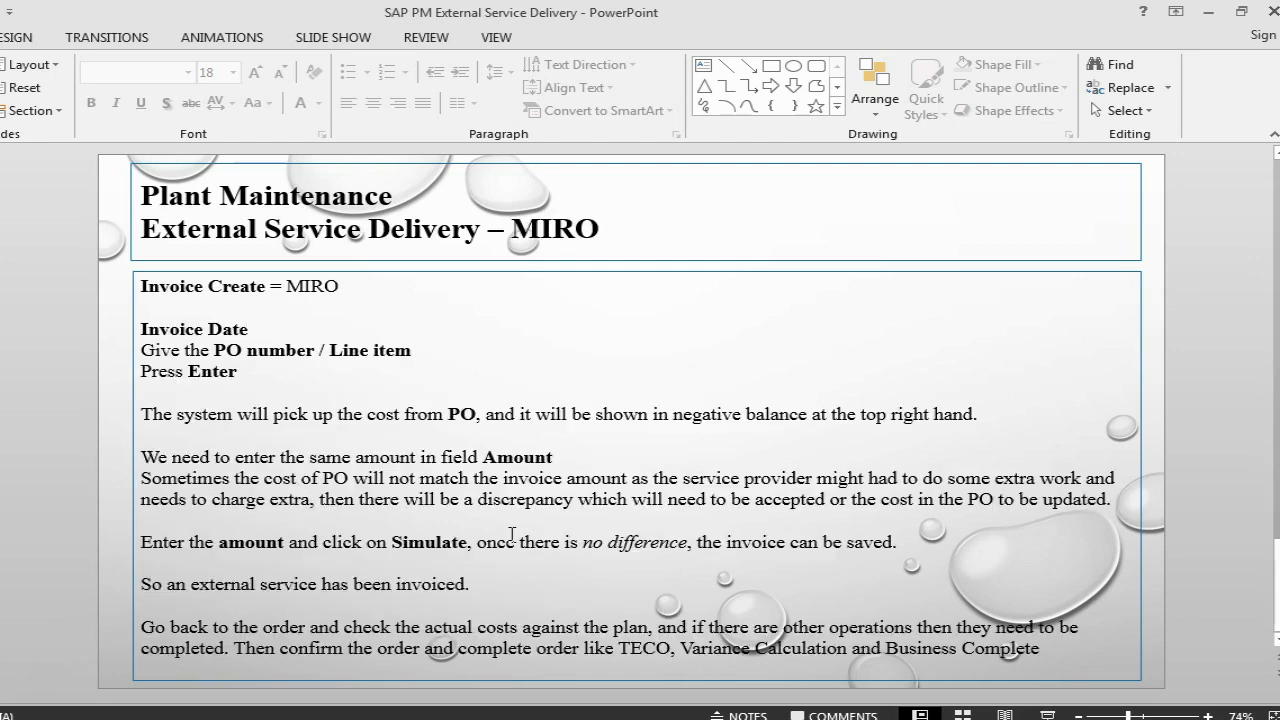
# Return to SAP, open the incoming invoice transaction MIRO, and set the invoice date to 13.05.2015
pyautogui.hotkey('alt', 'Tab')
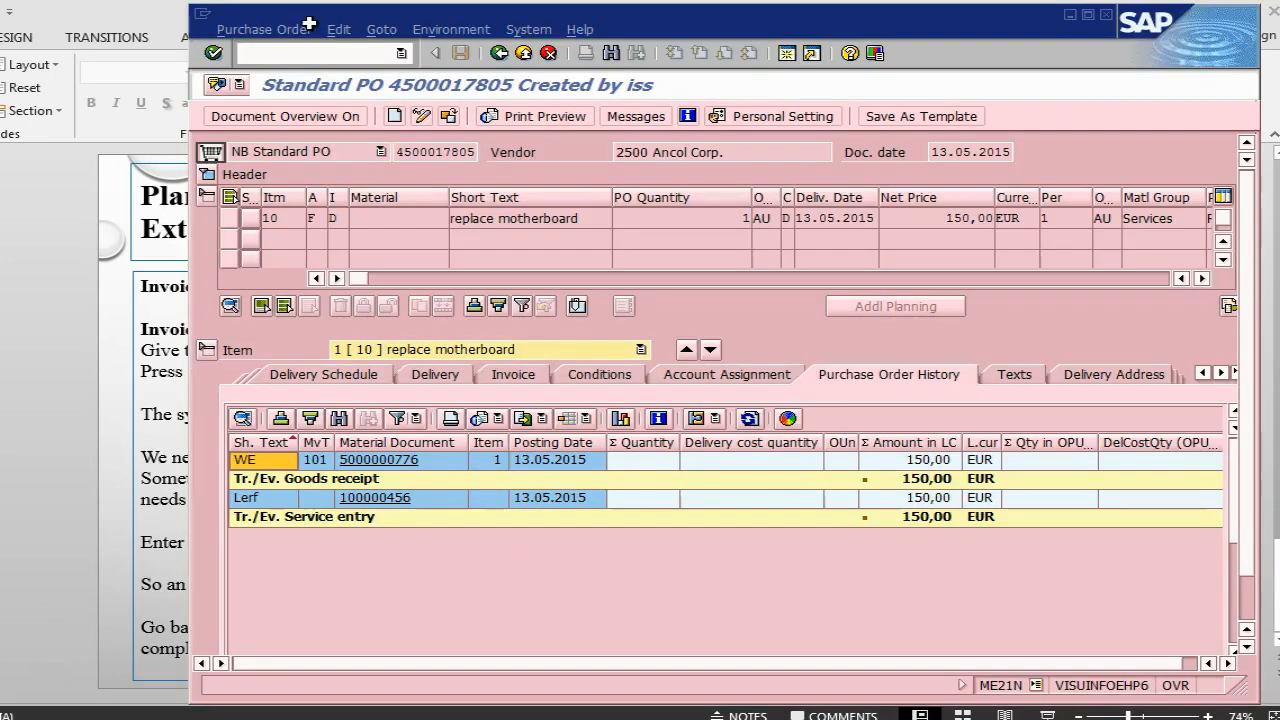
pyautogui.click(330, 52)
pyautogui.write('/nmiro')
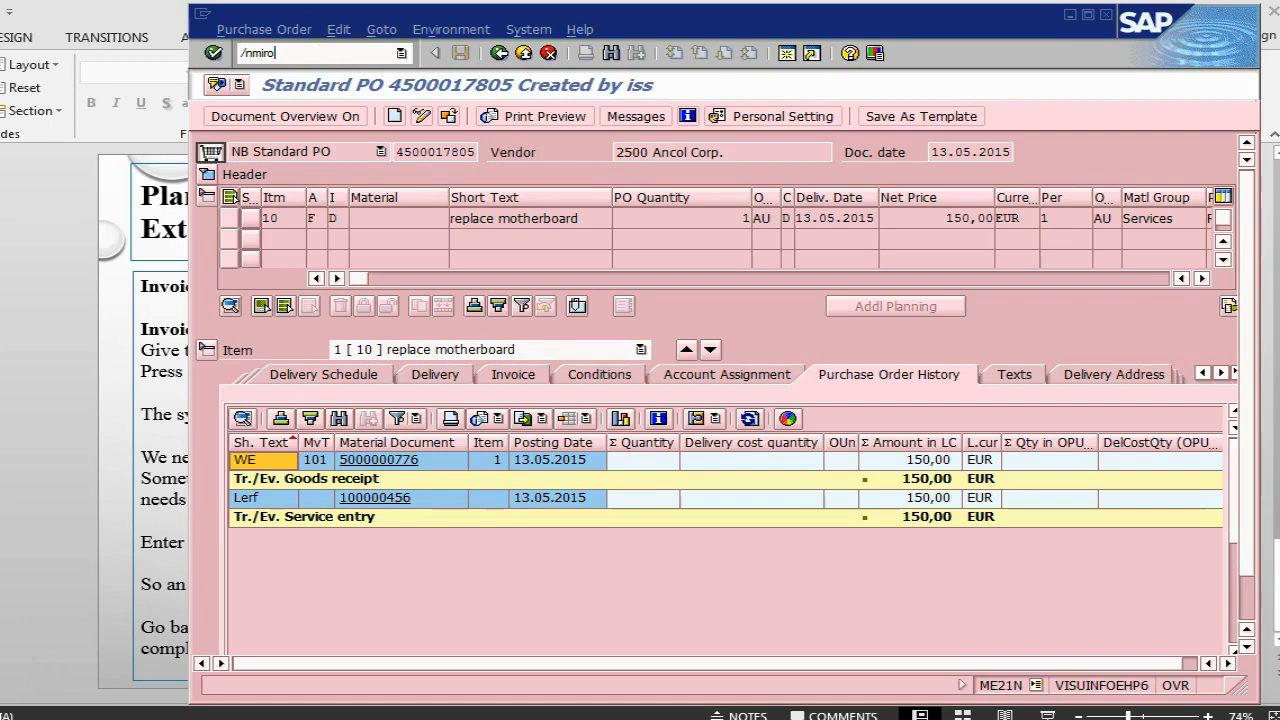
pyautogui.press('Return')
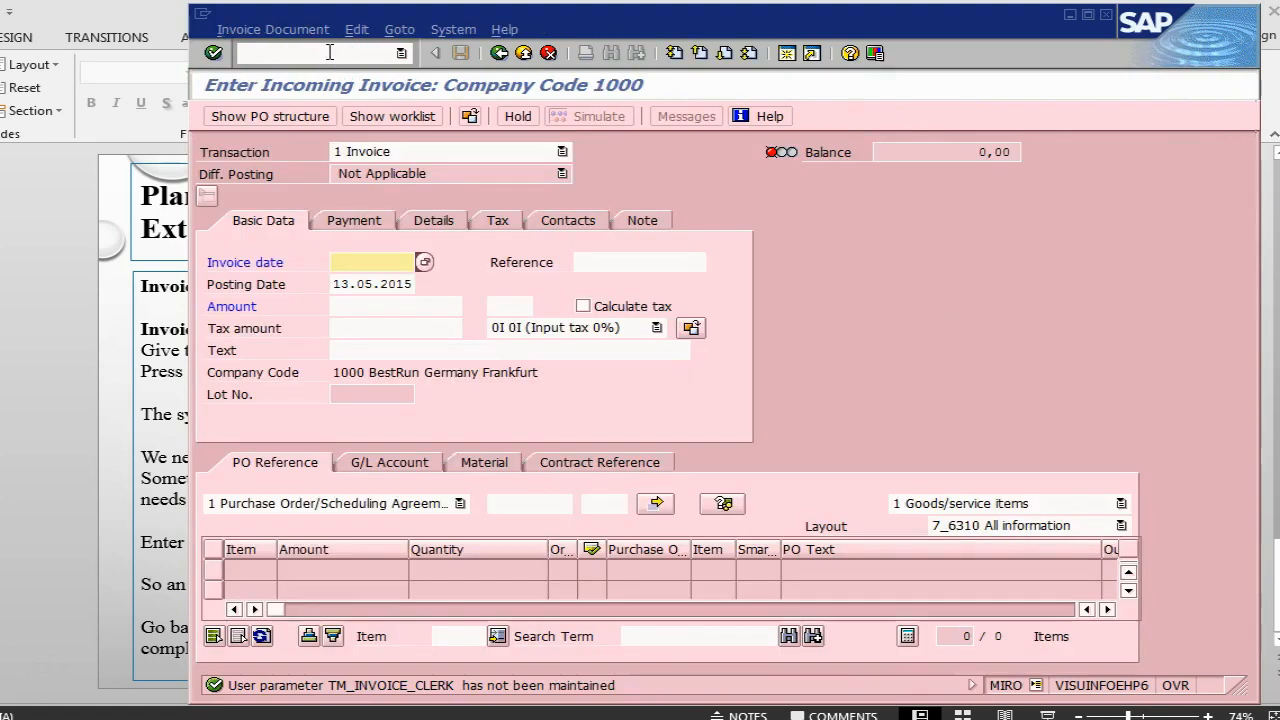
pyautogui.press('Down')
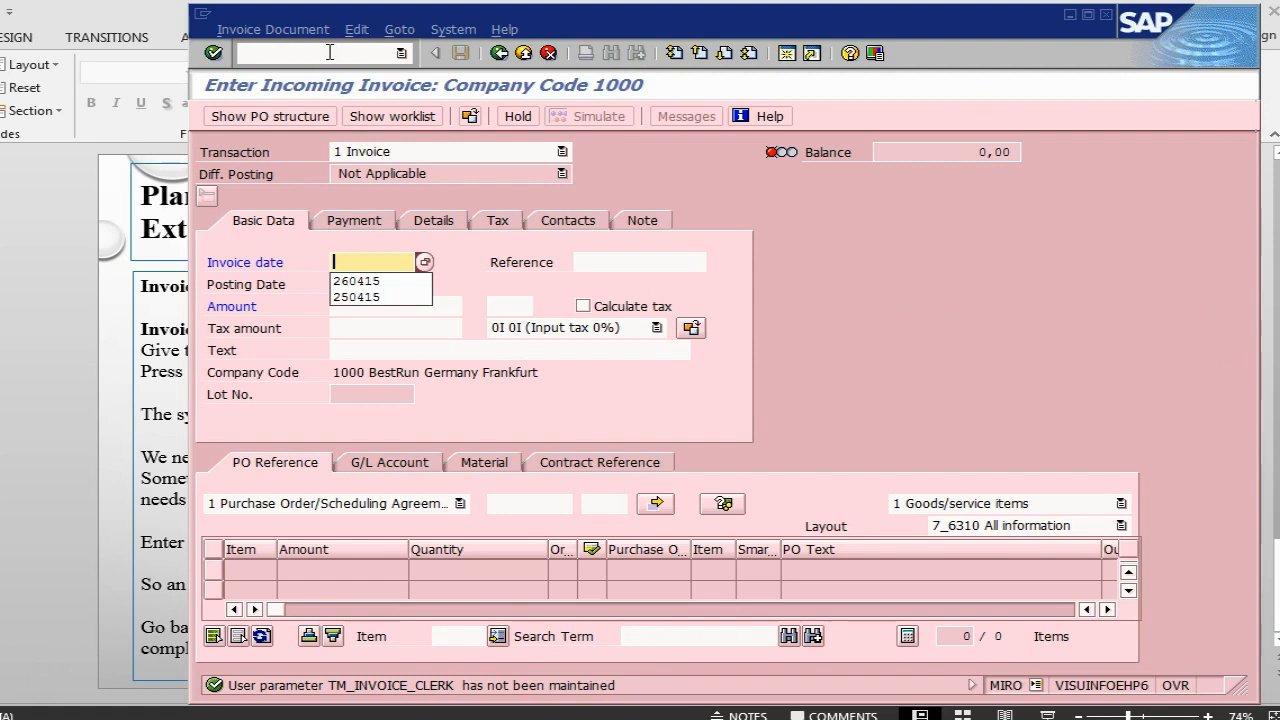
pyautogui.write('130515')
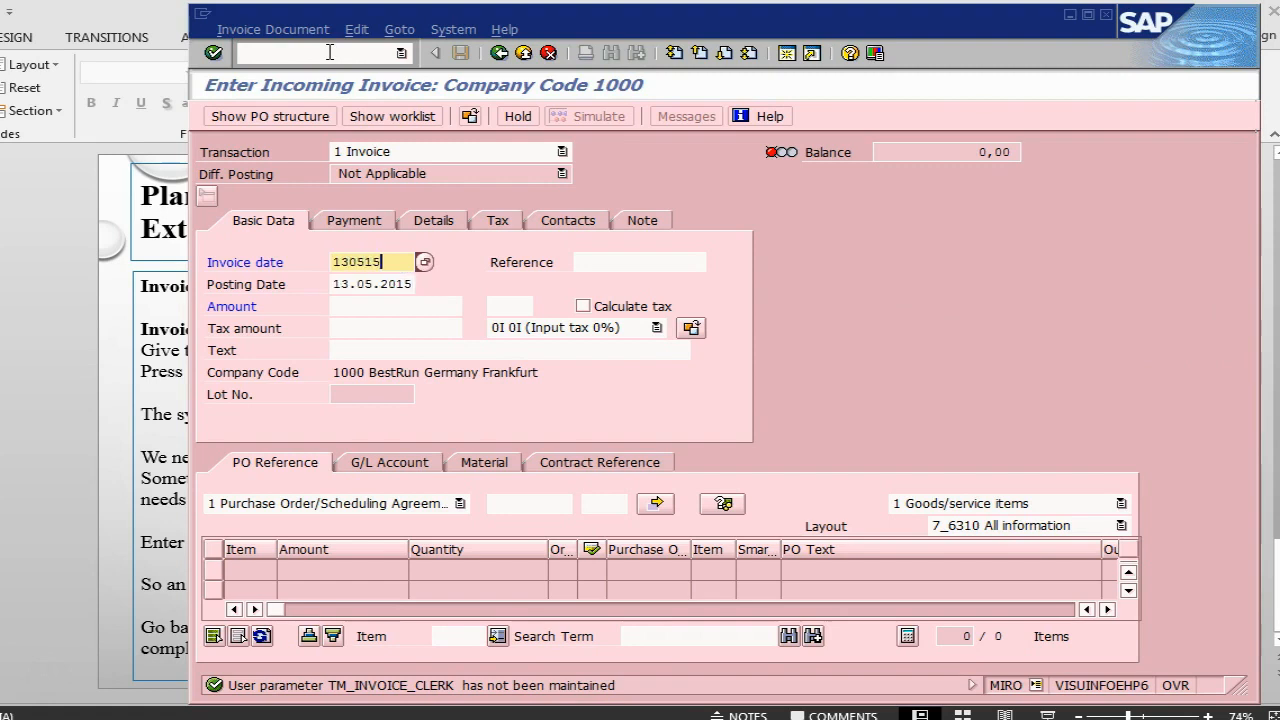
pyautogui.press('Return')
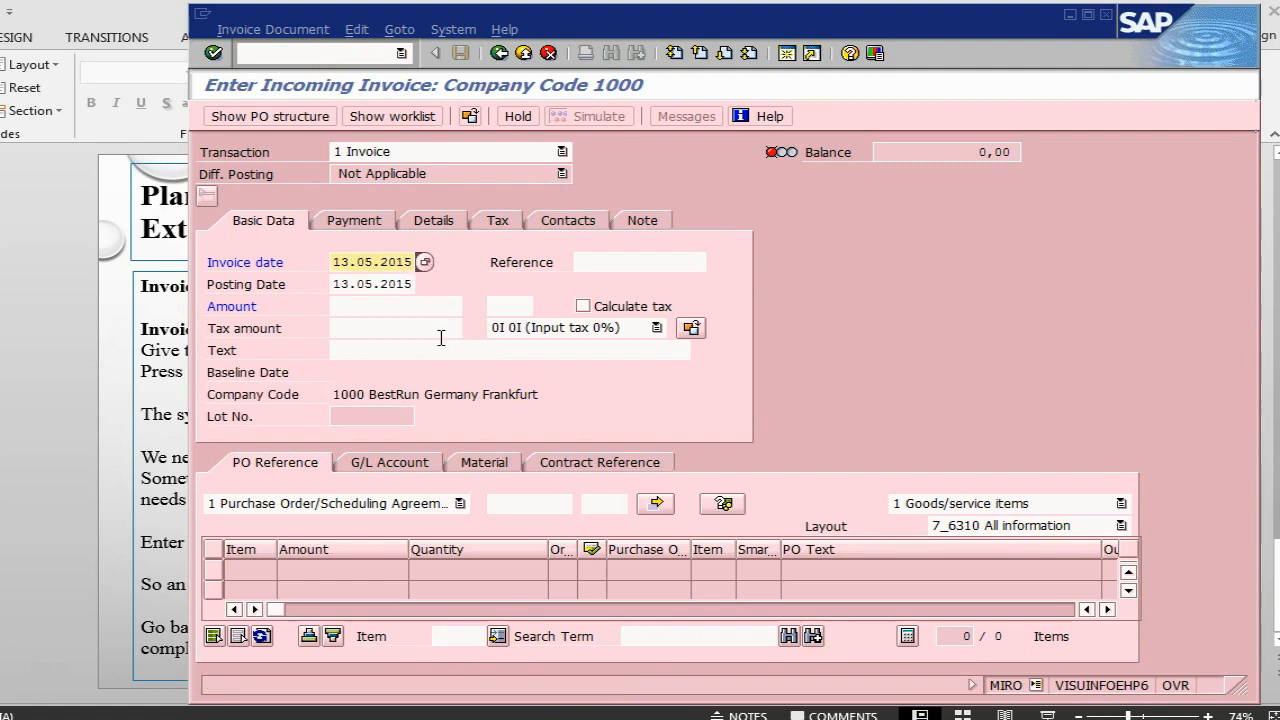
# Examine the invoice's purchase order reference field and balance, comparing them with the MIRO instructions in PowerPoint
pyautogui.click(511, 503)
pyautogui.hotkey('alt', 'Tab')
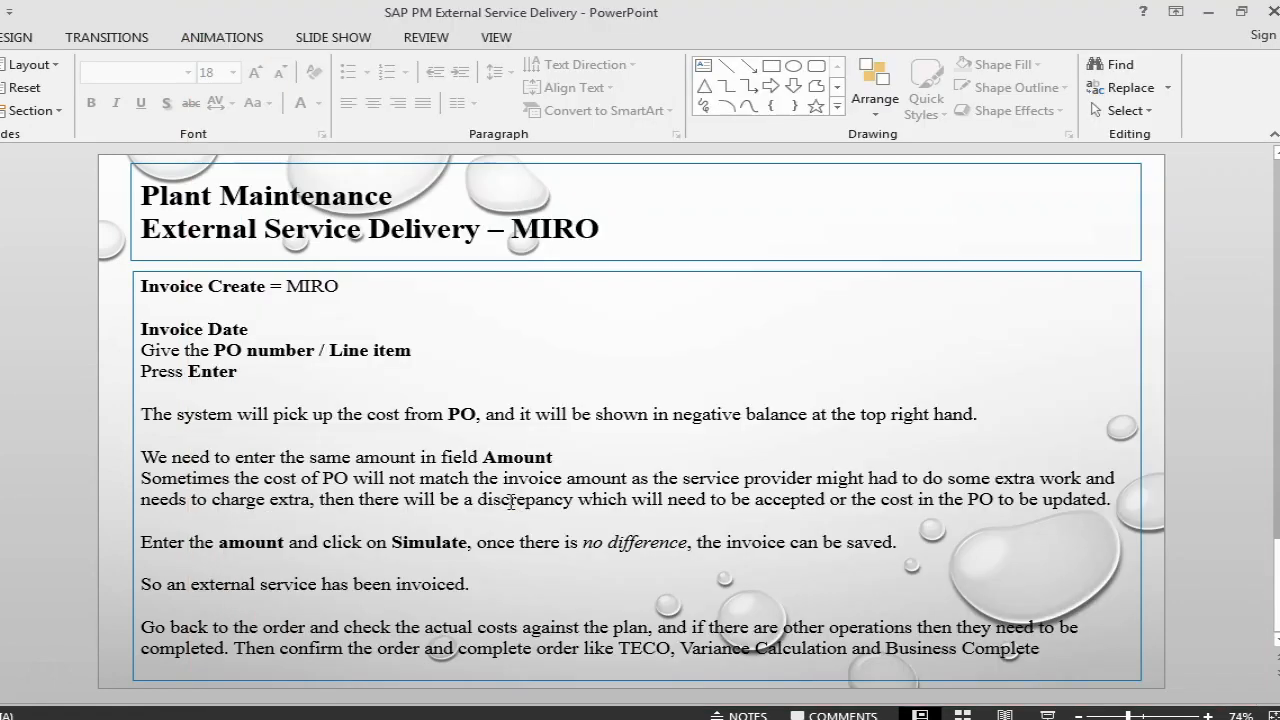
pyautogui.hotkey('alt', 'Tab')
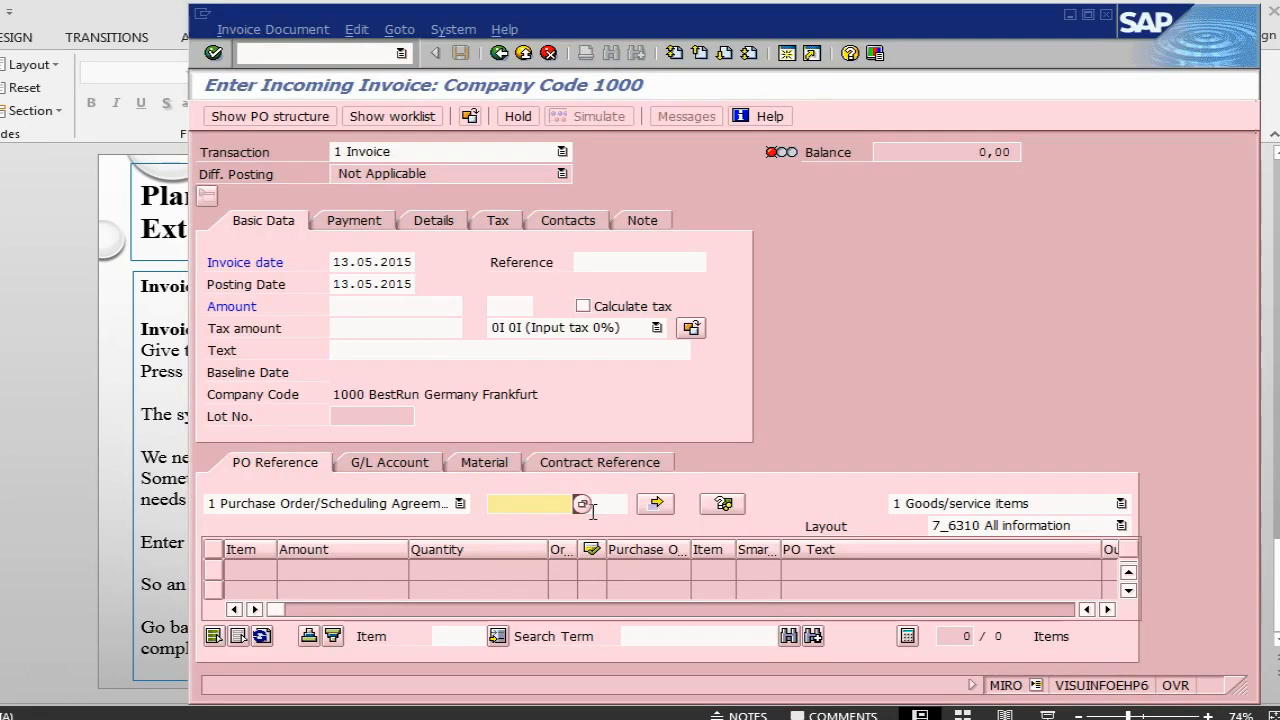
pyautogui.click(978, 146)
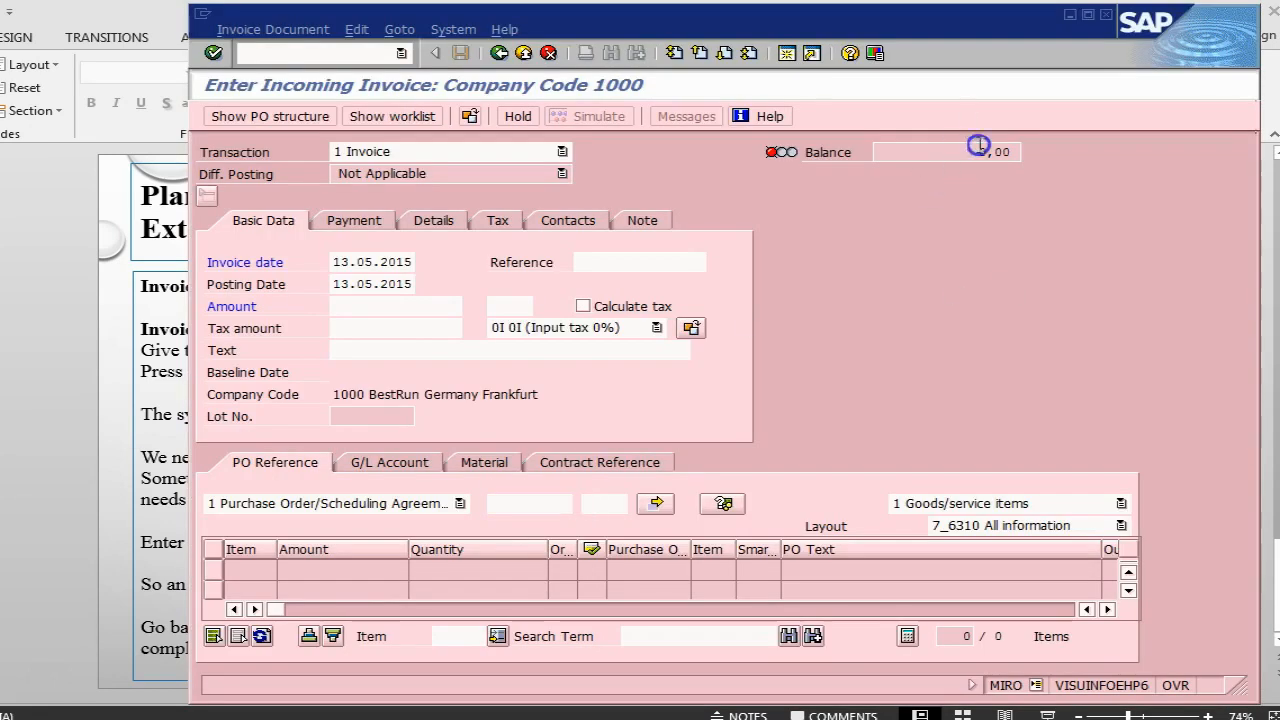
pyautogui.moveTo(978, 146); pyautogui.dragTo(1036, 149)
# Display the PM order with transaction IW33, and review the actual cost and order completion instructions in PowerPoint
pyautogui.click(291, 49)
pyautogui.write('/niw33')
pyautogui.press('Return')
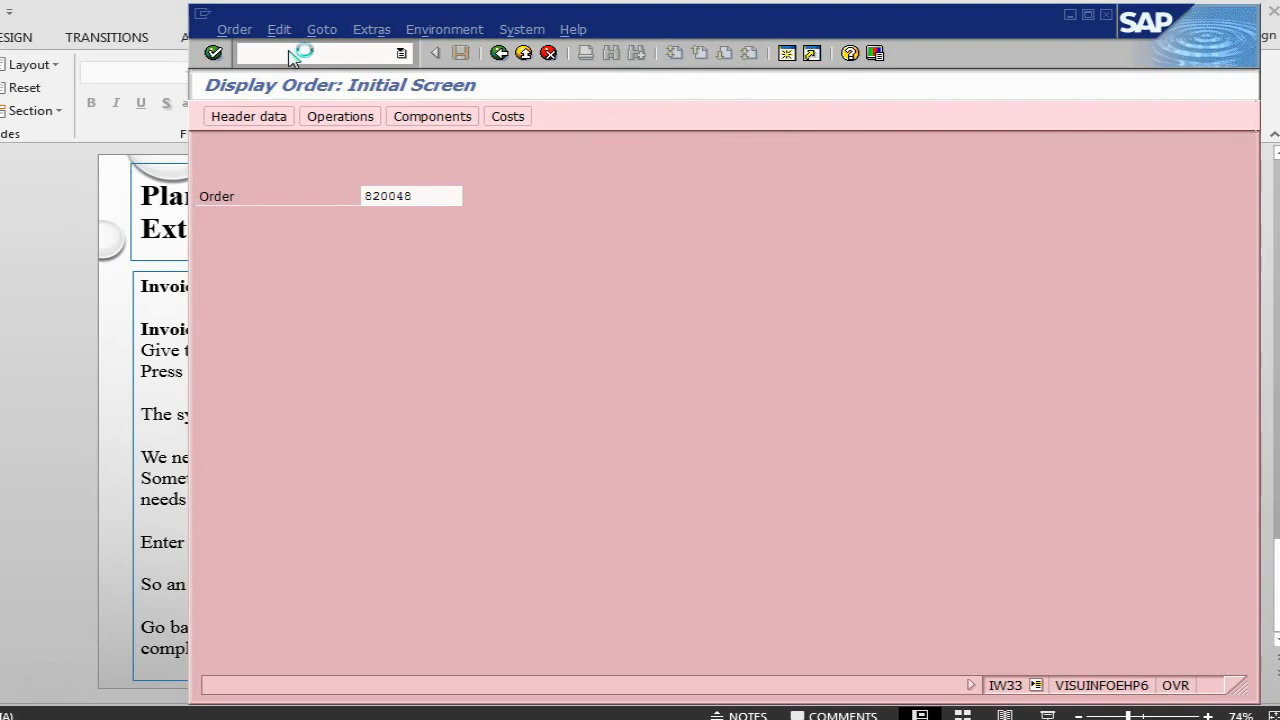
pyautogui.press('Return')
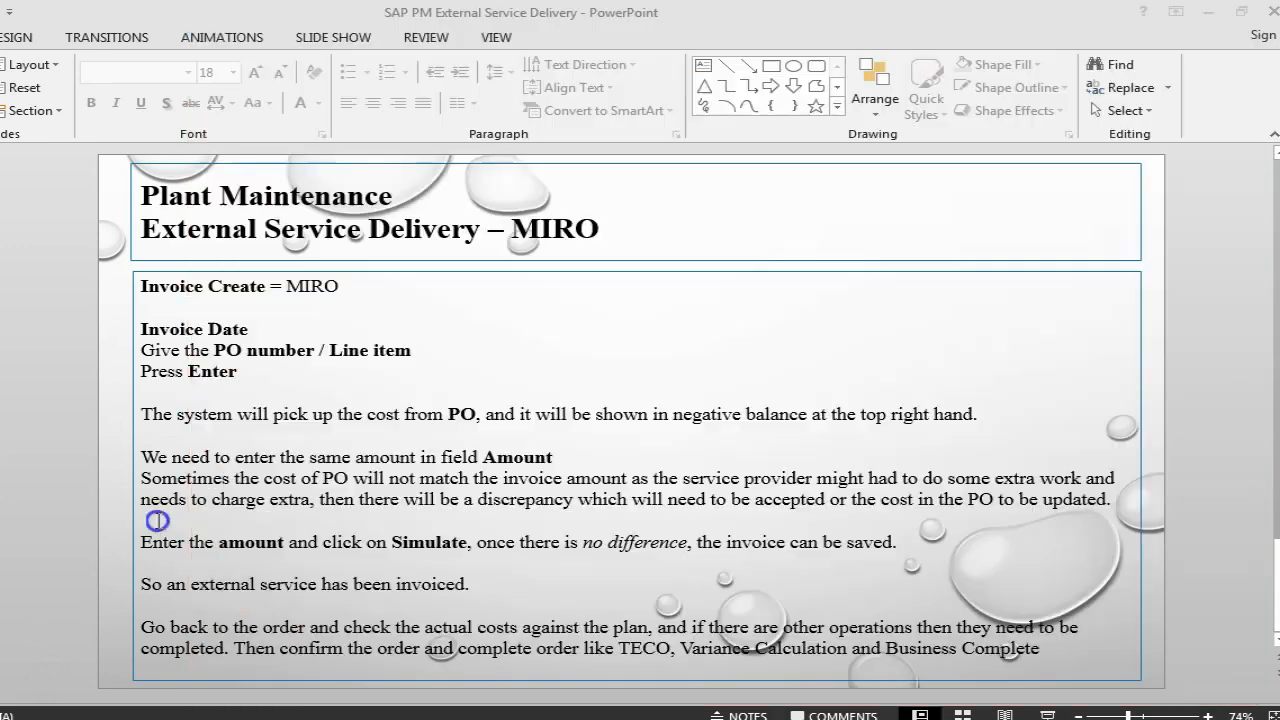
pyautogui.click(160, 524)
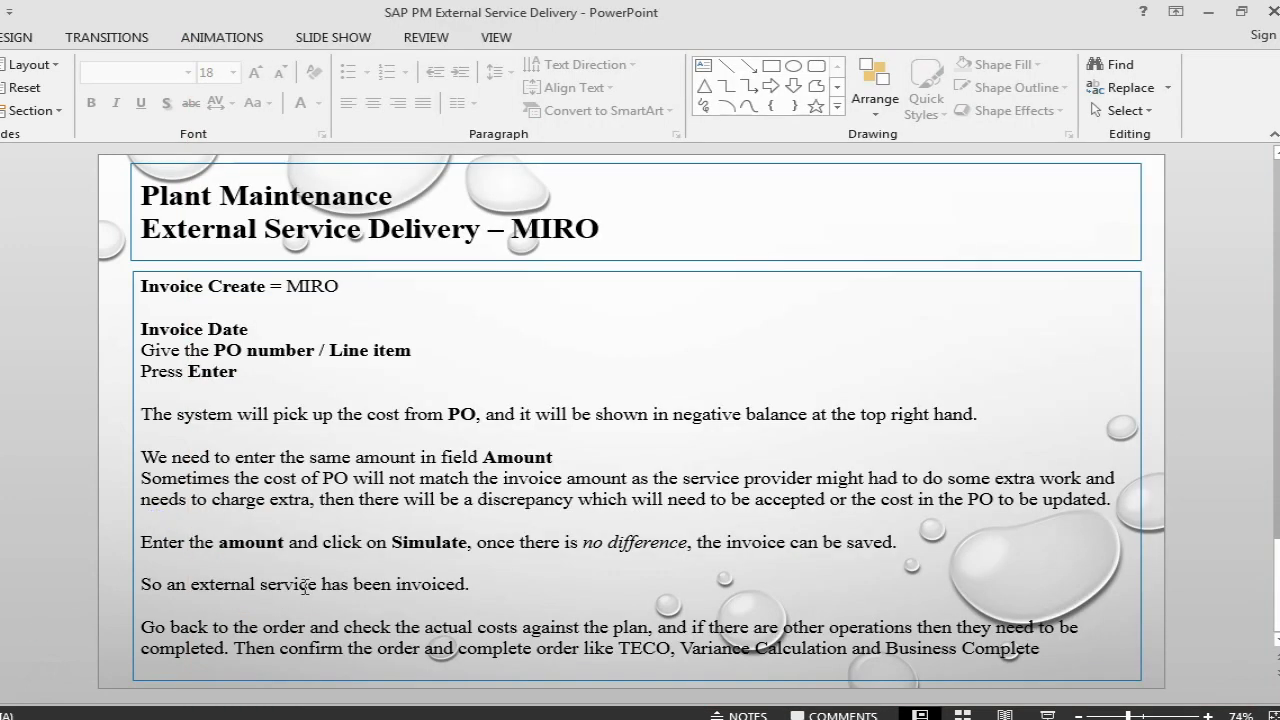